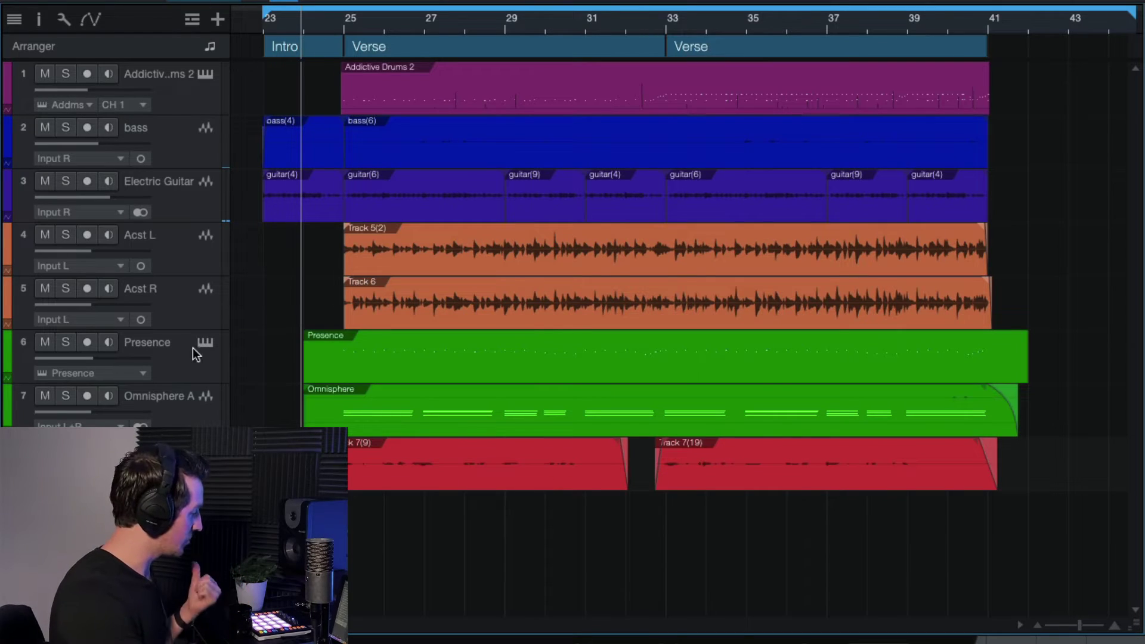
Solo the Electric Guitar track and play it back from the start of the Intro at bar 23.
{"action": "left_click", "coordinate": [201, 194]}
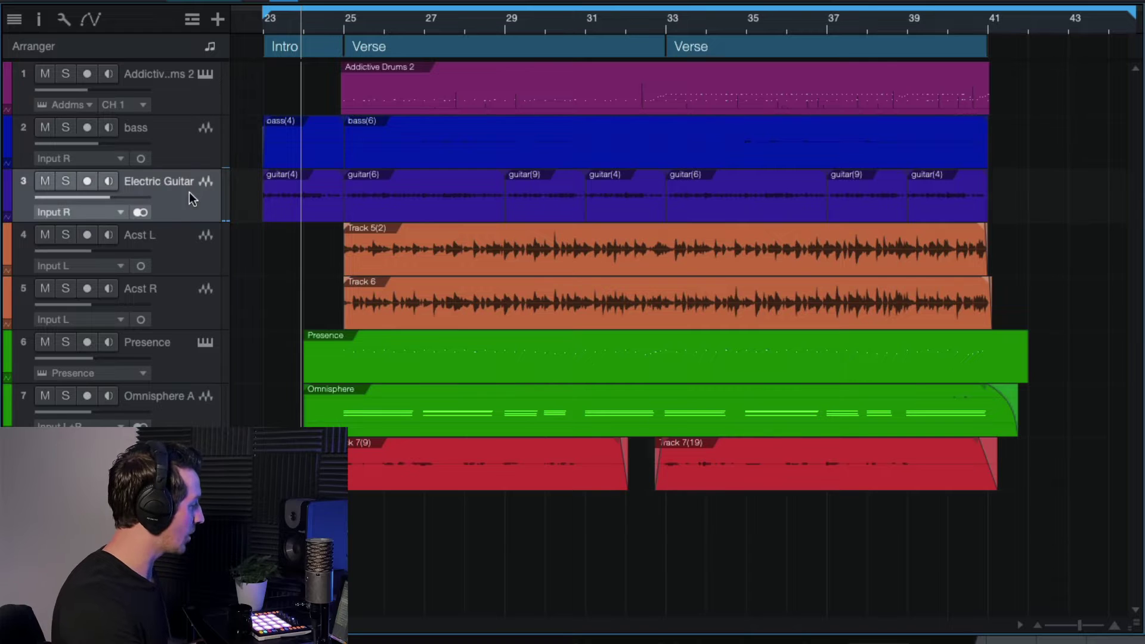
{"action": "left_click", "coordinate": [66, 181]}
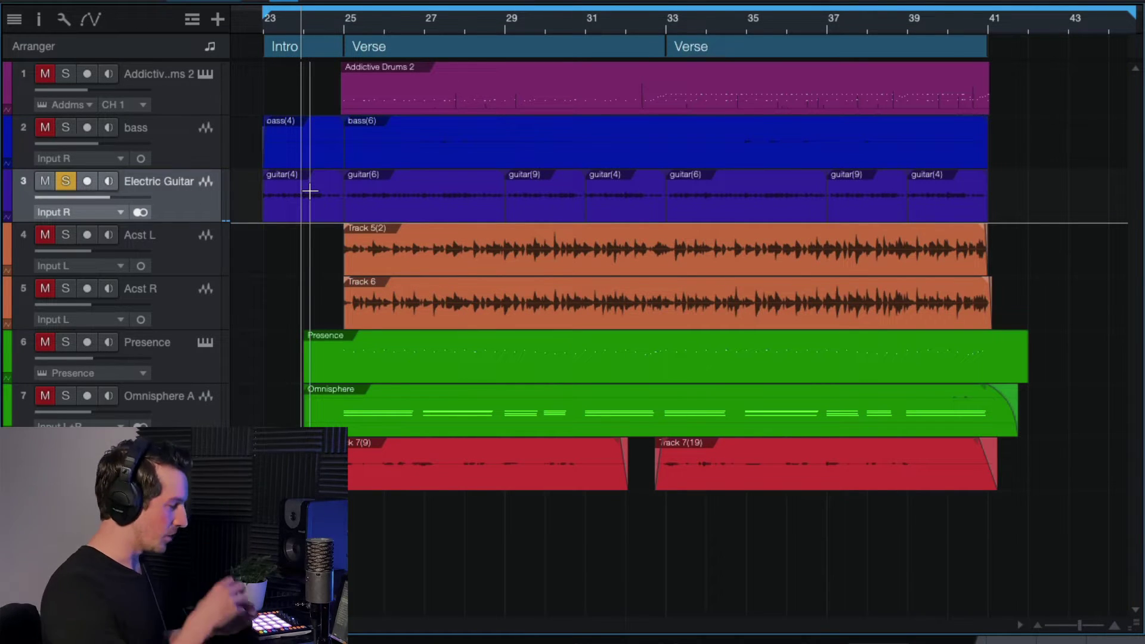
{"action": "left_click", "coordinate": [262, 30]}
{"action": "key", "text": "space"}
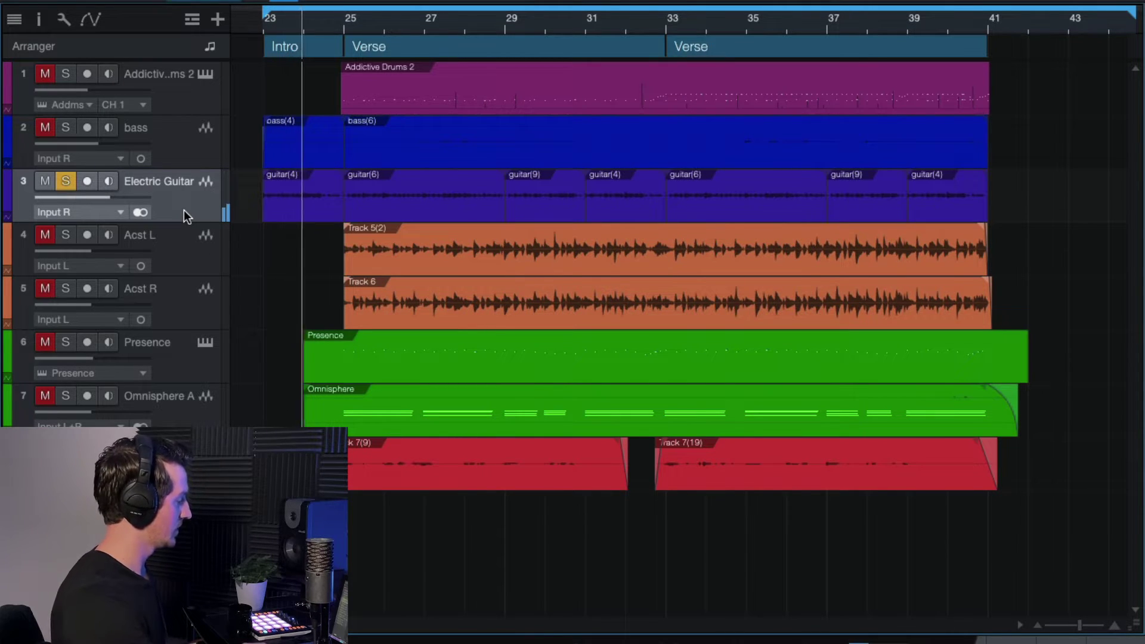
{"action": "key", "text": "space"}
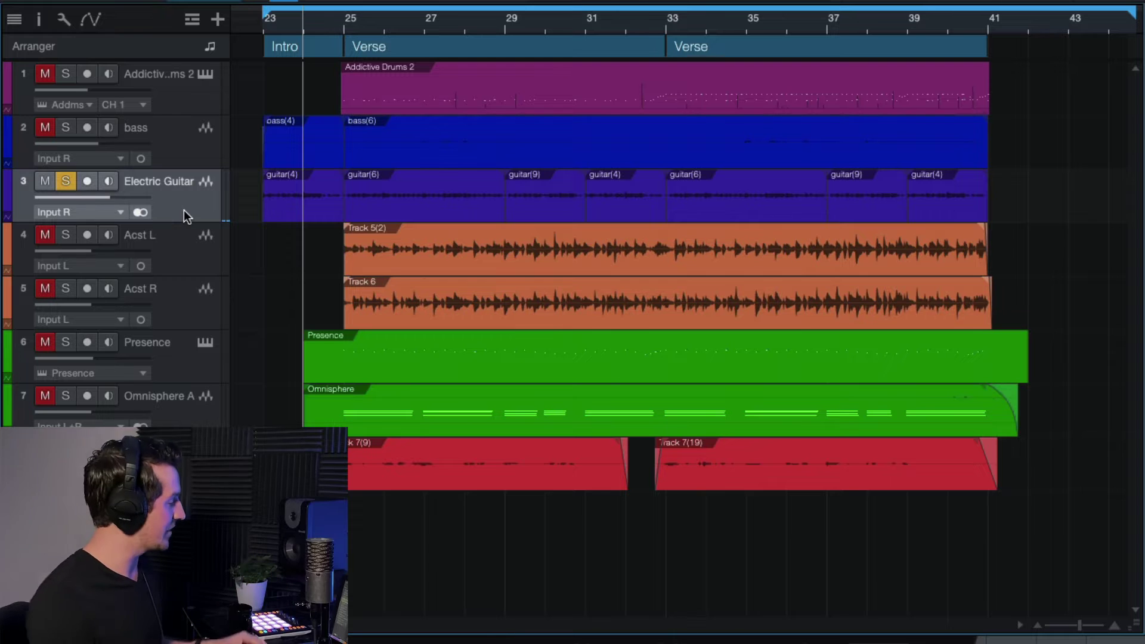
Show the mixer and examine the amp and cabinet settings of the Electric Guitar's GTR Tool Rack insert.
{"action": "key", "text": "F3"}
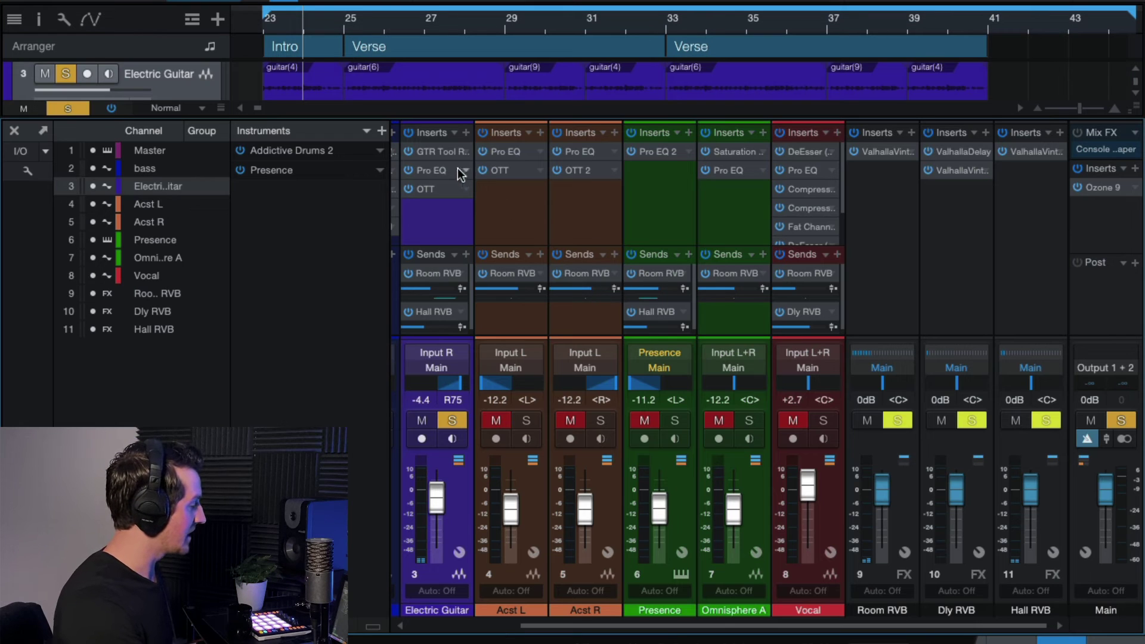
{"action": "left_click", "coordinate": [441, 153]}
{"action": "left_click_drag", "start_coordinate": [611, 196], "coordinate": [684, 59]}
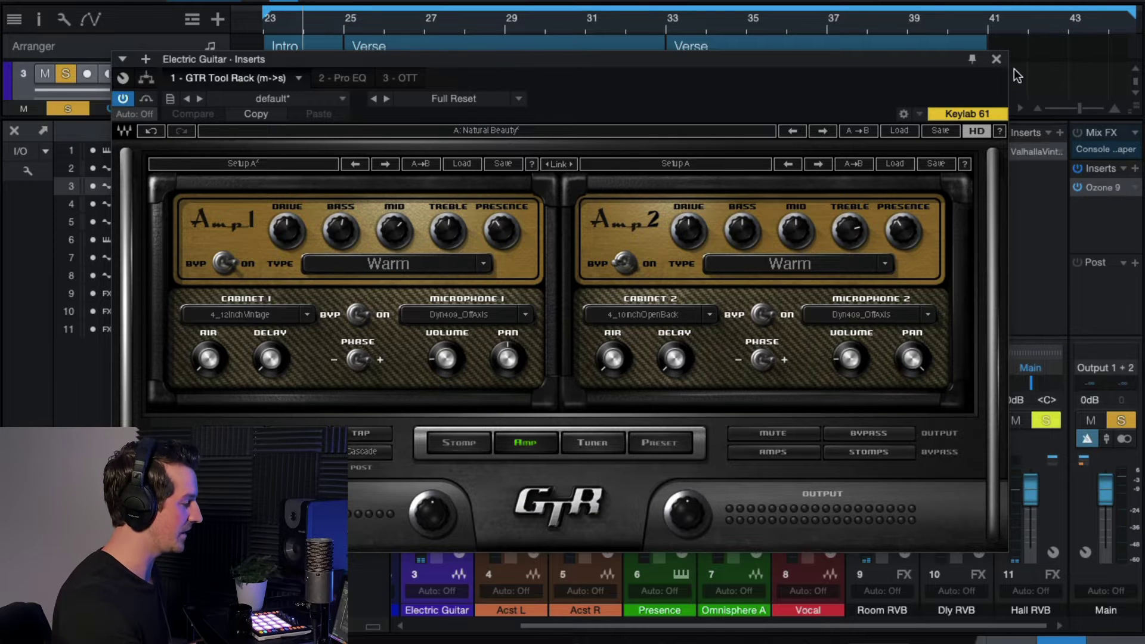
{"action": "left_click", "coordinate": [996, 59]}
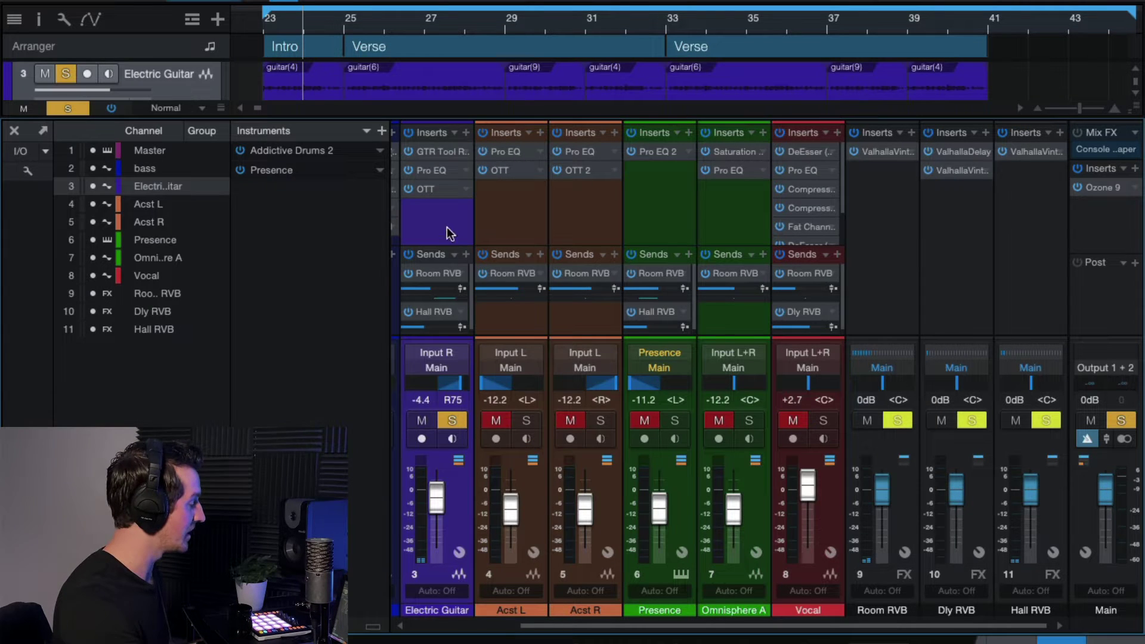
Play the Electric Guitar with OTT bypassed and examine the band settings of its Pro EQ insert.
{"action": "left_click", "coordinate": [408, 188]}
{"action": "key", "text": "space"}
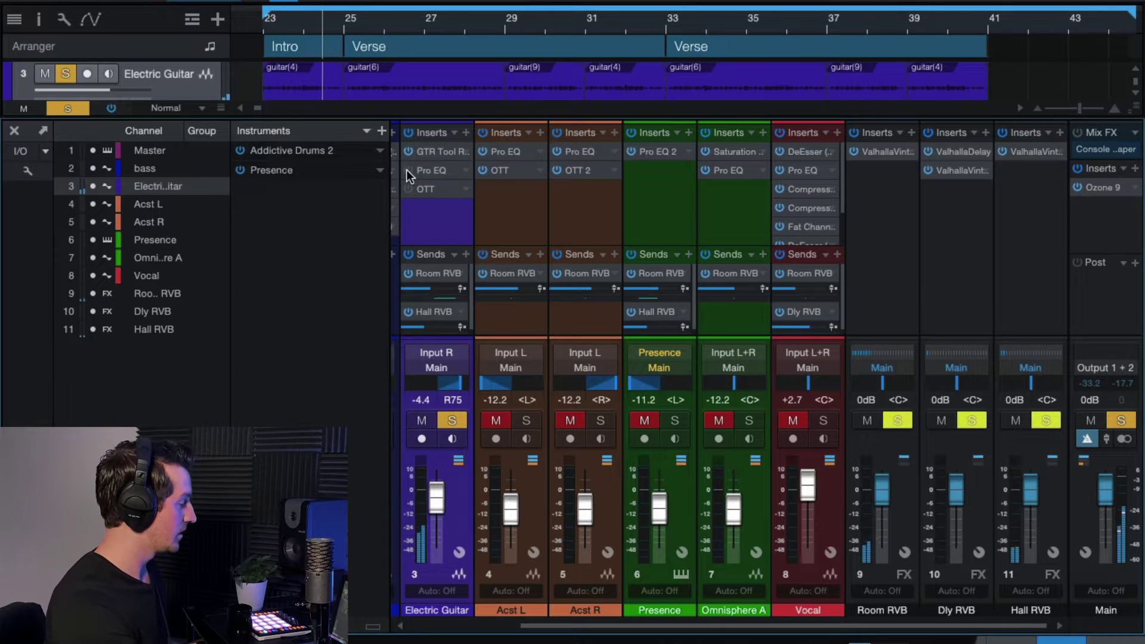
{"action": "left_click", "coordinate": [442, 170]}
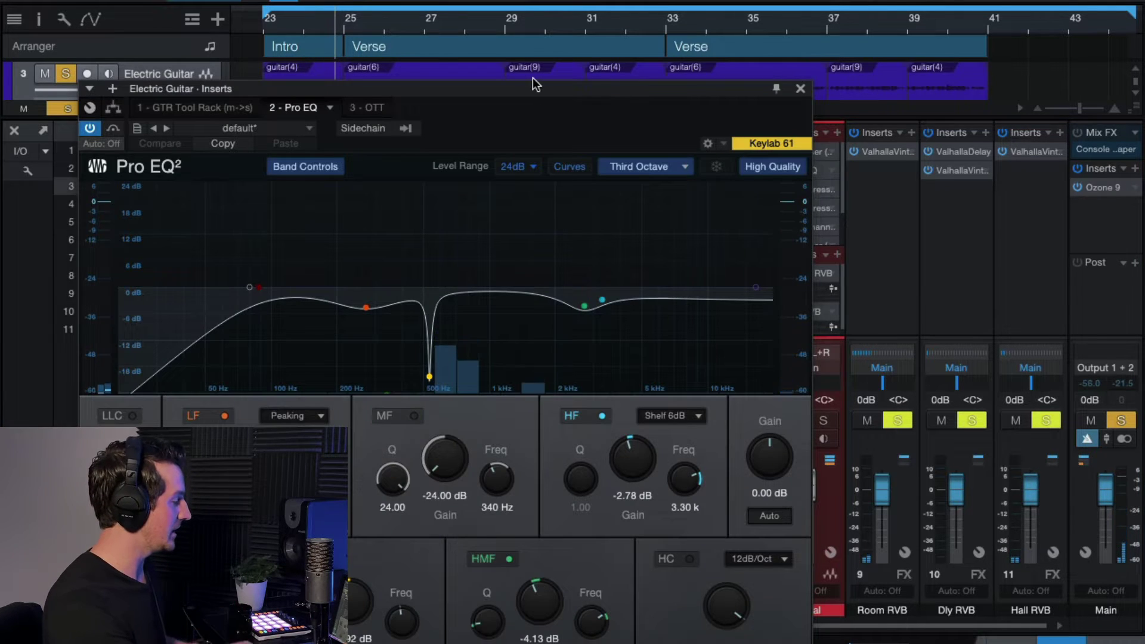
{"action": "left_click_drag", "start_coordinate": [533, 94], "coordinate": [679, 17]}
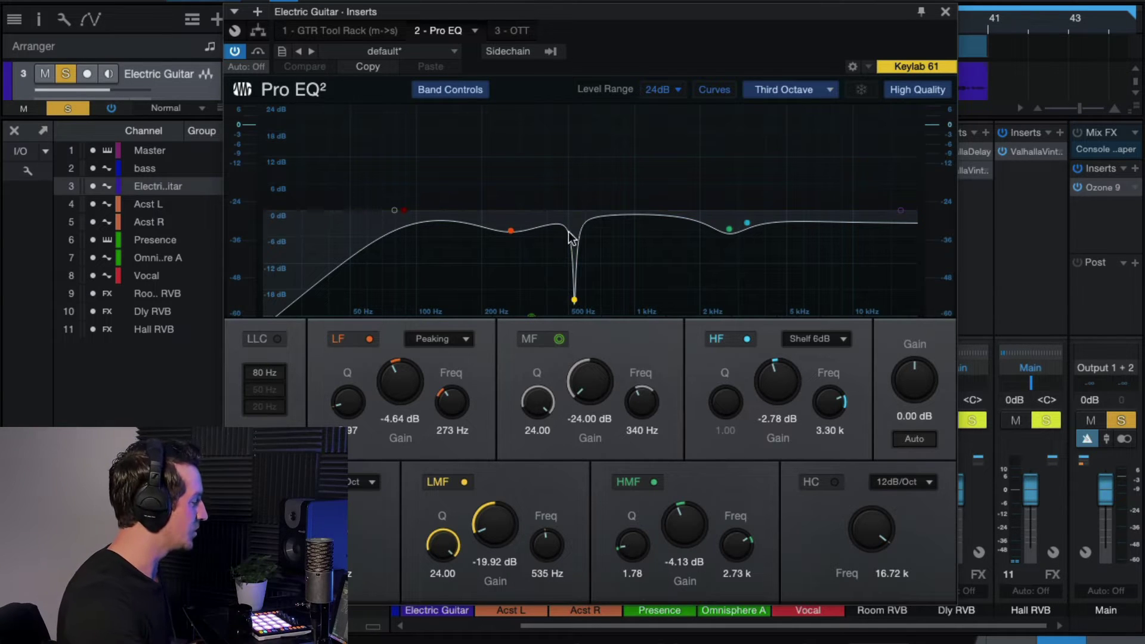
{"action": "key", "text": "space"}
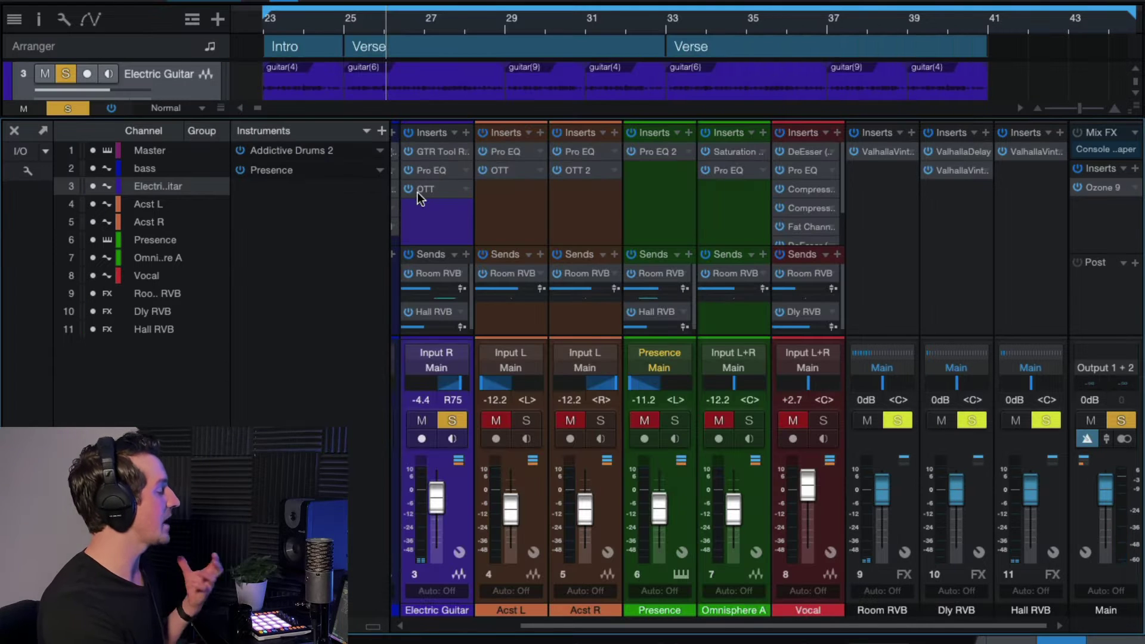
Examine the Electric Guitar's OTT settings and compare playback with the compressor bypassed and active.
{"action": "left_click", "coordinate": [421, 191]}
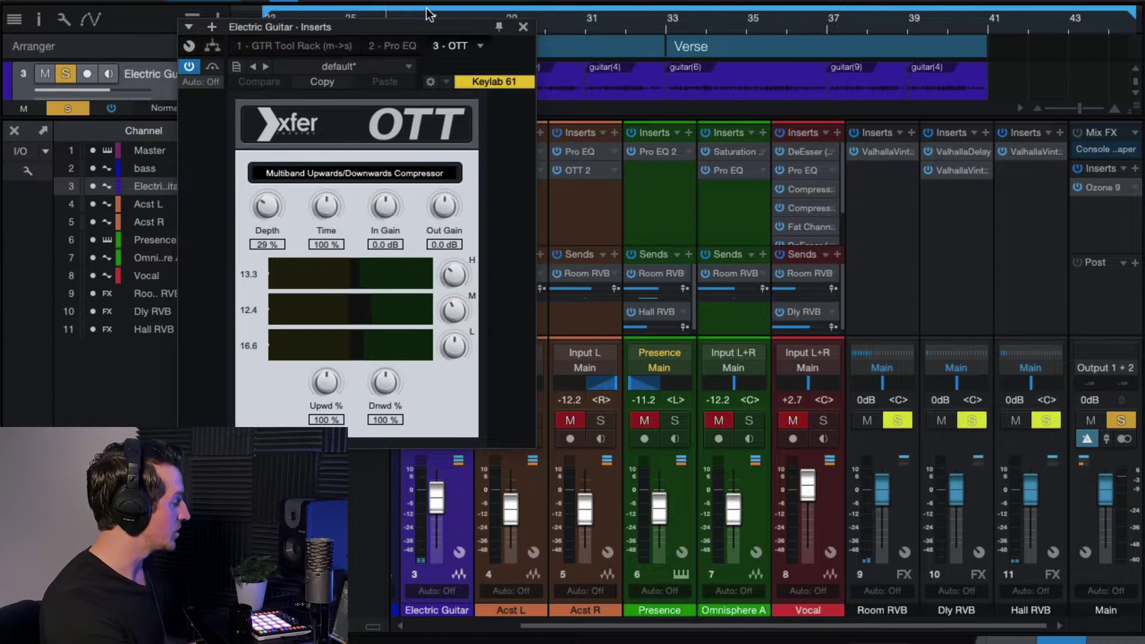
{"action": "left_click_drag", "start_coordinate": [452, 23], "coordinate": [797, 31]}
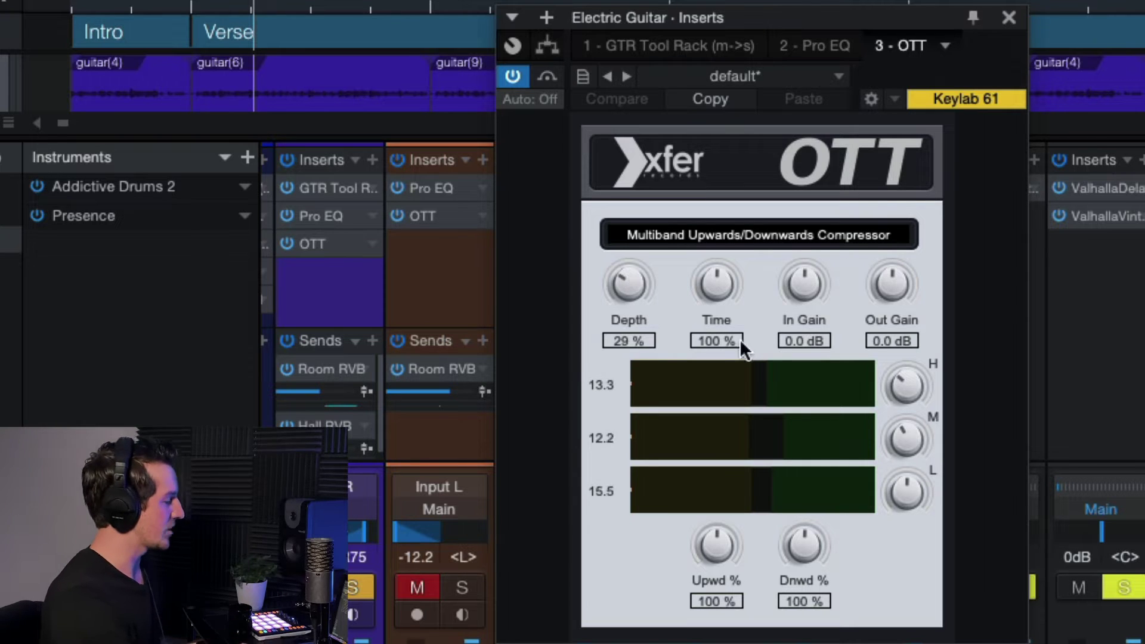
{"action": "key", "text": "space"}
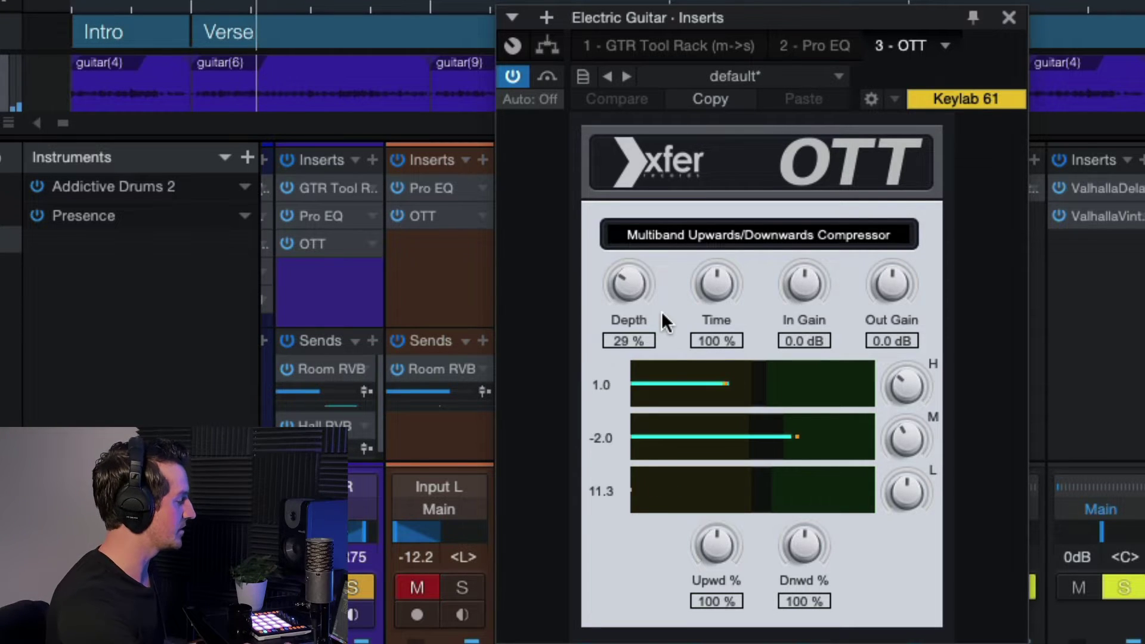
{"action": "left_click", "coordinate": [547, 77]}
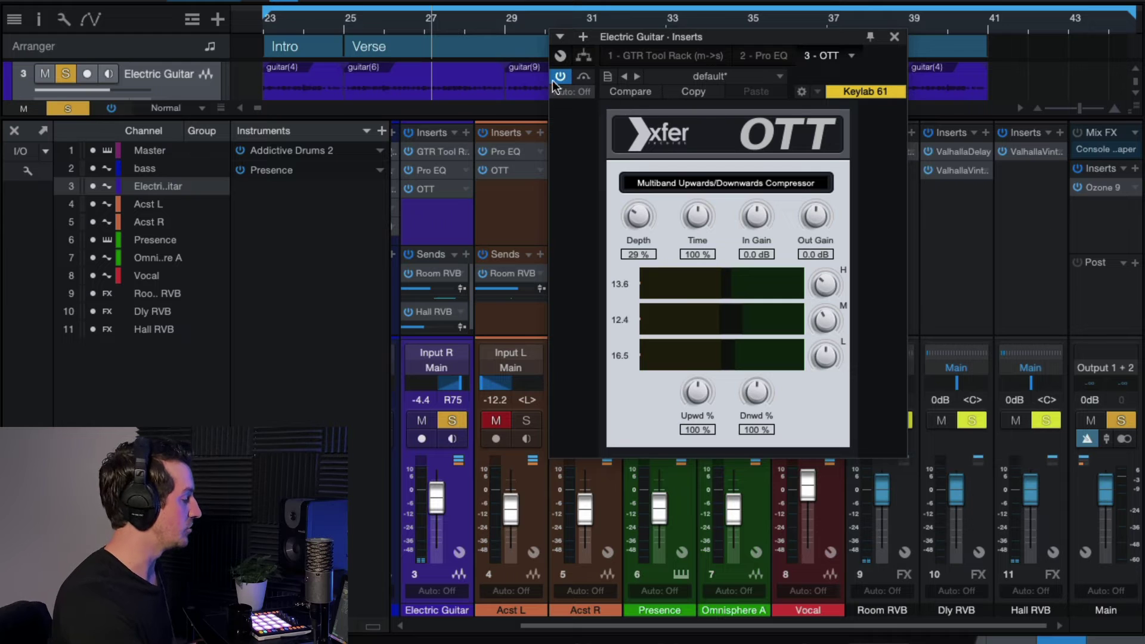
{"action": "left_click", "coordinate": [897, 38]}
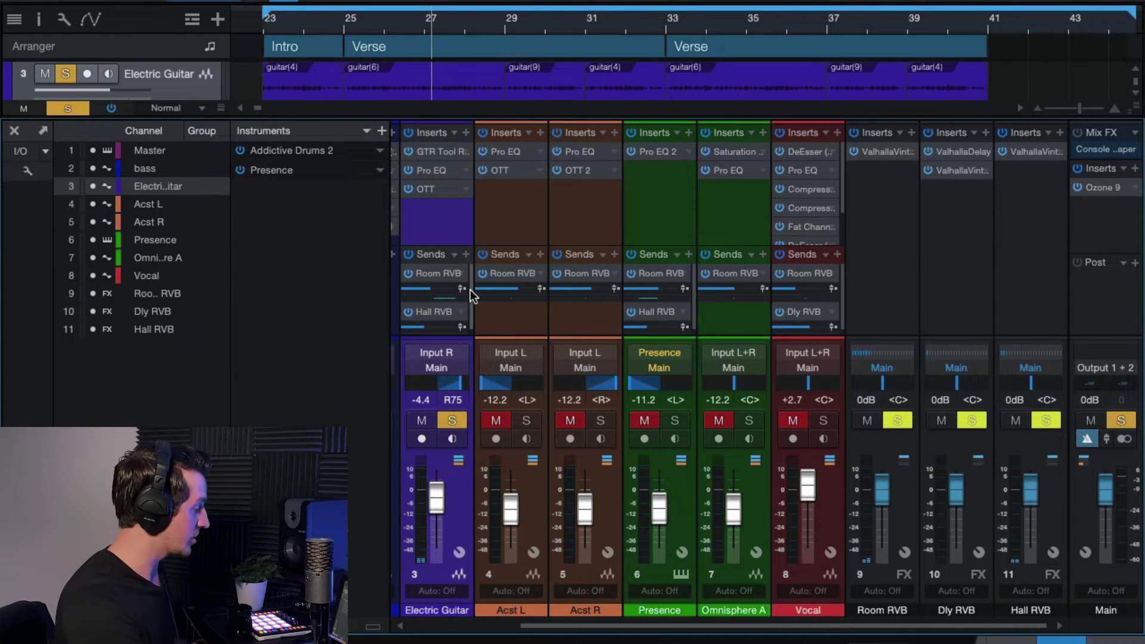
Look over the Electric Guitar's reverb sends and the Room RVB and Dly RVB effect channels.
{"action": "scroll", "coordinate": [444, 307], "scroll_direction": "down", "scroll_amount": 1}
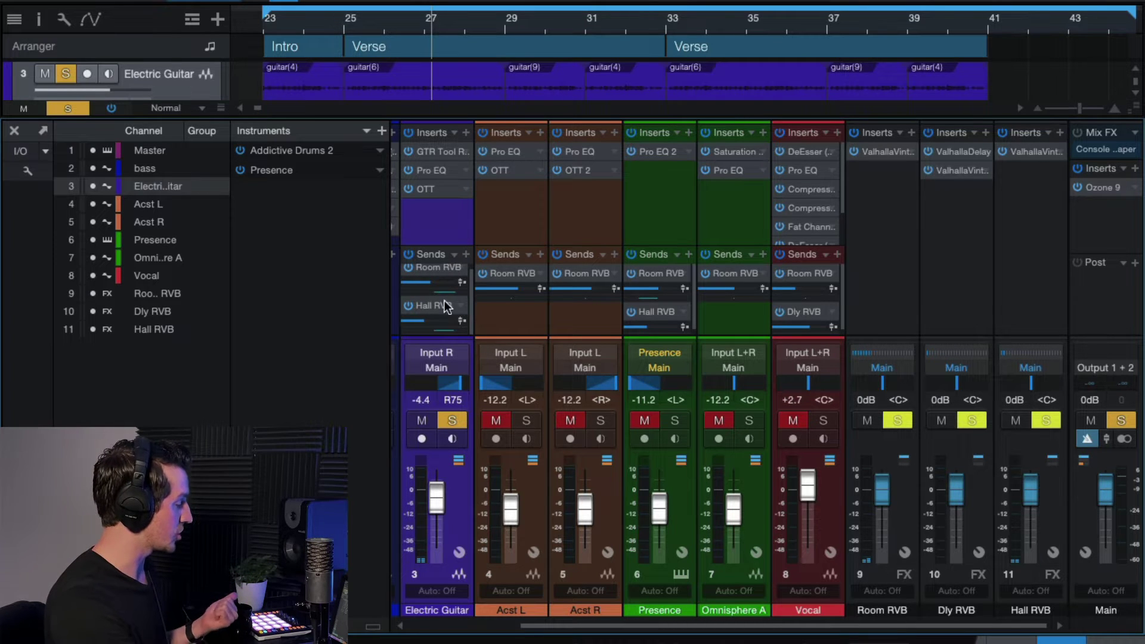
{"action": "left_click", "coordinate": [890, 299]}
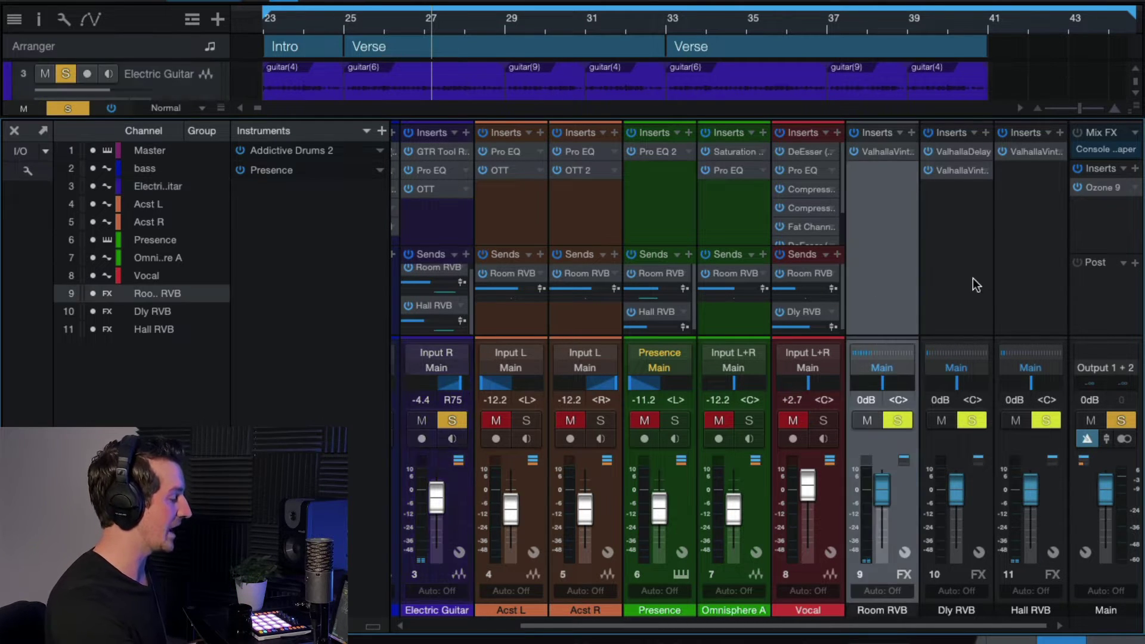
{"action": "left_click", "coordinate": [972, 276]}
{"action": "left_click", "coordinate": [895, 256]}
{"action": "left_click", "coordinate": [972, 271]}
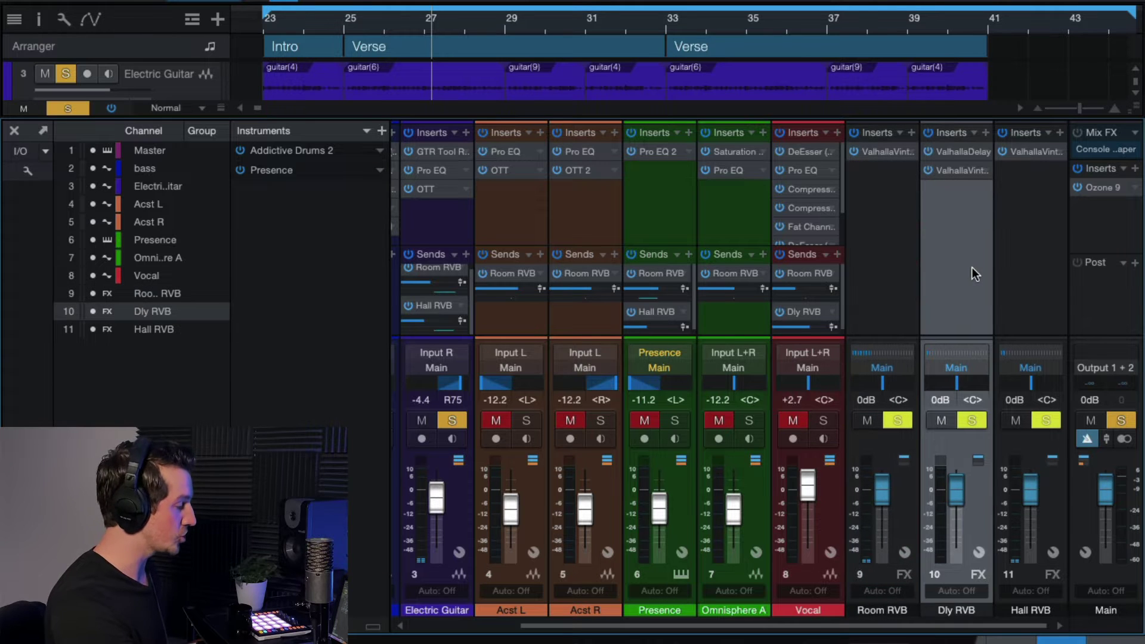
{"action": "left_click", "coordinate": [892, 280]}
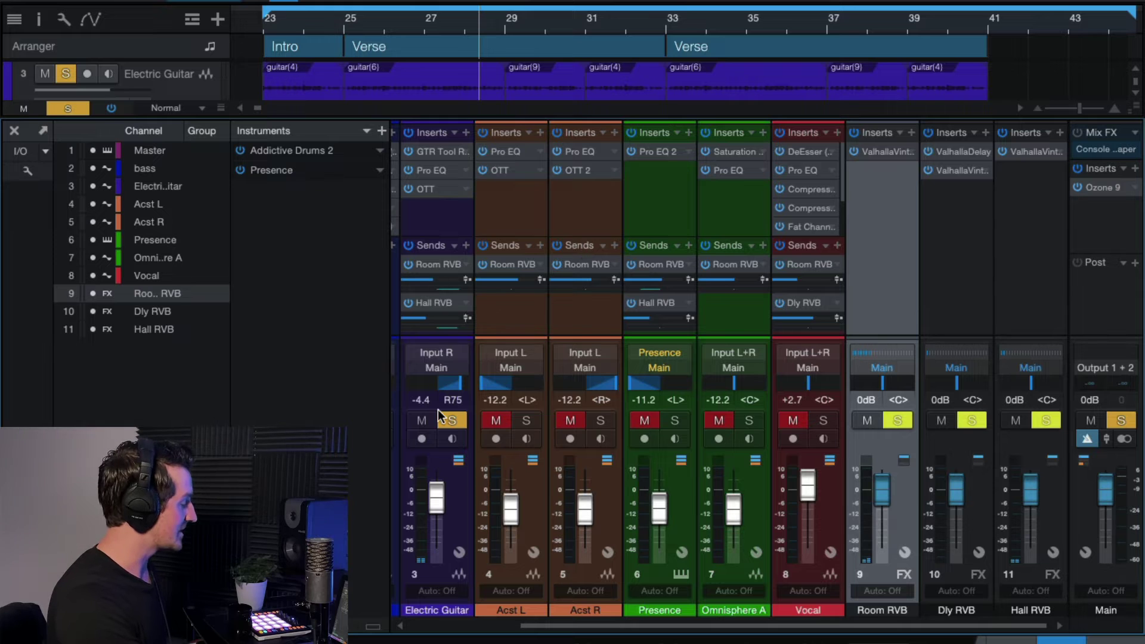
Examine the ValhallaVintageVerb settings on the Room RVB channel.
{"action": "left_click", "coordinate": [470, 527]}
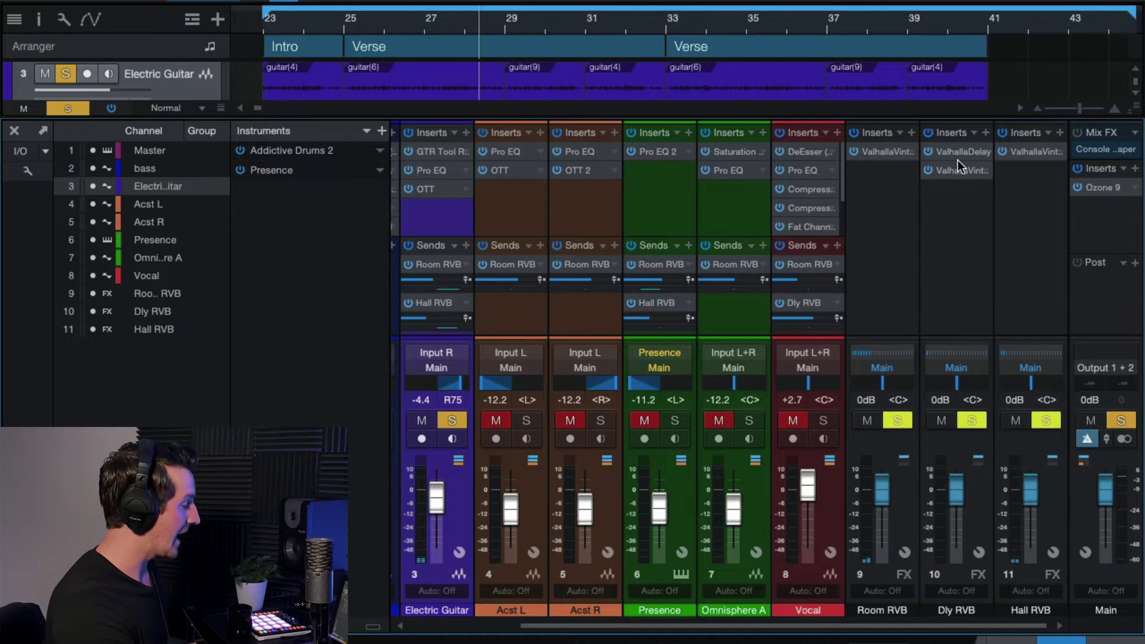
{"action": "left_click", "coordinate": [887, 152]}
{"action": "left_click_drag", "start_coordinate": [596, 52], "coordinate": [665, 30]}
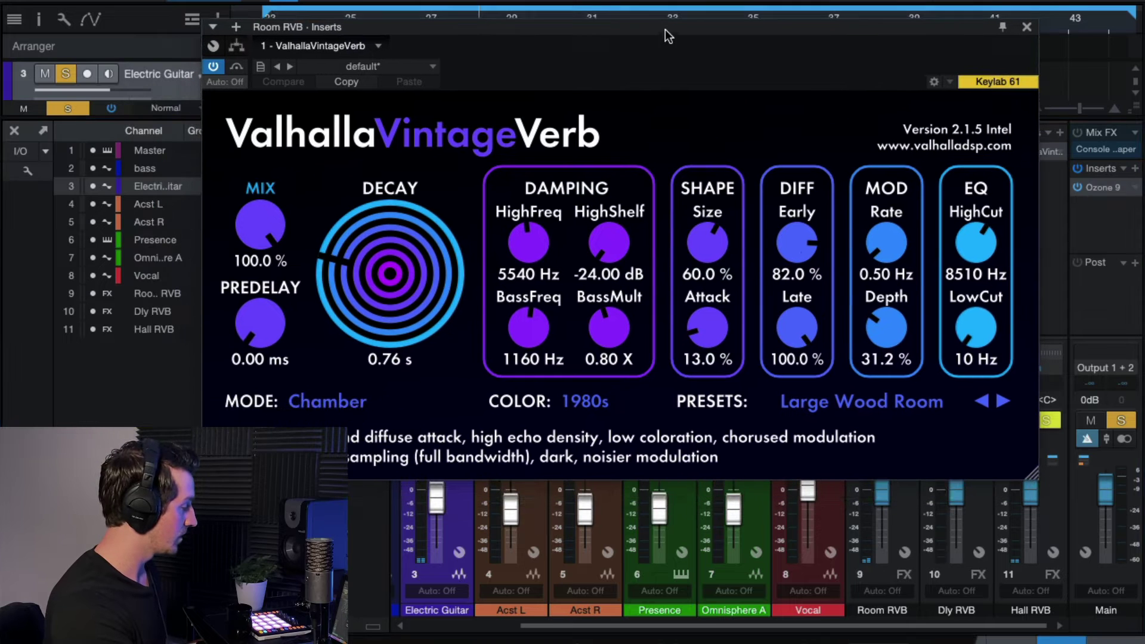
{"action": "left_click", "coordinate": [1026, 28]}
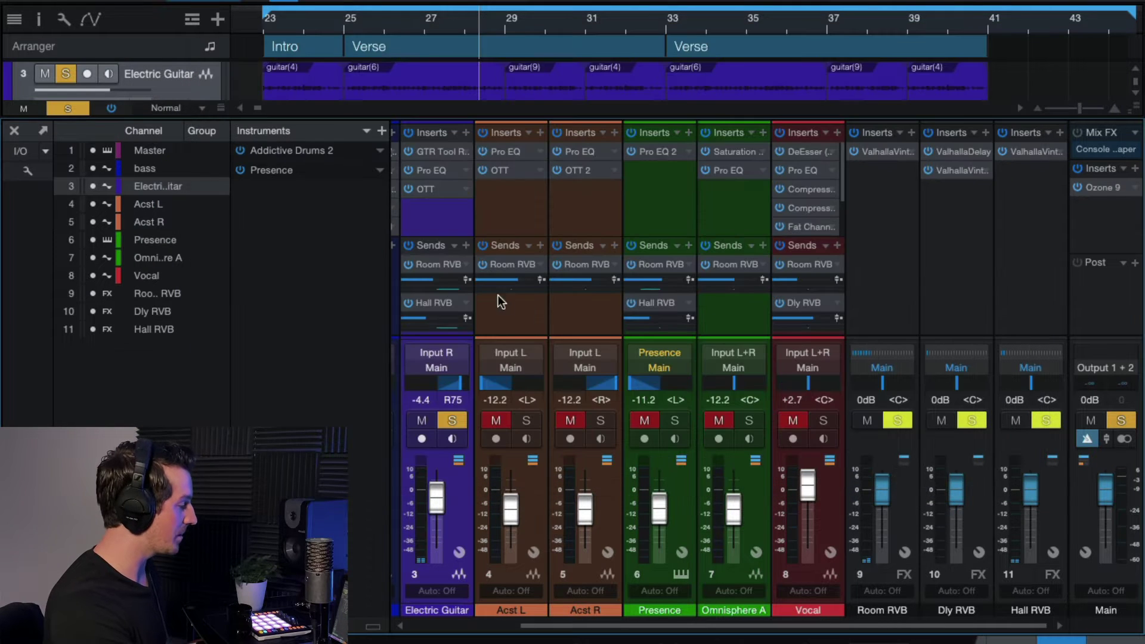
Examine the ValhallaVintageVerb settings on the Hall RVB channel.
{"action": "left_click", "coordinate": [1045, 239]}
{"action": "left_click", "coordinate": [1029, 151]}
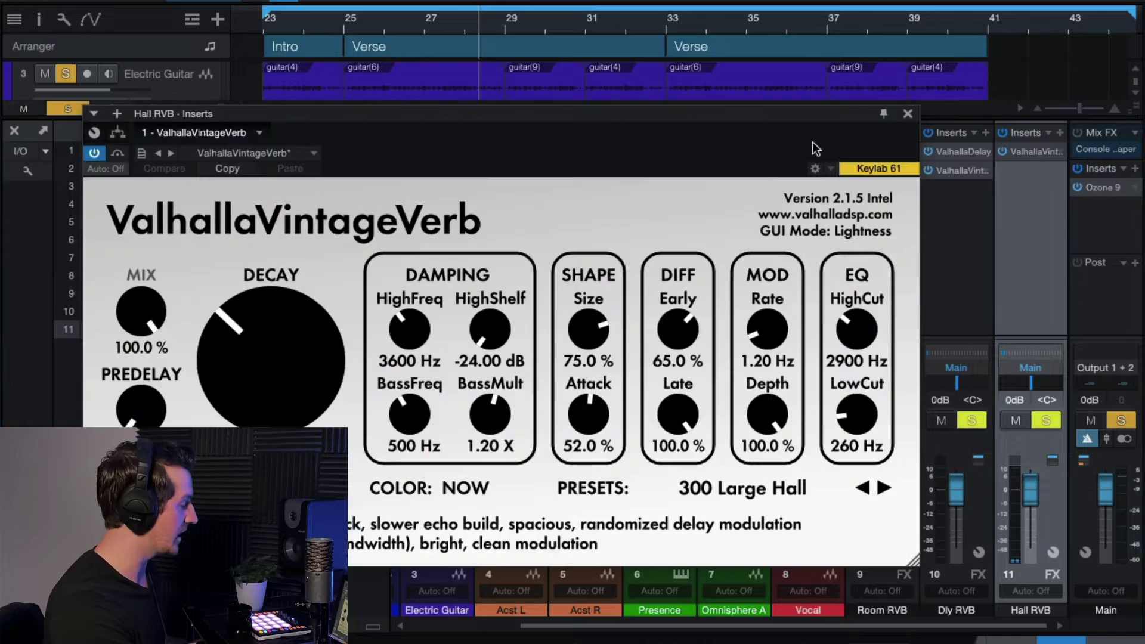
{"action": "left_click_drag", "start_coordinate": [549, 125], "coordinate": [696, 61]}
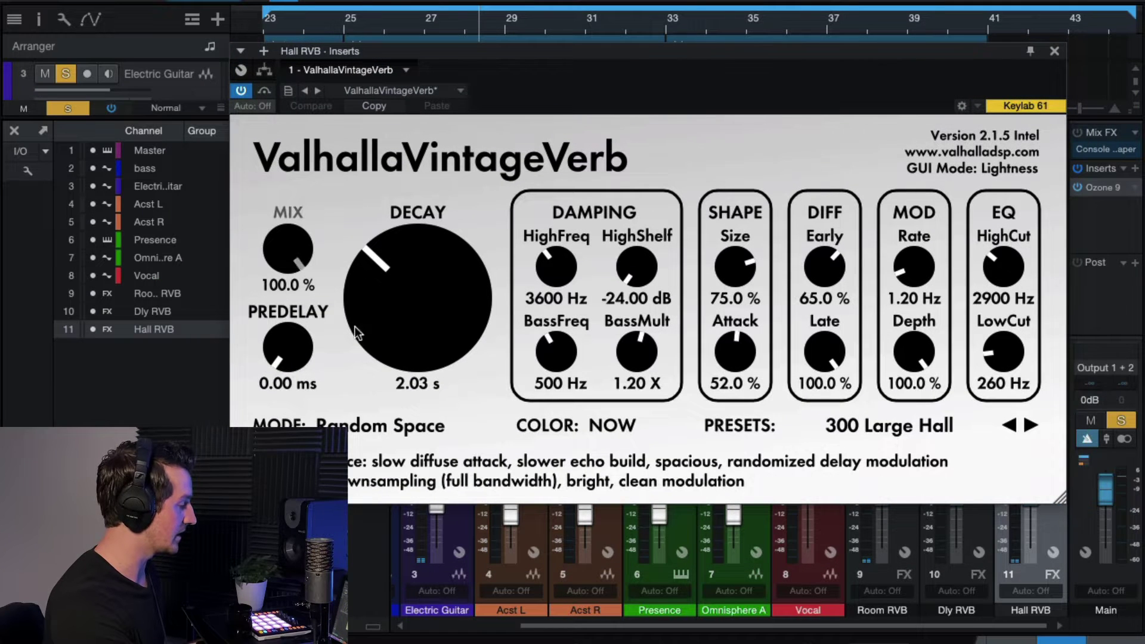
{"action": "left_click", "coordinate": [1053, 52]}
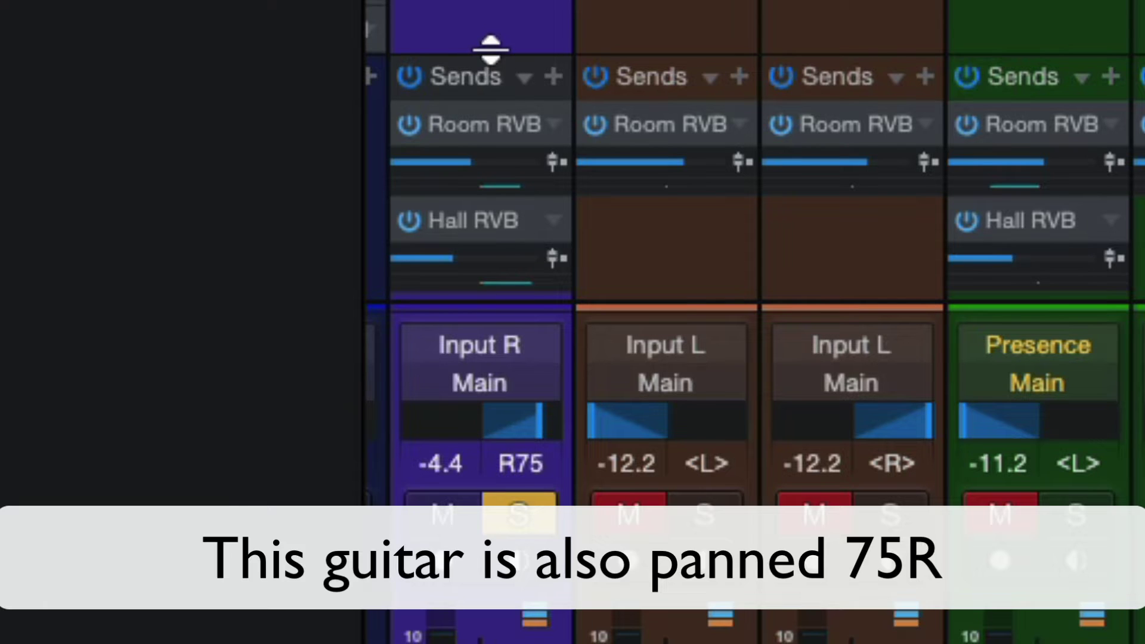
Enlarge the sends area, try the Electric Guitar's Room RVB and Hall RVB sends at full level, and restore their levels.
{"action": "left_click_drag", "start_coordinate": [490, 47], "coordinate": [490, 12]}
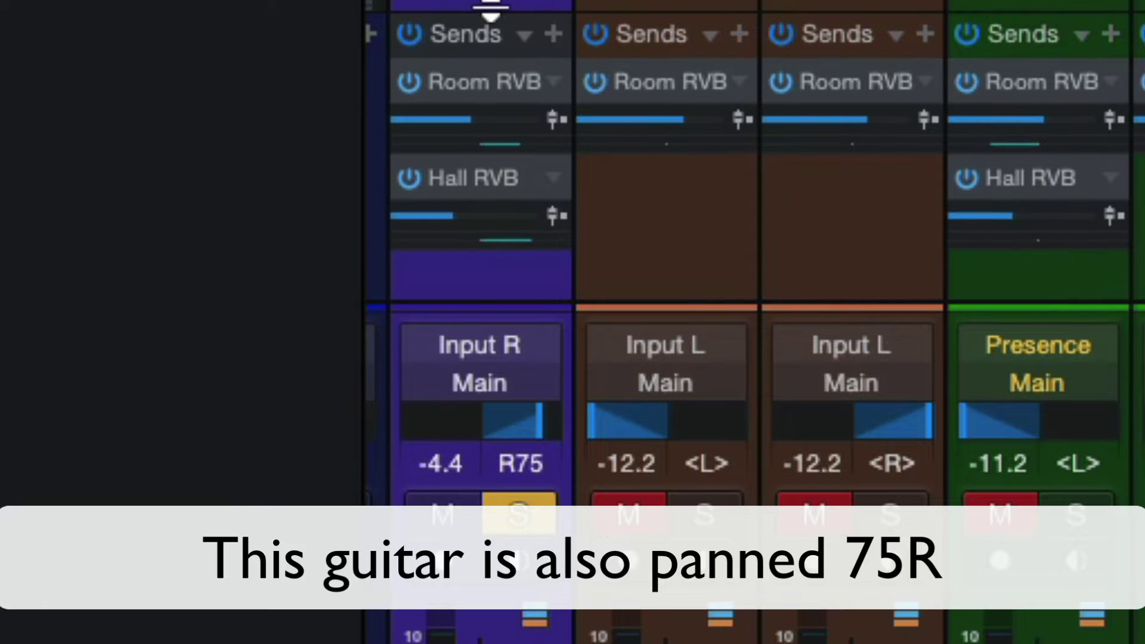
{"action": "left_click_drag", "start_coordinate": [485, 111], "coordinate": [526, 119]}
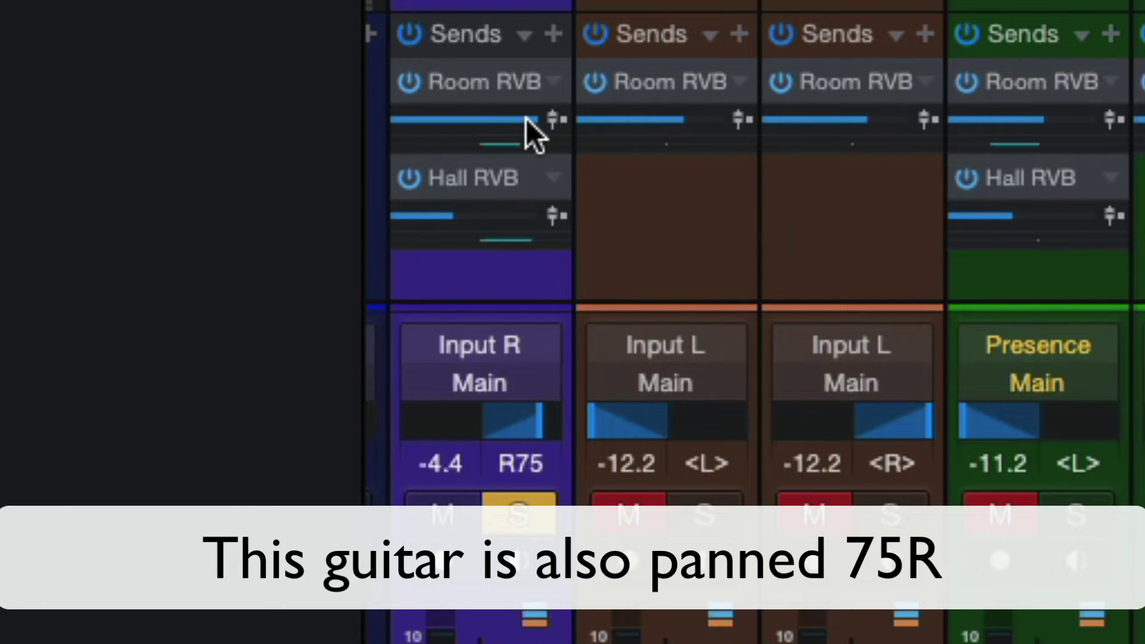
{"action": "left_click_drag", "start_coordinate": [484, 216], "coordinate": [608, 215]}
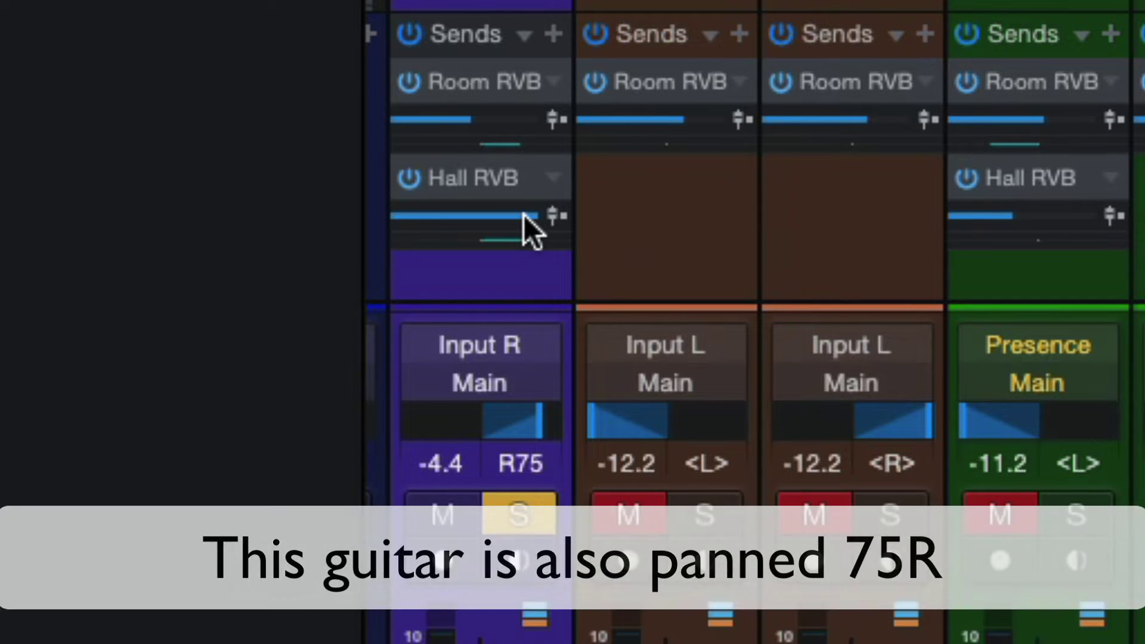
{"action": "left_click", "coordinate": [524, 215], "text": "alt"}
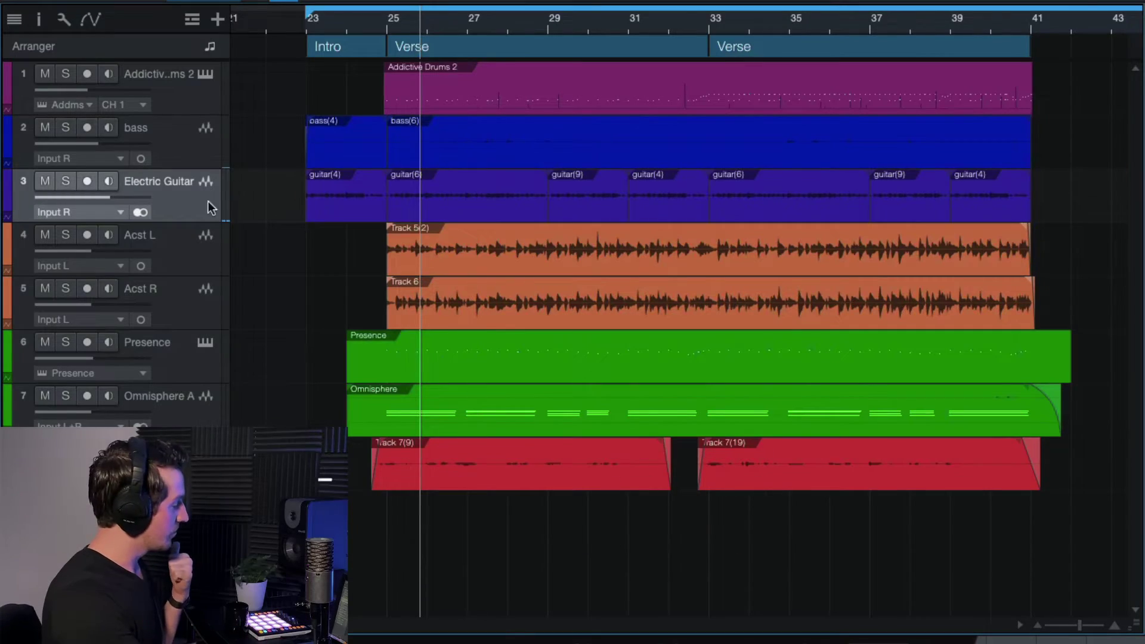
Solo the bass track and set the playback position to the start of the Intro at bar 23.
{"action": "left_click", "coordinate": [173, 139]}
{"action": "left_click", "coordinate": [66, 128]}
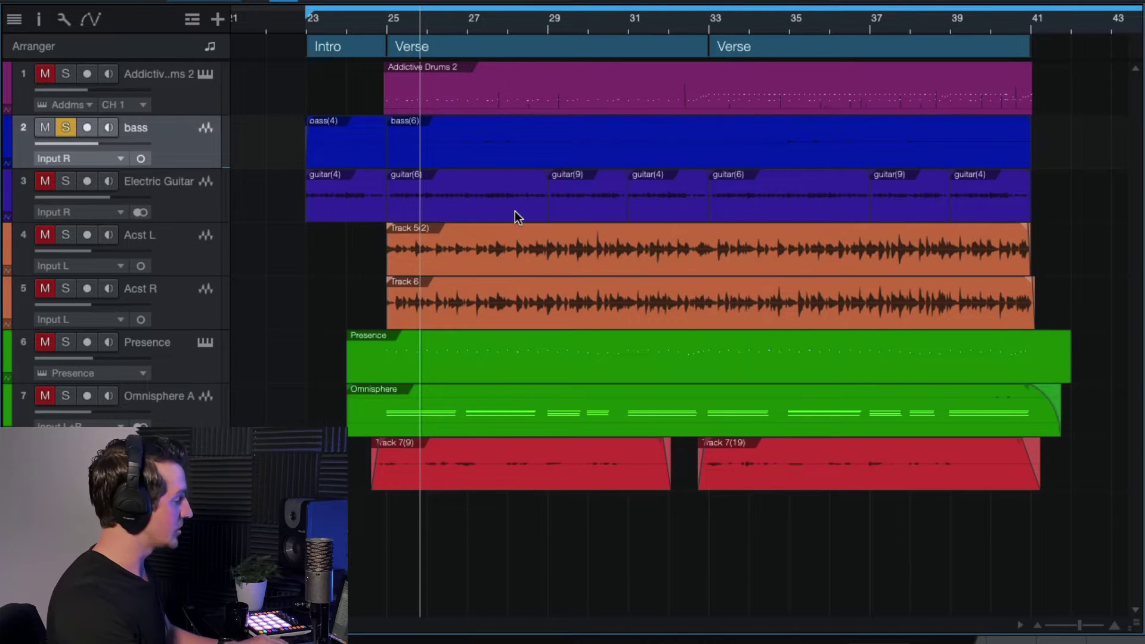
{"action": "key", "text": "e"}
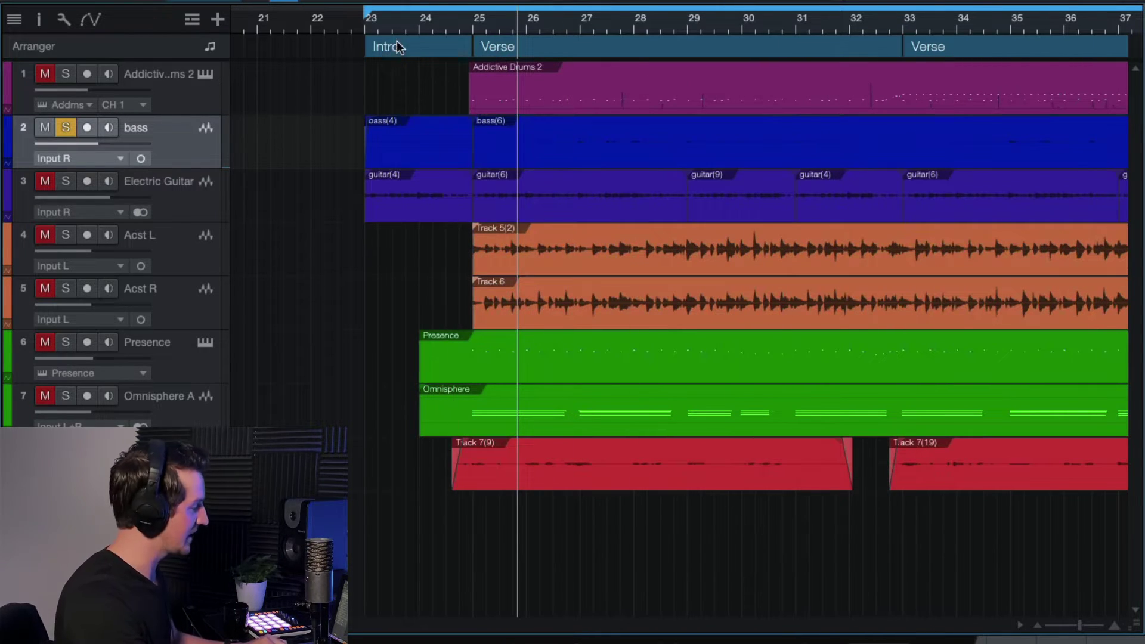
{"action": "left_click", "coordinate": [363, 23]}
{"action": "key", "text": "e"}
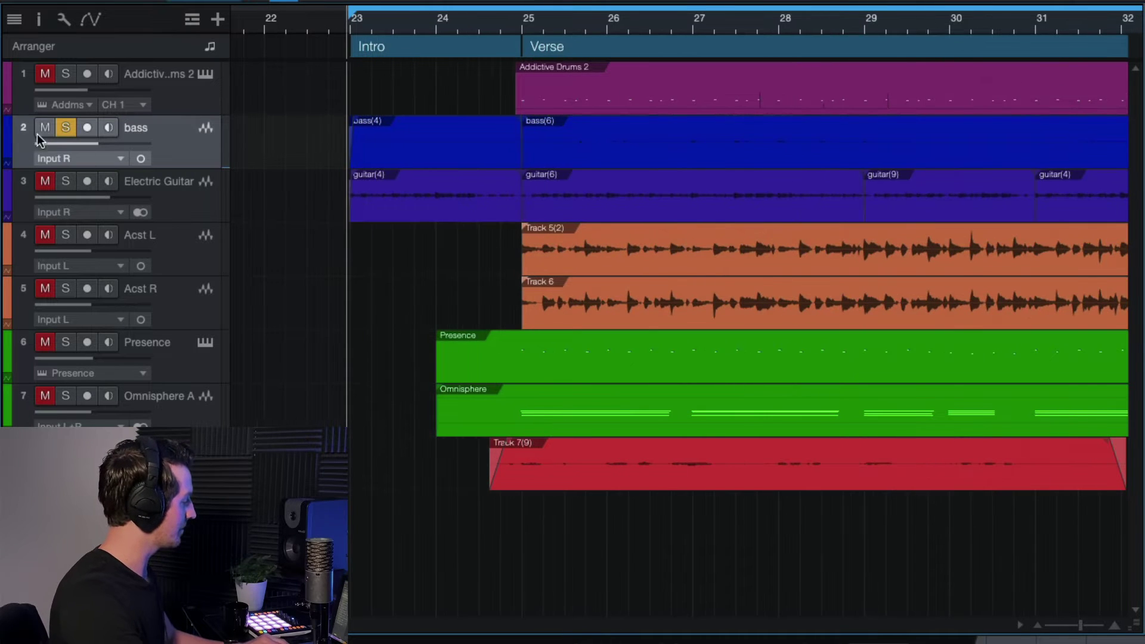
Show the mixer with the bass channel's inserts while the bass part plays.
{"action": "scroll", "coordinate": [471, 262], "scroll_direction": "right", "scroll_amount": 5}
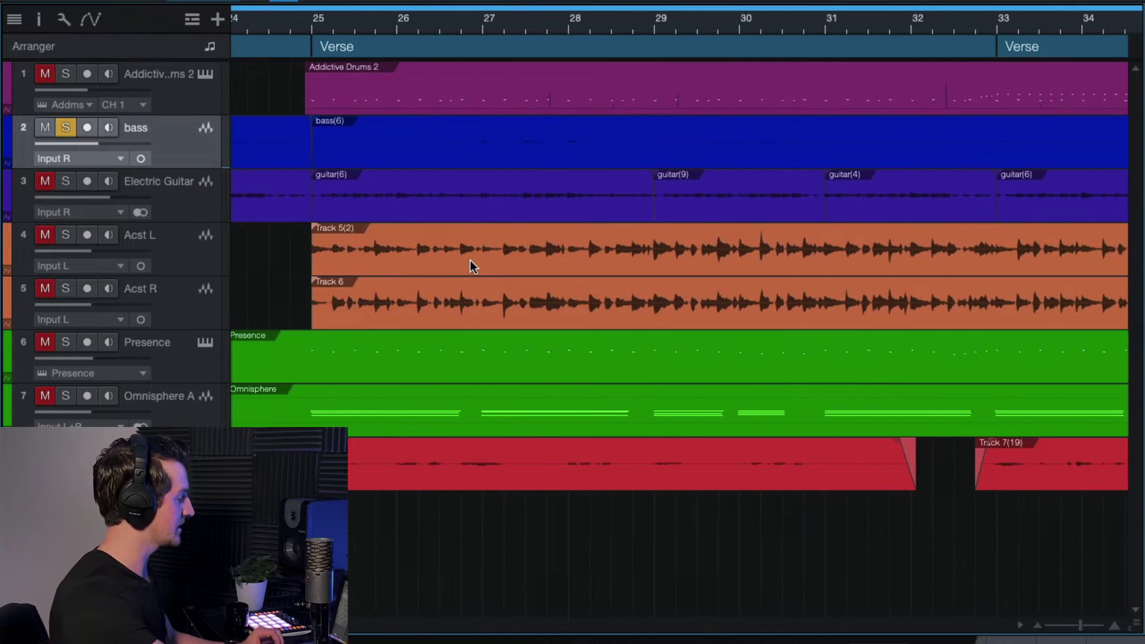
{"action": "scroll", "coordinate": [471, 262], "scroll_direction": "left", "scroll_amount": 5}
{"action": "key", "text": "F3"}
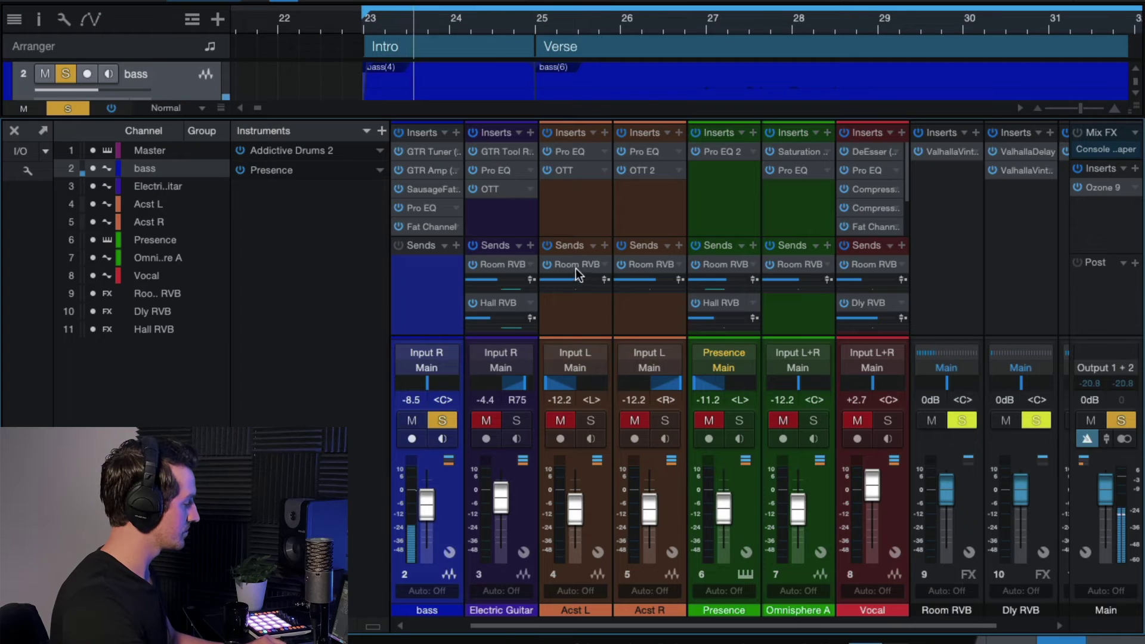
Deactivate all the bass channel's inserts: GTR Tuner, GTR Amp, SausageFattener, Pro EQ and Fat Channel.
{"action": "left_click", "coordinate": [401, 153]}
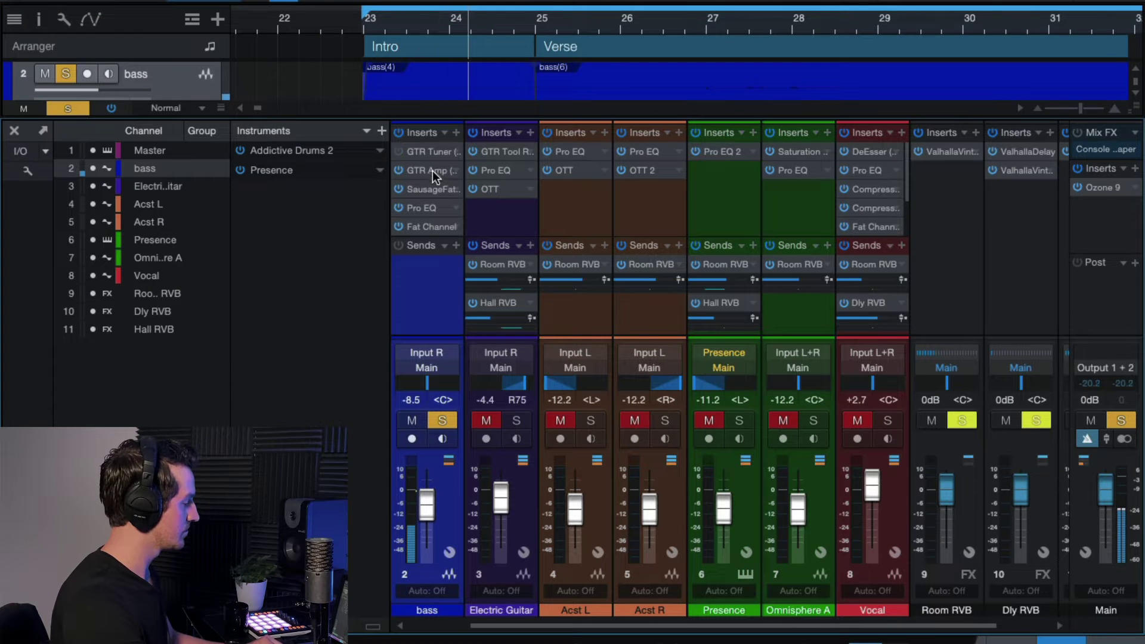
{"action": "left_click", "coordinate": [398, 189]}
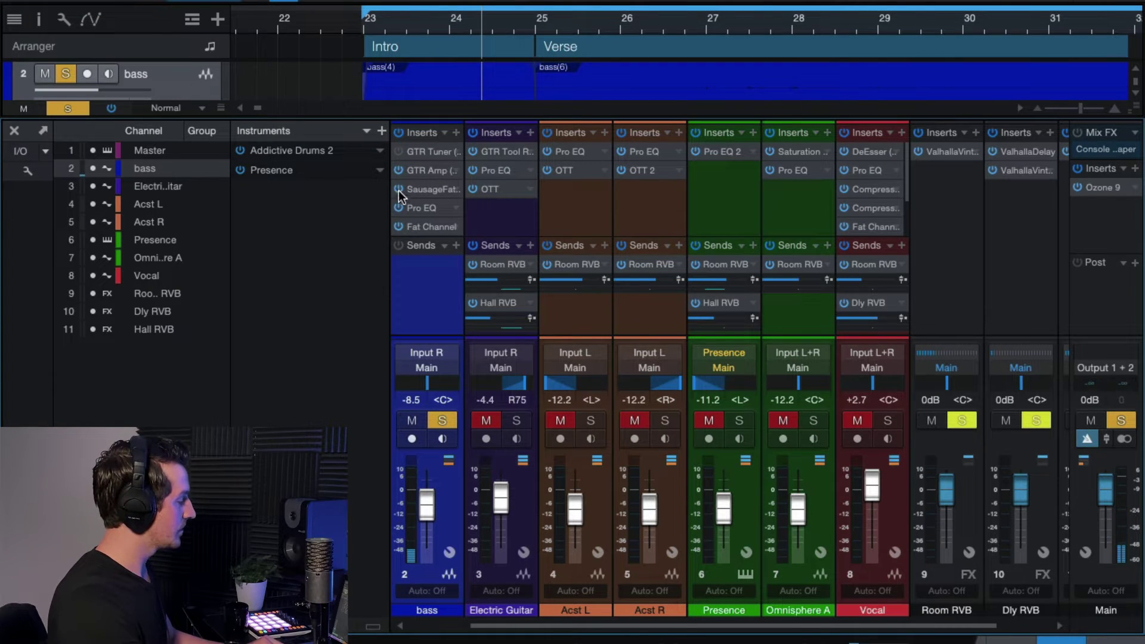
{"action": "left_click", "coordinate": [397, 226]}
{"action": "scroll", "coordinate": [418, 215], "scroll_direction": "left", "scroll_amount": 1}
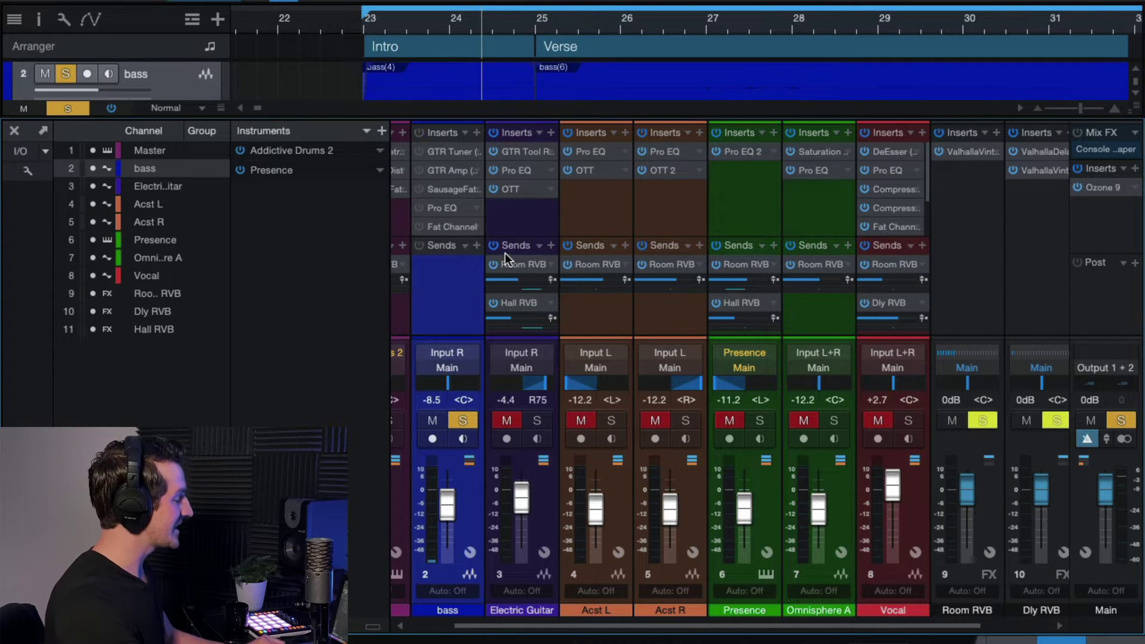
{"action": "scroll", "coordinate": [513, 248], "scroll_direction": "right", "scroll_amount": 1}
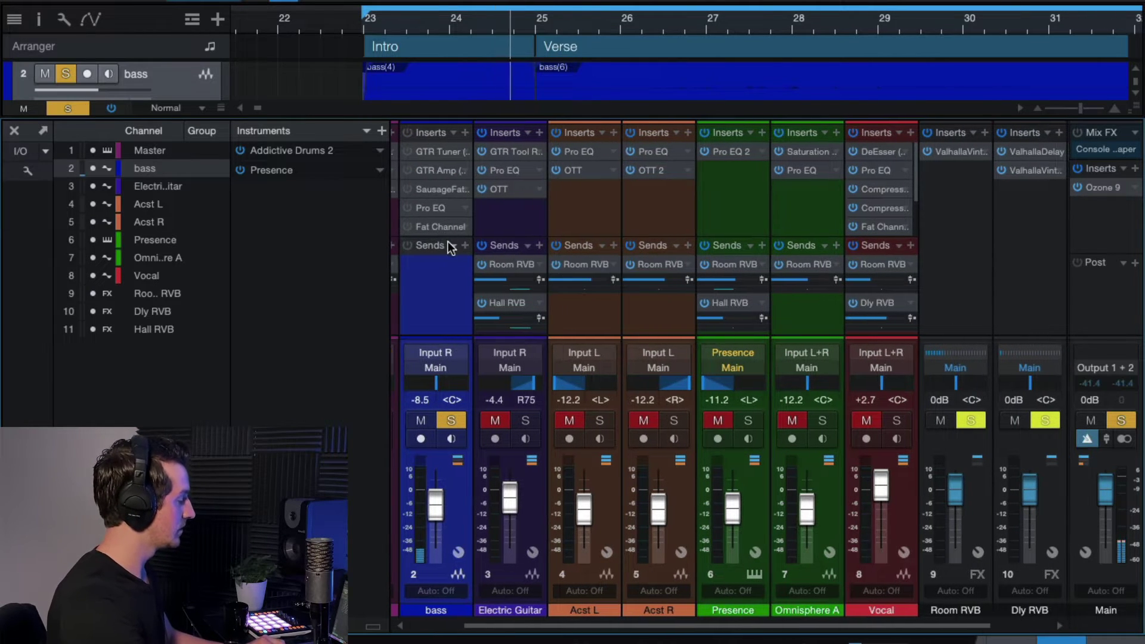
Reactivate the bass channel's GTR Amp insert and examine its amp and cabinet settings while the part plays.
{"action": "double_click", "coordinate": [448, 170]}
{"action": "left_click_drag", "start_coordinate": [609, 183], "coordinate": [897, 79]}
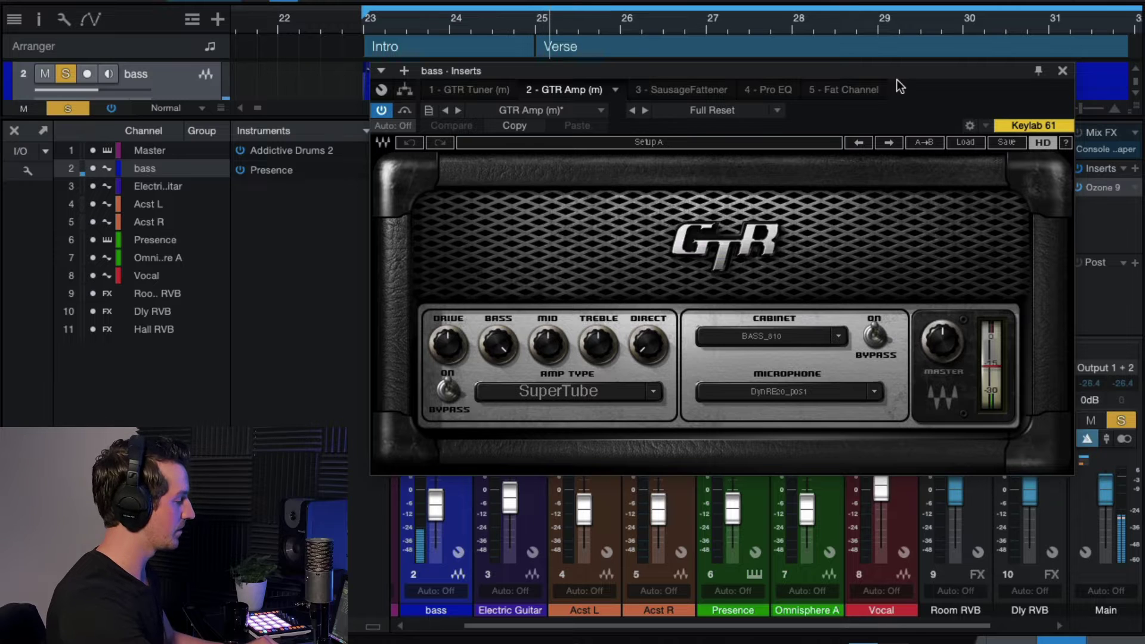
{"action": "key", "text": "Escape"}
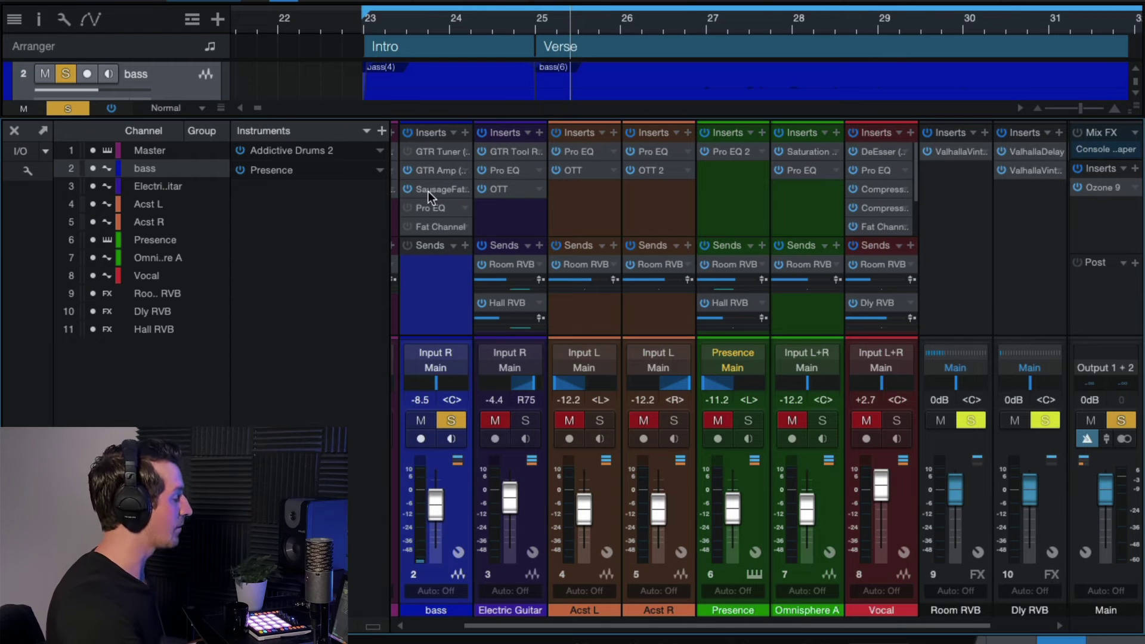
Reactivate SausageFattener on the bass and compare the playing part with the effect bypassed and engaged.
{"action": "left_click", "coordinate": [428, 189]}
{"action": "left_click_drag", "start_coordinate": [603, 195], "coordinate": [1015, 82]}
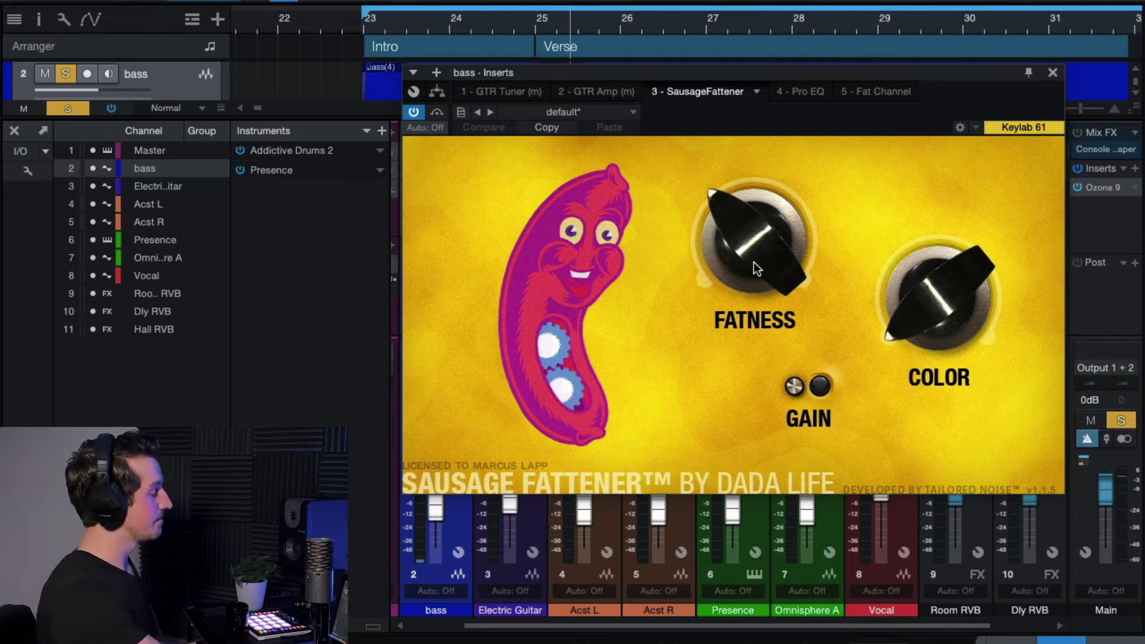
{"action": "key", "text": "space"}
{"action": "left_click", "coordinate": [439, 112]}
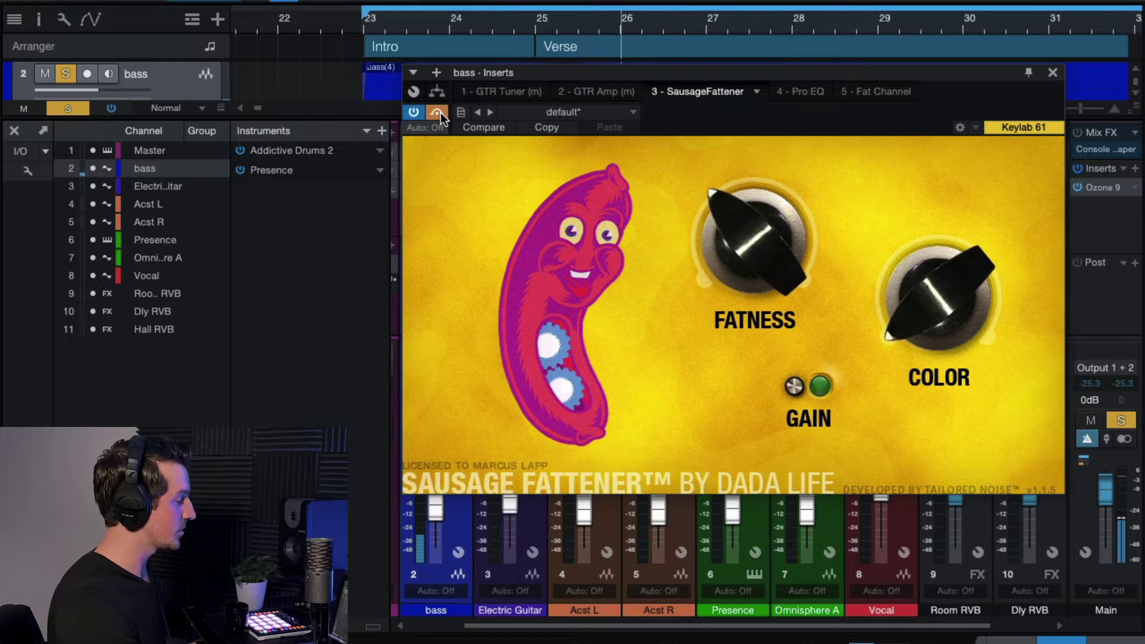
{"action": "left_click", "coordinate": [438, 112]}
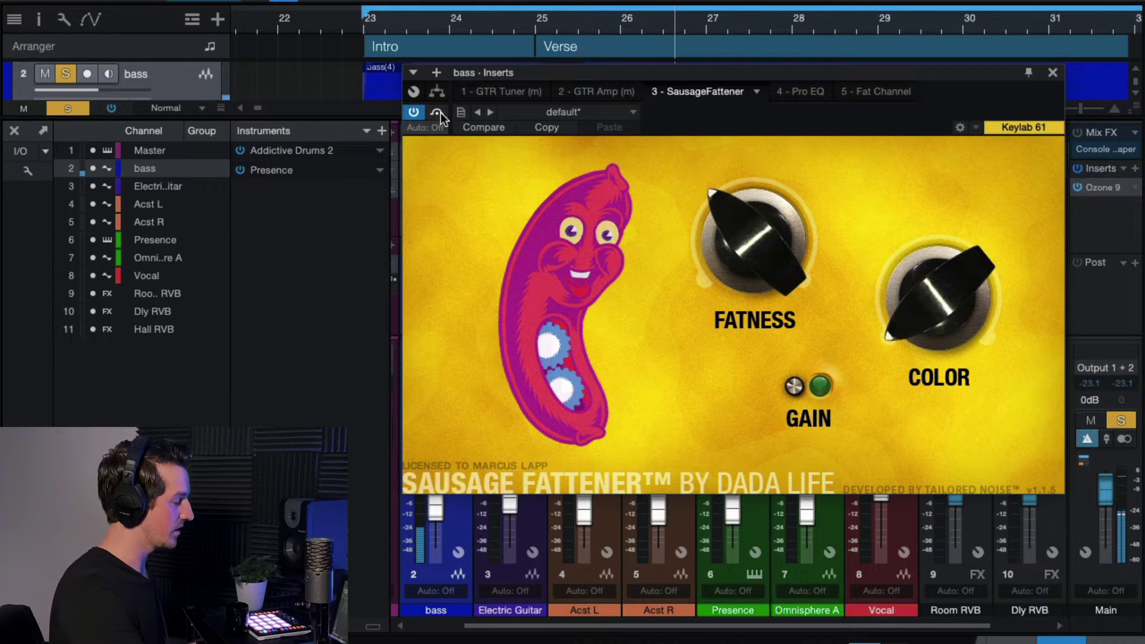
{"action": "key", "text": "space"}
{"action": "left_click", "coordinate": [1053, 72]}
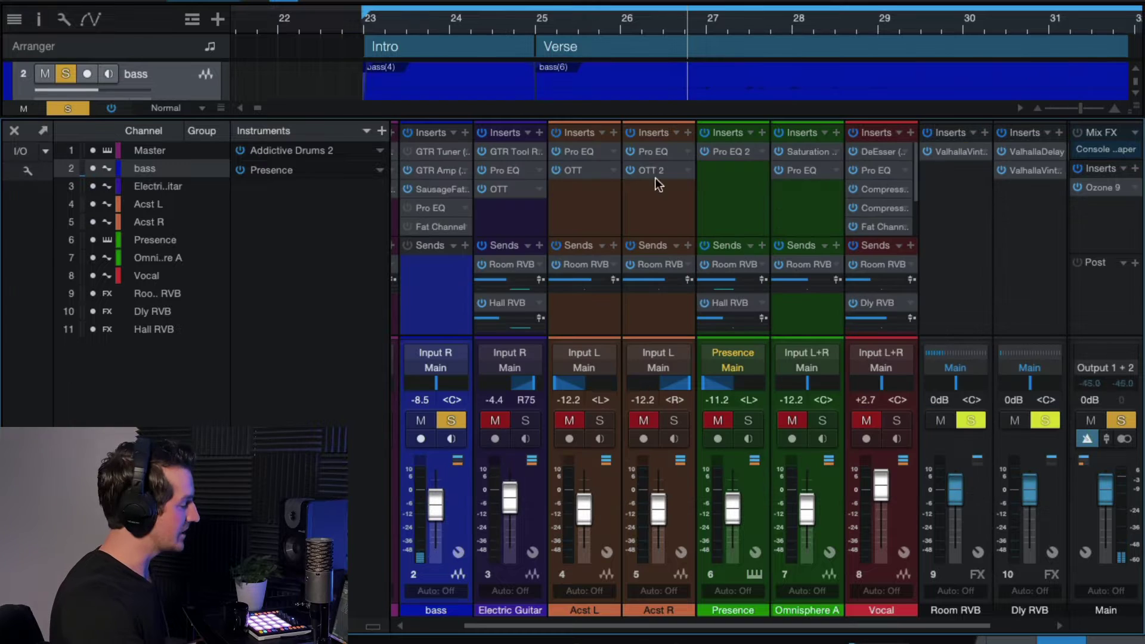
Reactivate the bass channel's Pro EQ and examine its curve and band settings.
{"action": "left_click", "coordinate": [428, 209]}
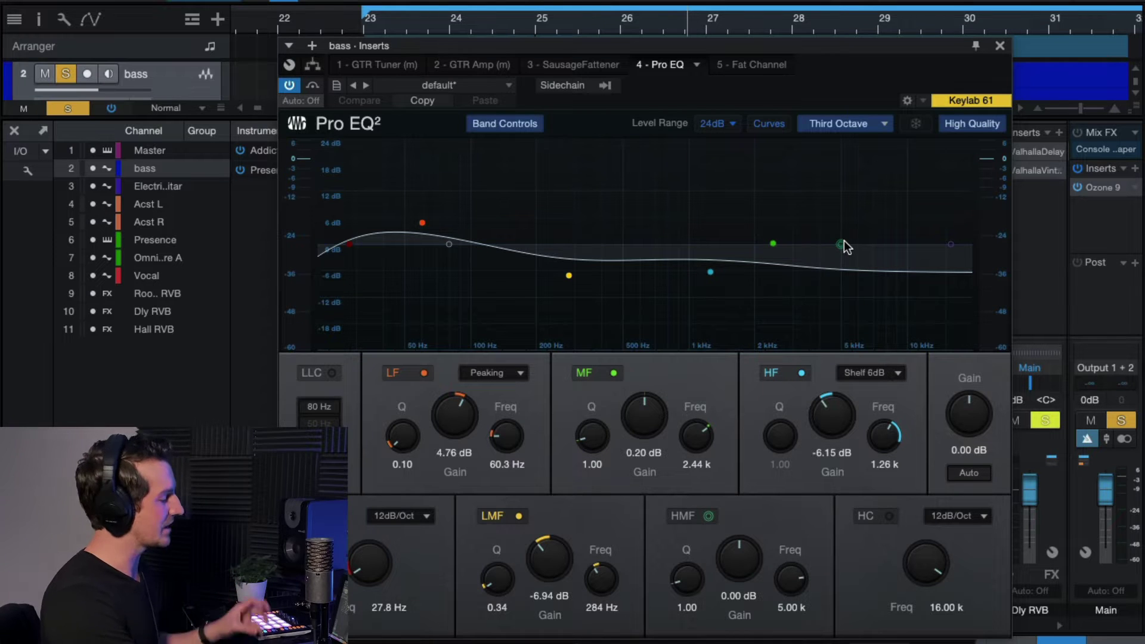
{"action": "left_click", "coordinate": [999, 46]}
{"action": "scroll", "coordinate": [418, 227], "scroll_direction": "right", "scroll_amount": 1}
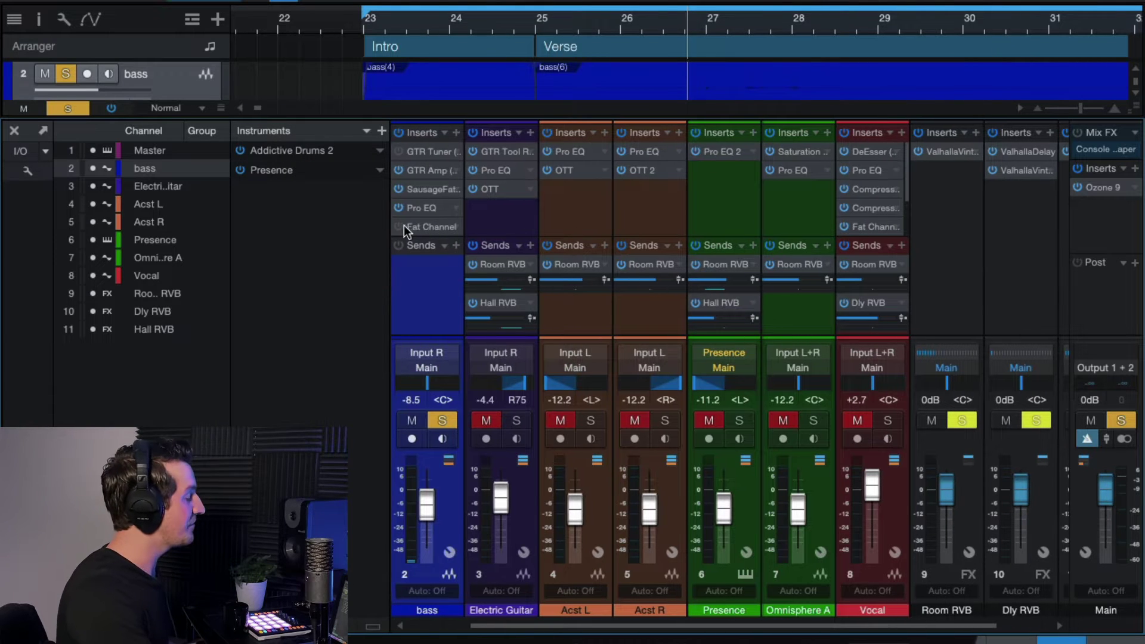
Reactivate Fat Channel on the bass and examine its Tube Comp settings while the part plays.
{"action": "double_click", "coordinate": [426, 227]}
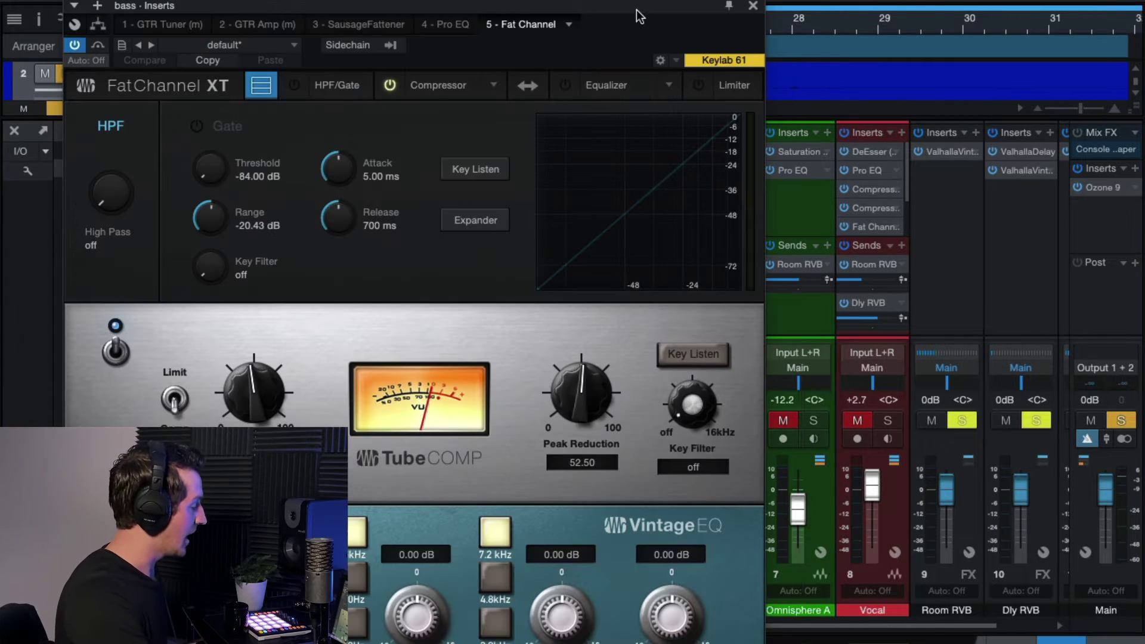
{"action": "left_click_drag", "start_coordinate": [638, 16], "coordinate": [809, 0]}
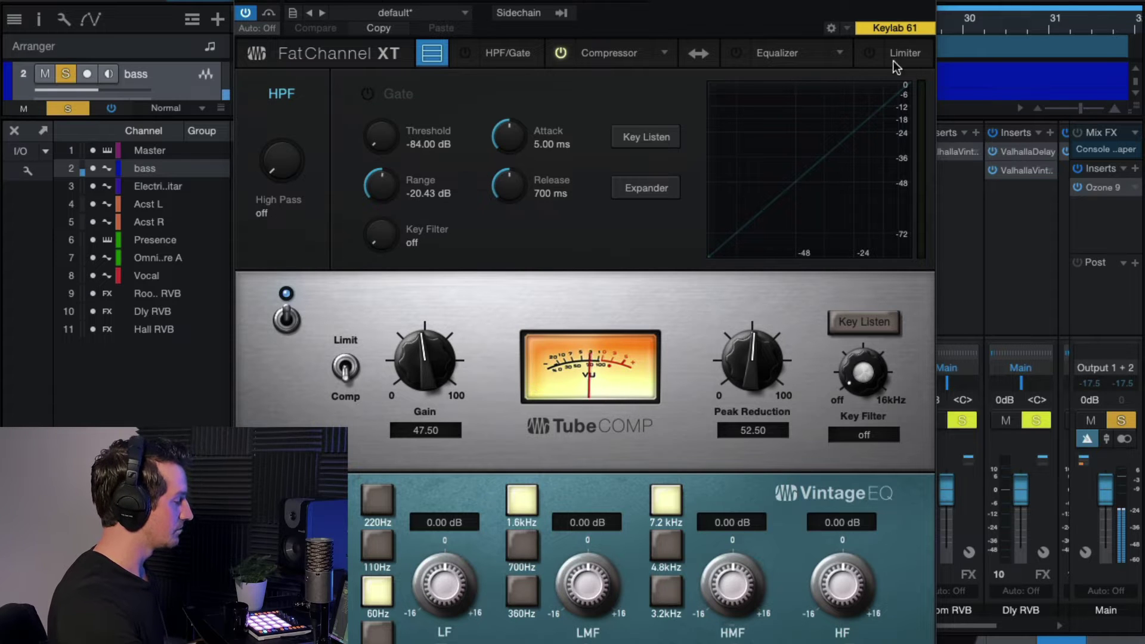
{"action": "left_click", "coordinate": [928, 6]}
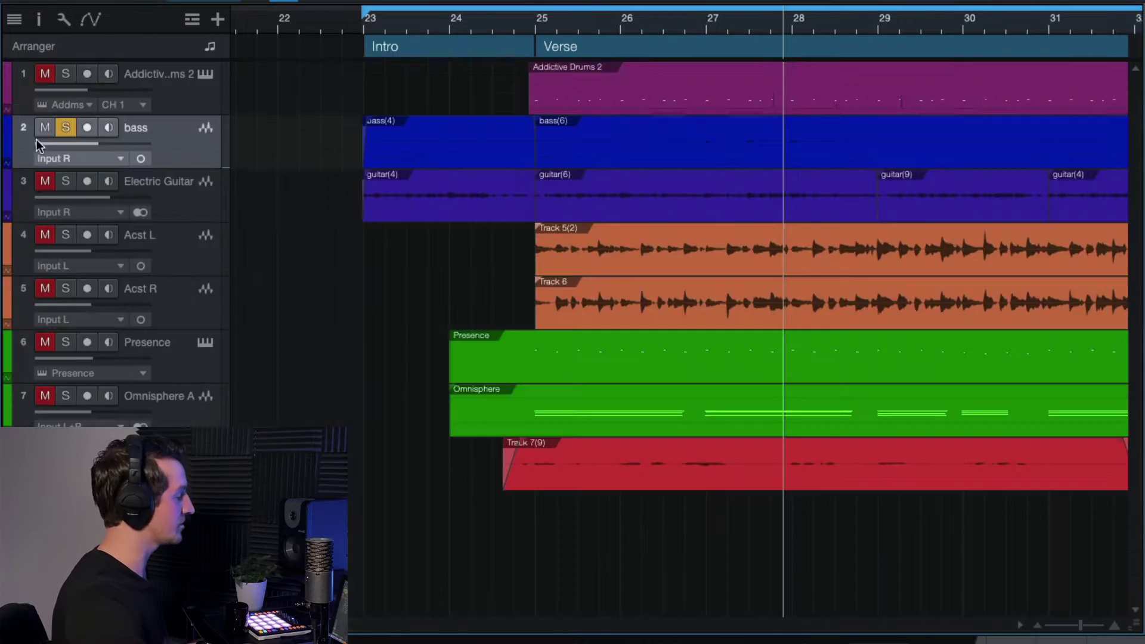
Hide the mixer, solo the Electric Guitar together with the bass, and follow both tracks through the Verse.
{"action": "left_click", "coordinate": [14, 130]}
{"action": "left_click", "coordinate": [65, 181]}
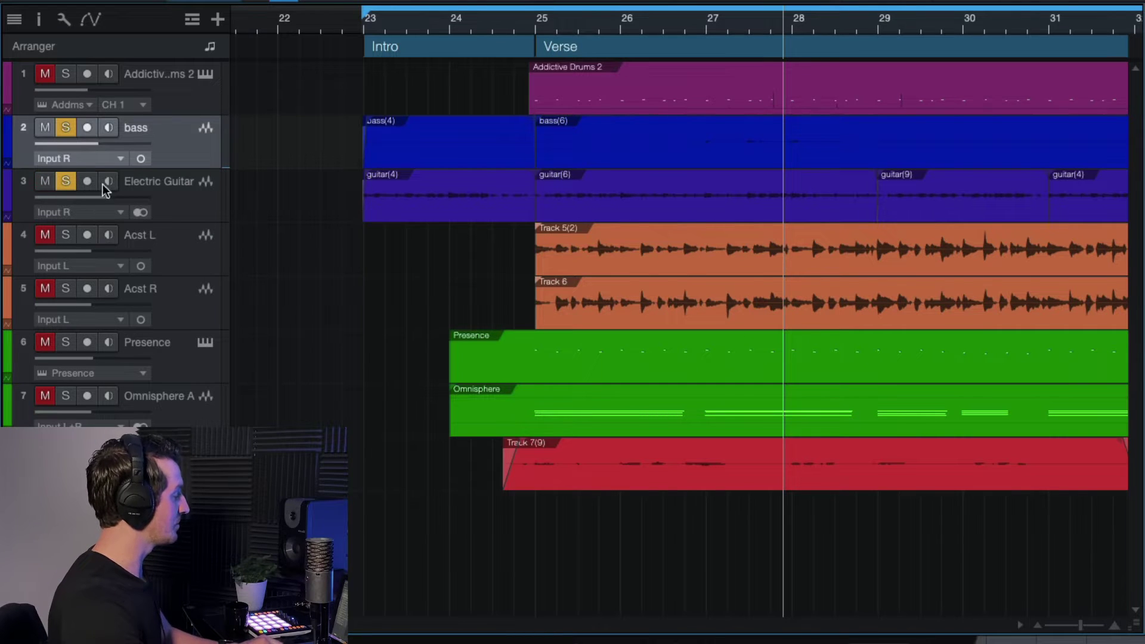
{"action": "scroll", "coordinate": [352, 281], "scroll_direction": "right", "scroll_amount": 2}
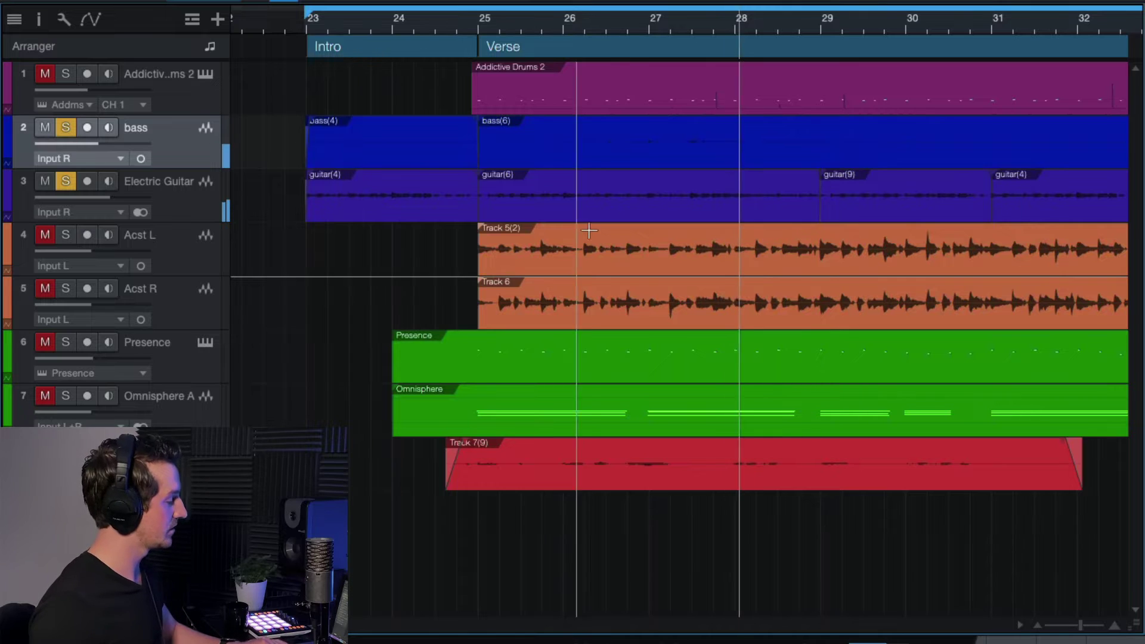
{"action": "scroll", "coordinate": [591, 229], "scroll_direction": "right", "scroll_amount": 2}
{"action": "scroll", "coordinate": [590, 229], "scroll_direction": "right", "scroll_amount": 5}
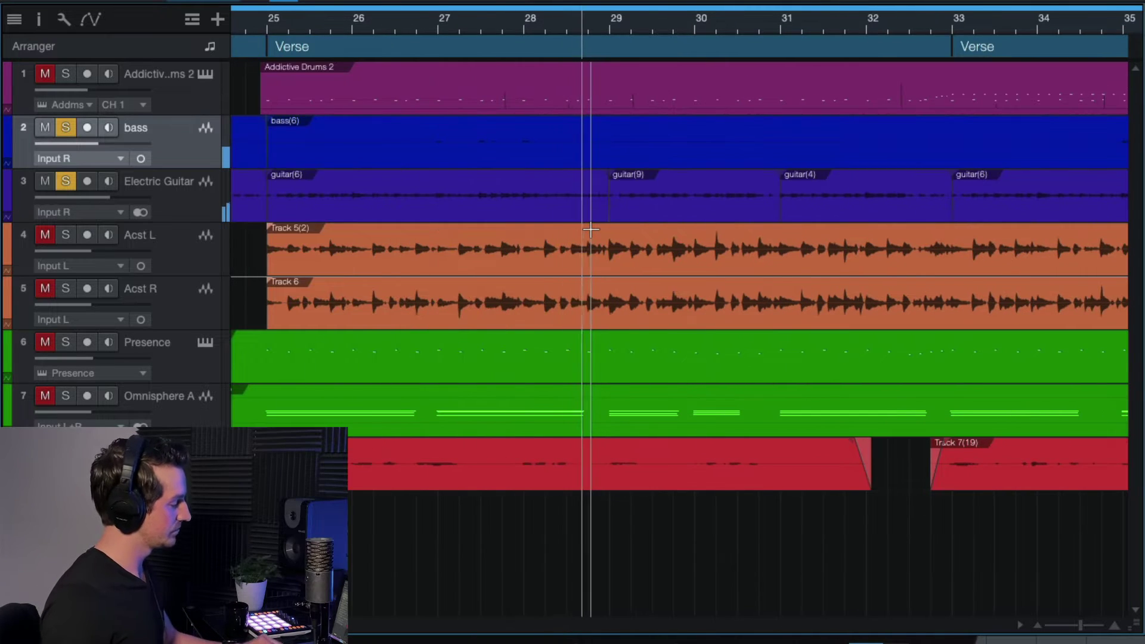
{"action": "scroll", "coordinate": [590, 229], "scroll_direction": "right", "scroll_amount": 1}
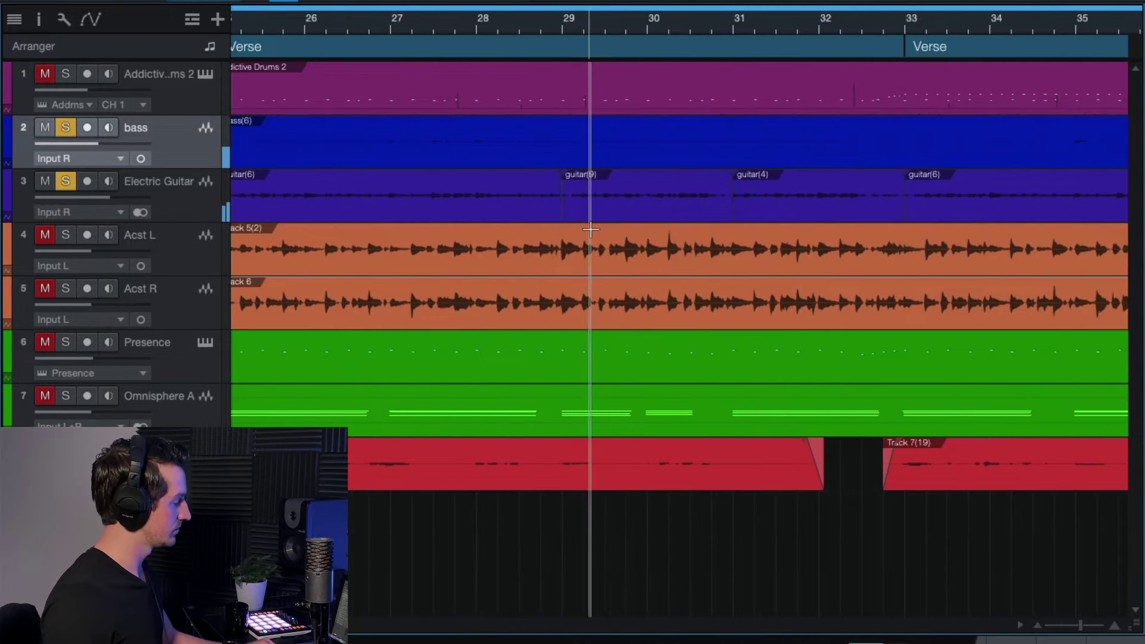
{"action": "scroll", "coordinate": [590, 228], "scroll_direction": "right", "scroll_amount": 3}
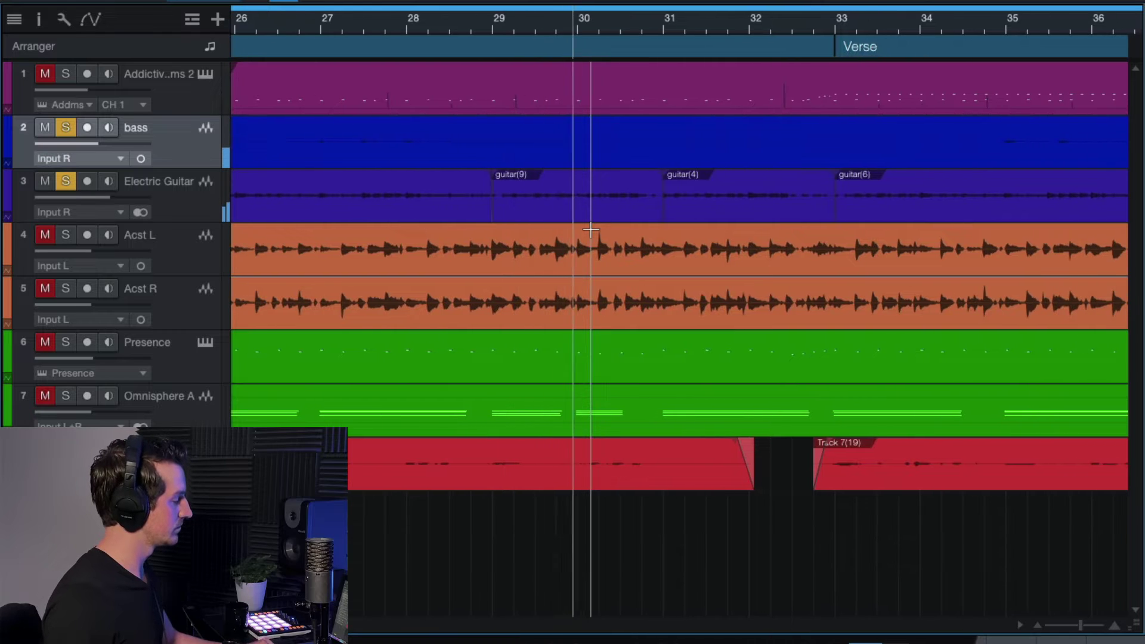
{"action": "scroll", "coordinate": [590, 229], "scroll_direction": "right", "scroll_amount": 1}
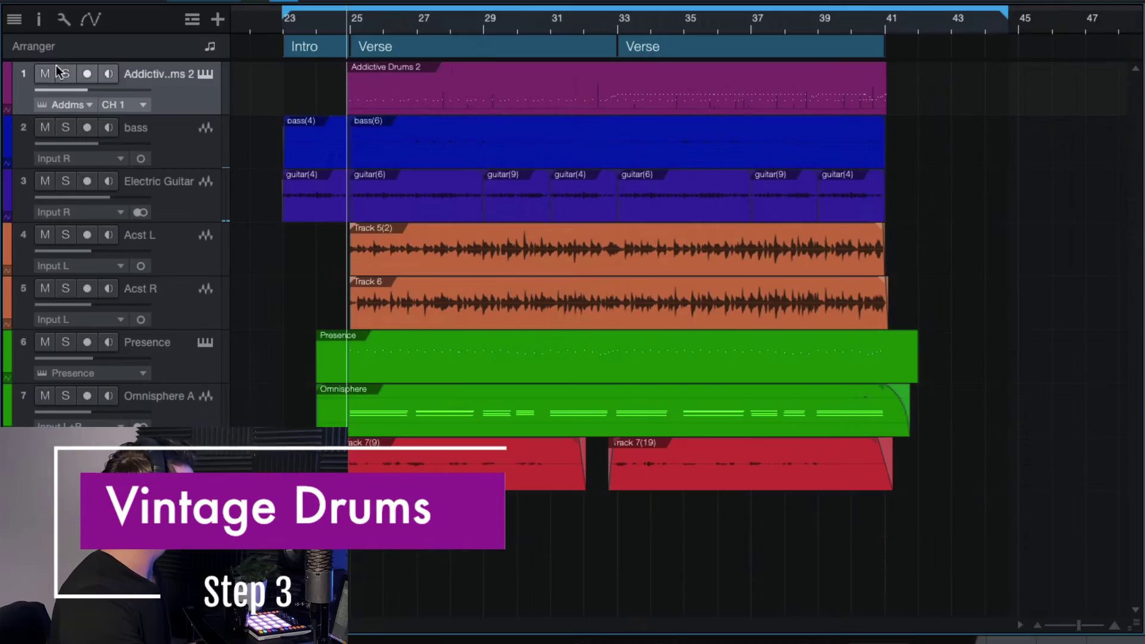
Solo the Addictive Drums 2 track from the second Verse at bar 33 and examine its notes in the editor.
{"action": "left_click", "coordinate": [66, 74]}
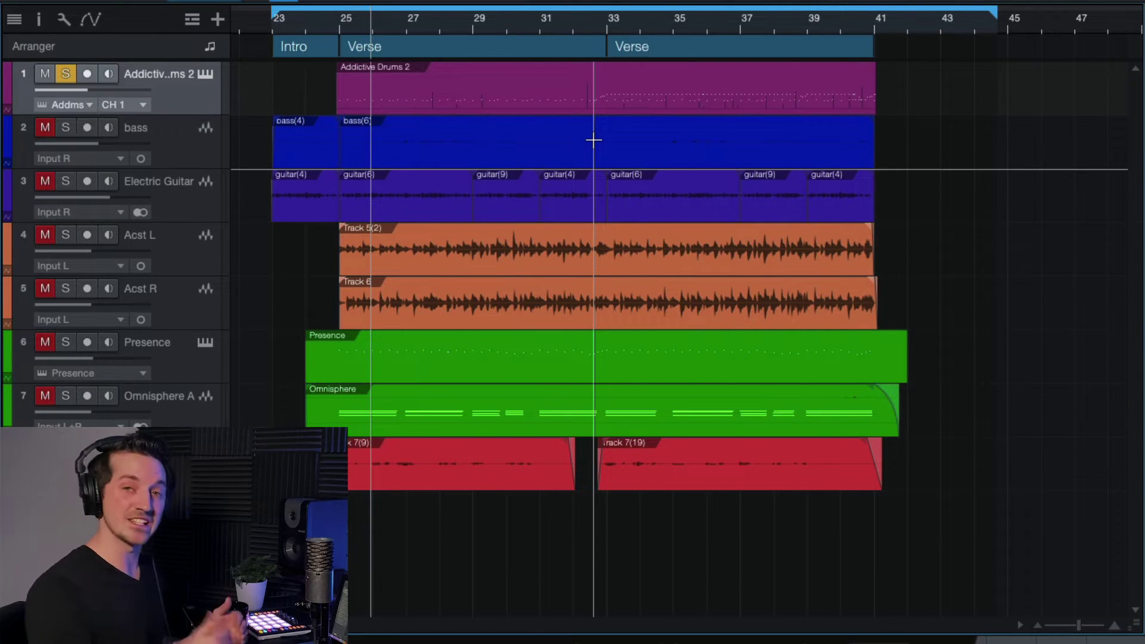
{"action": "left_click", "coordinate": [603, 18]}
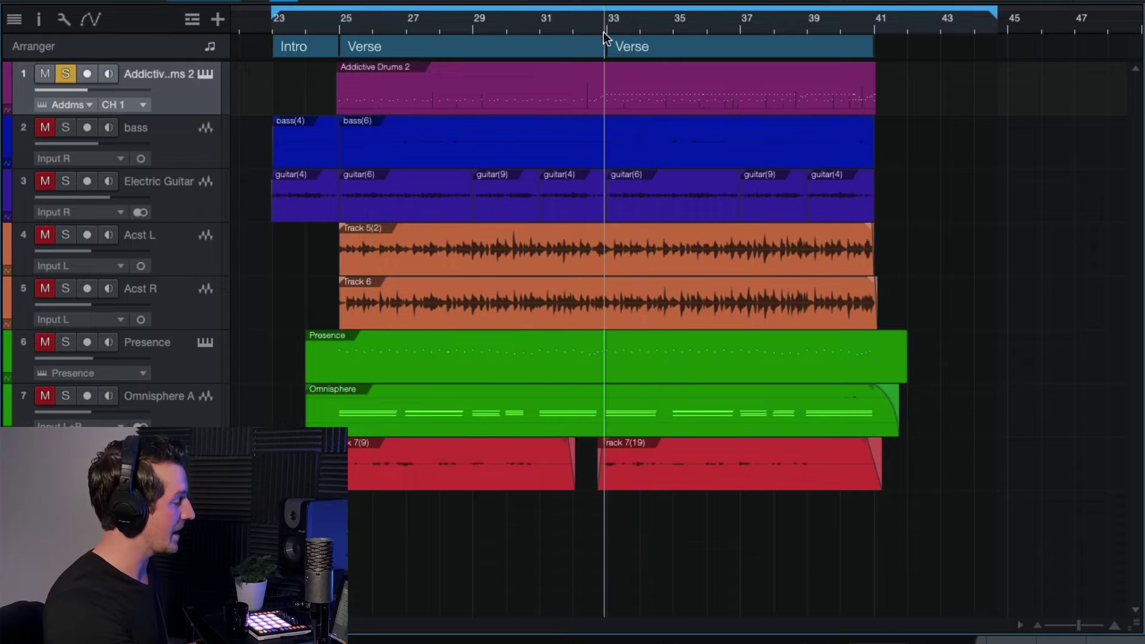
{"action": "double_click", "coordinate": [635, 103]}
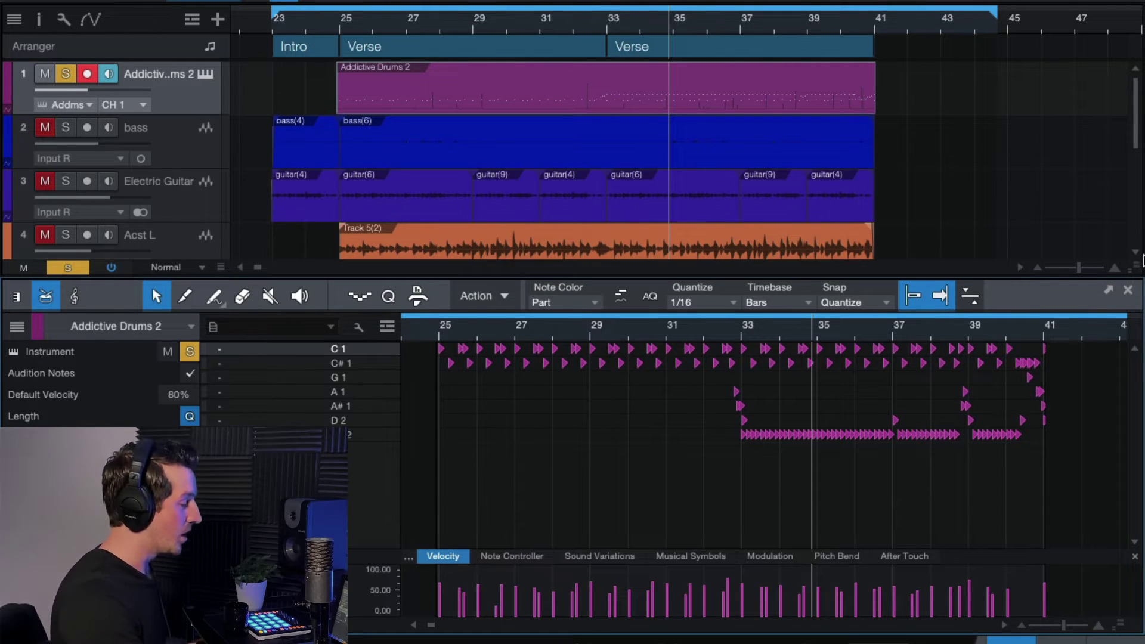
{"action": "left_click", "coordinate": [1128, 292]}
Deactivate the drum channel's RC-20, RedlightDist and SausageFattener inserts and its sends in the mixer.
{"action": "key", "text": "F3"}
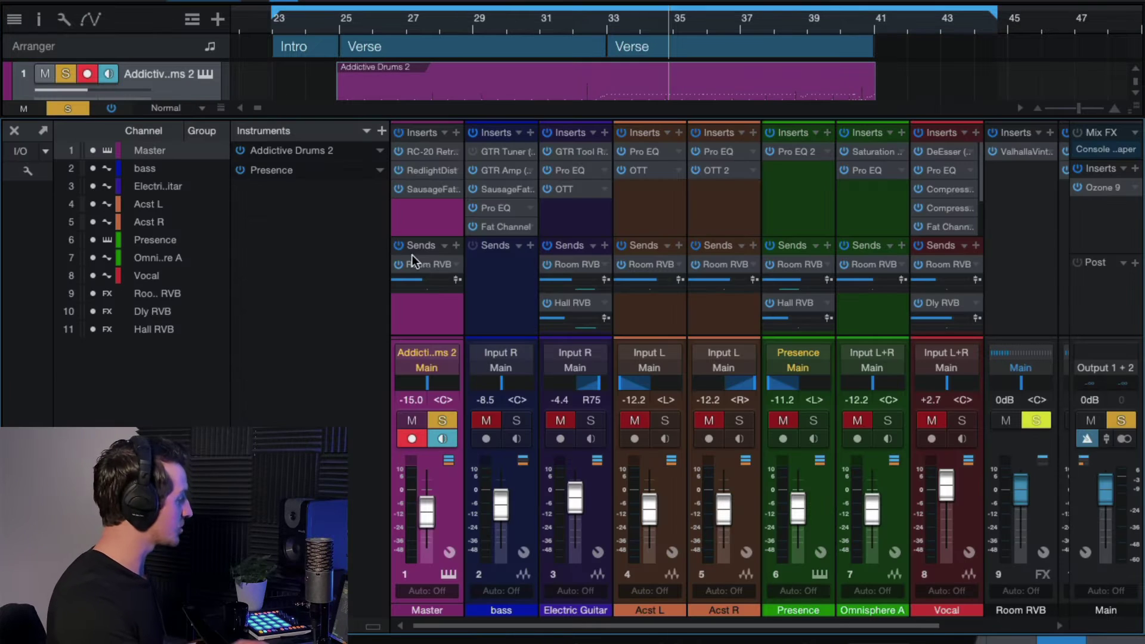
{"action": "left_click", "coordinate": [398, 152]}
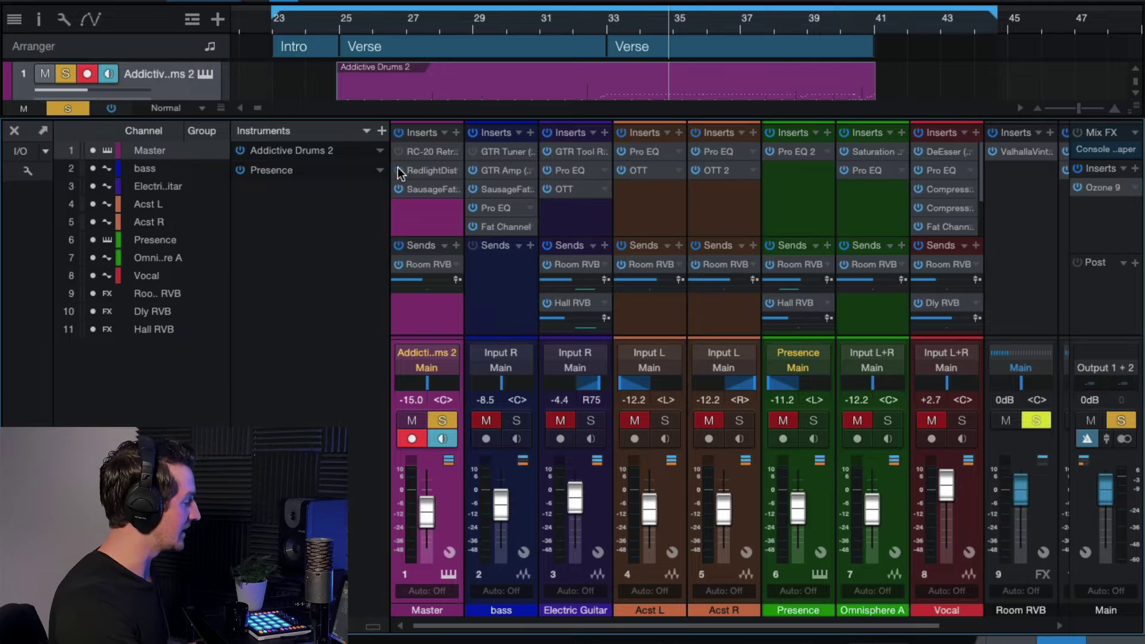
{"action": "left_click", "coordinate": [398, 170]}
{"action": "left_click", "coordinate": [399, 189]}
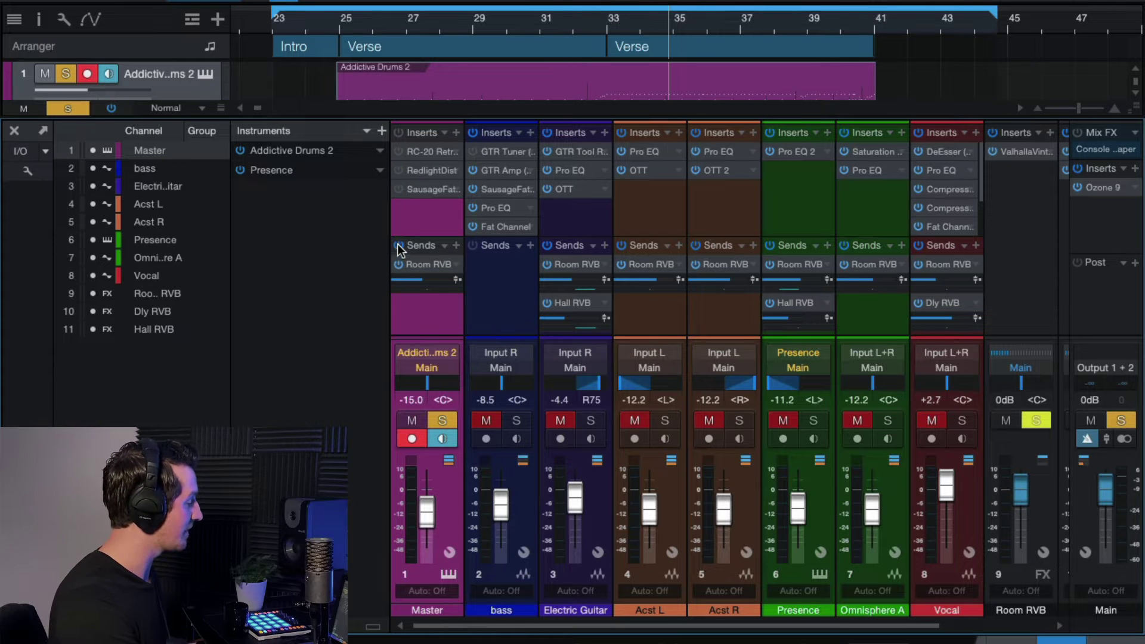
{"action": "left_click", "coordinate": [14, 130]}
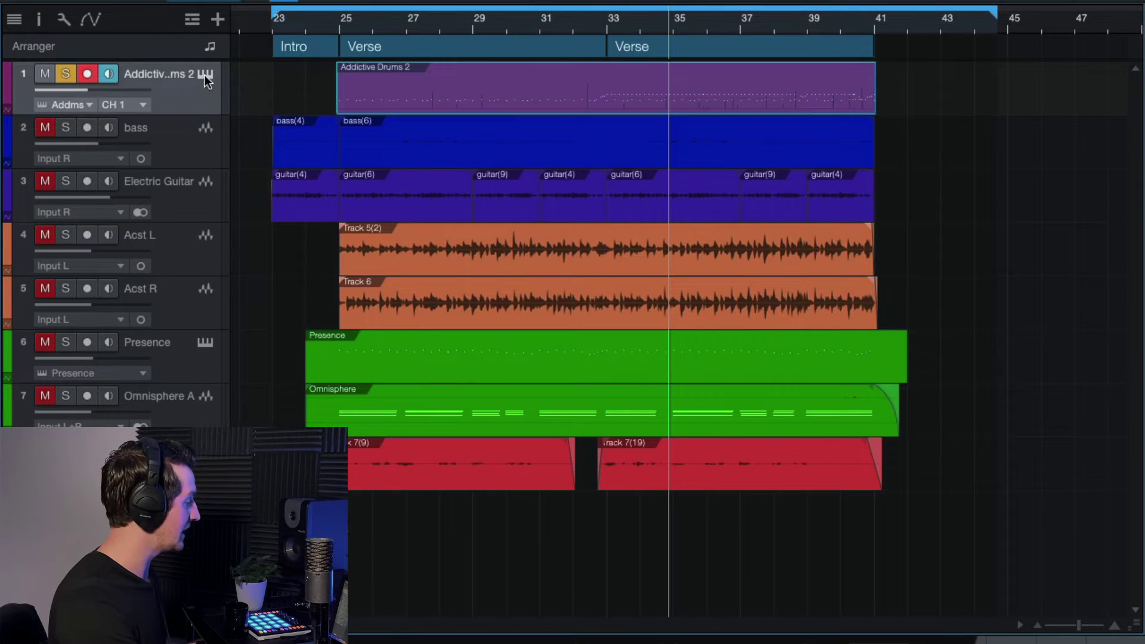
Examine the Addictive Drums 2 instrument with its Dry Room kit and master processing settings.
{"action": "left_click", "coordinate": [205, 75]}
{"action": "left_click_drag", "start_coordinate": [692, 1], "coordinate": [766, 4]}
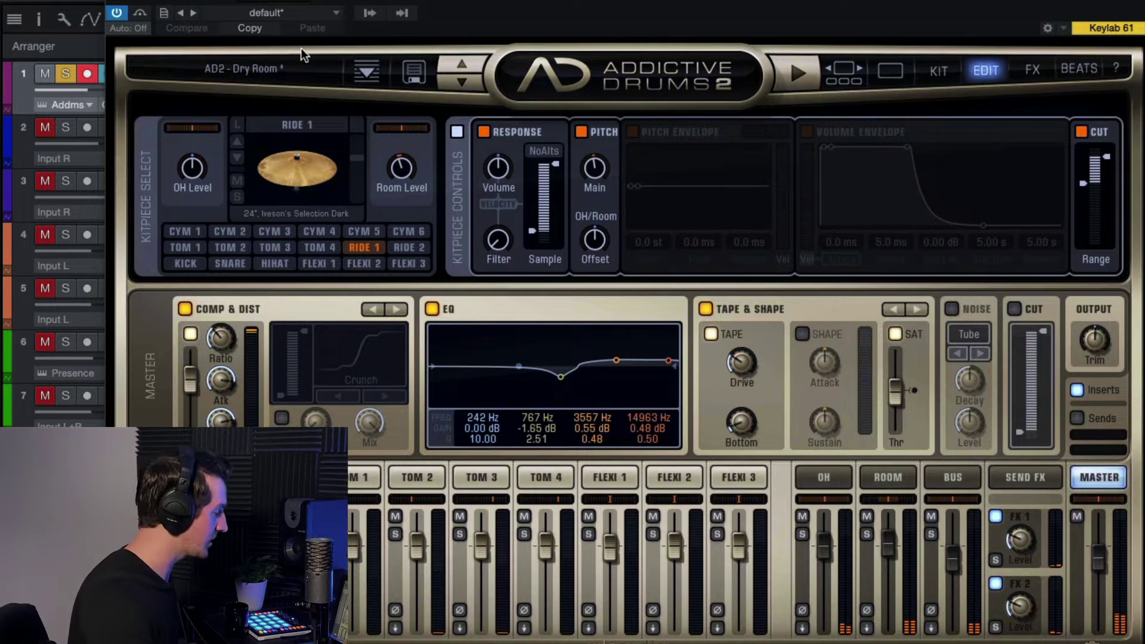
{"action": "mouse_move", "coordinate": [847, 2]}
{"action": "left_mouse_down"}
{"action": "mouse_move", "coordinate": [846, 30]}
{"action": "mouse_move", "coordinate": [849, 2]}
{"action": "left_mouse_up"}
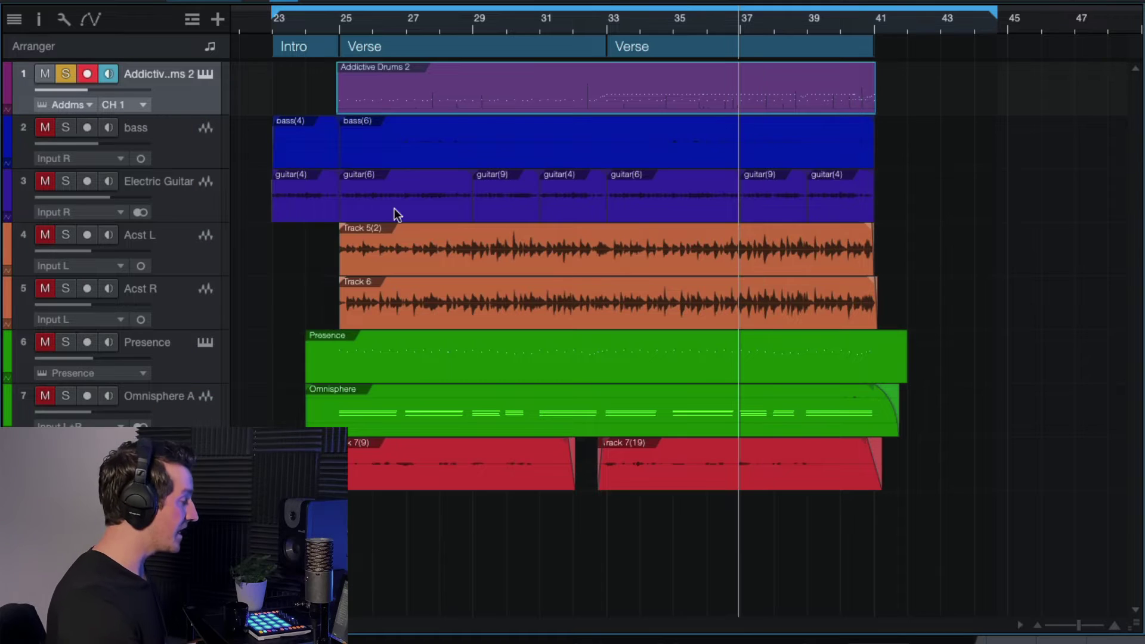
Reactivate RC-20 Retro Color on the drum channel and compare the playing drums with it bypassed and engaged.
{"action": "key", "text": "F3"}
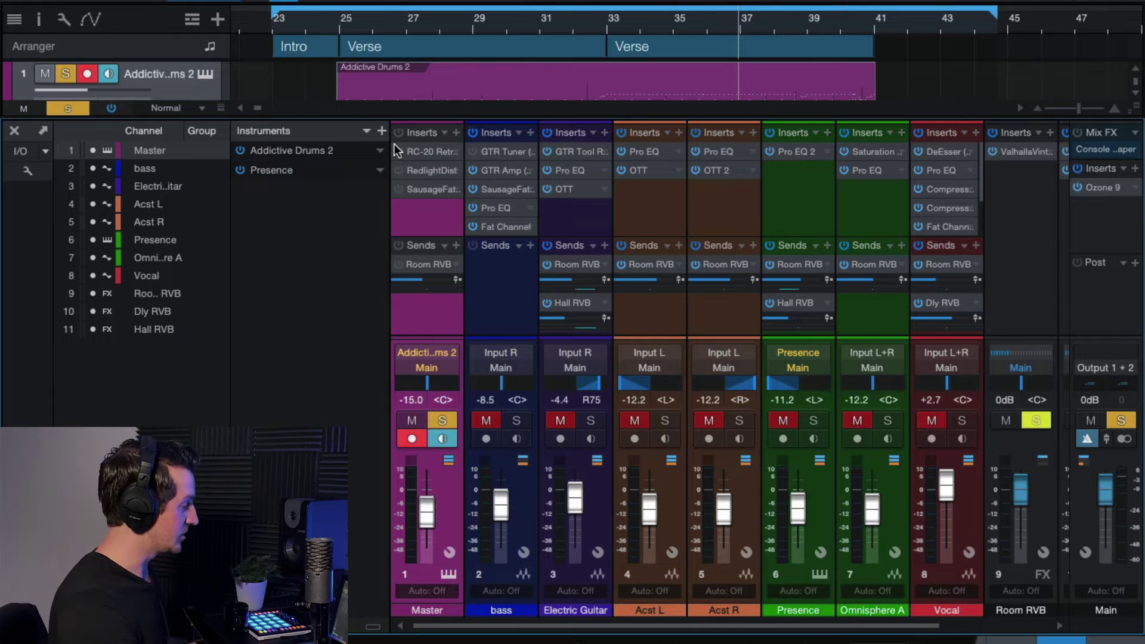
{"action": "double_click", "coordinate": [421, 152]}
{"action": "left_click_drag", "start_coordinate": [628, 11], "coordinate": [892, 11]}
{"action": "key", "text": "space"}
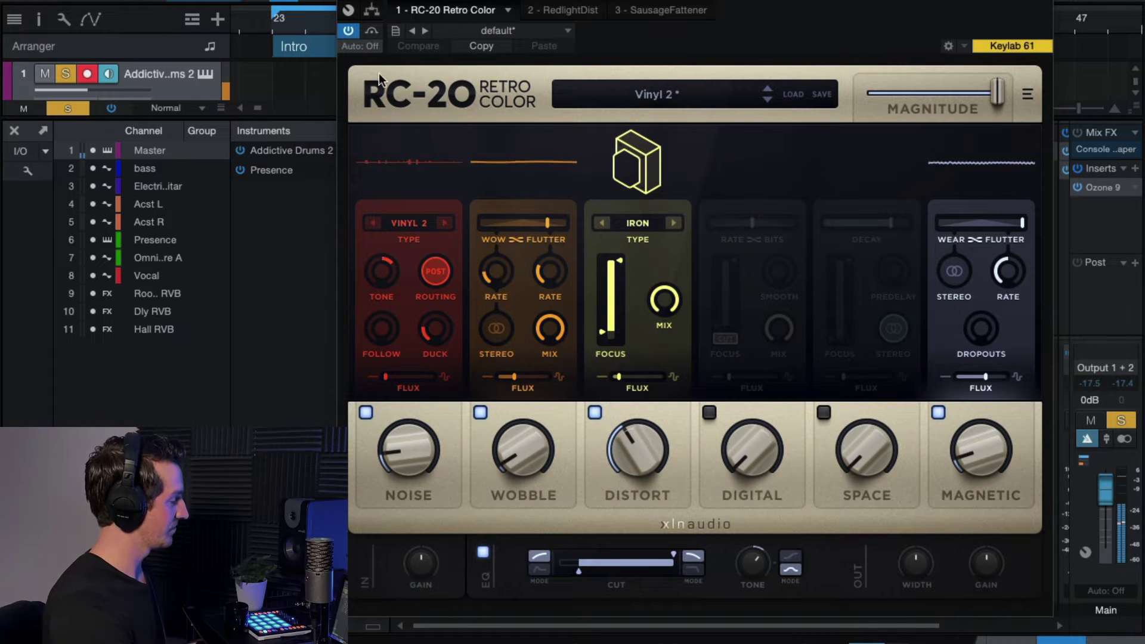
{"action": "left_click", "coordinate": [370, 31]}
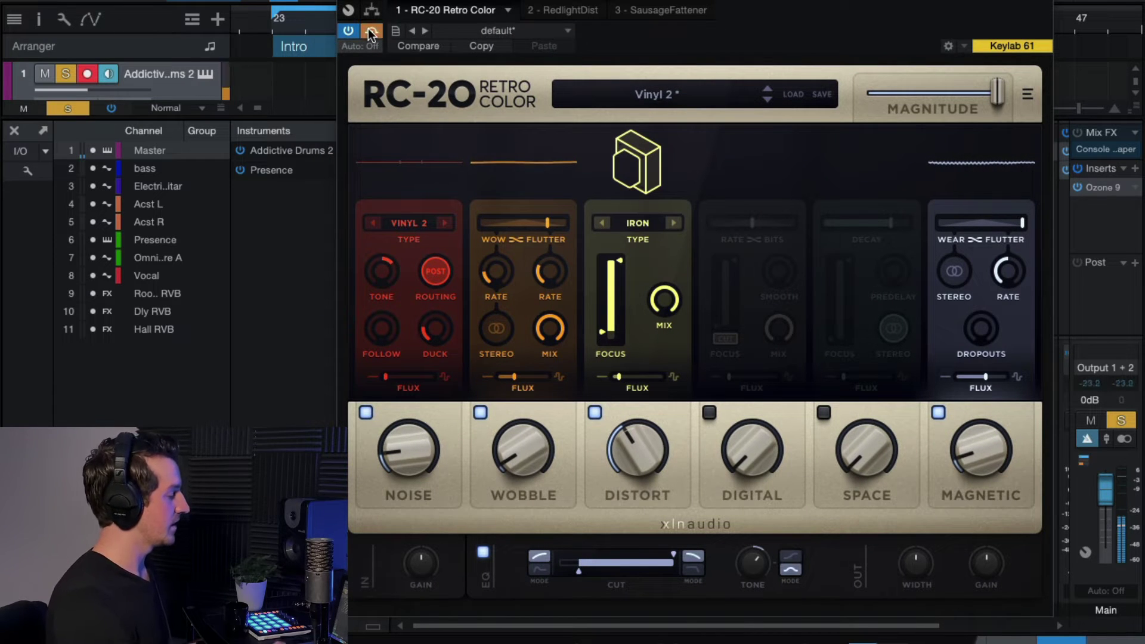
{"action": "left_click", "coordinate": [371, 31]}
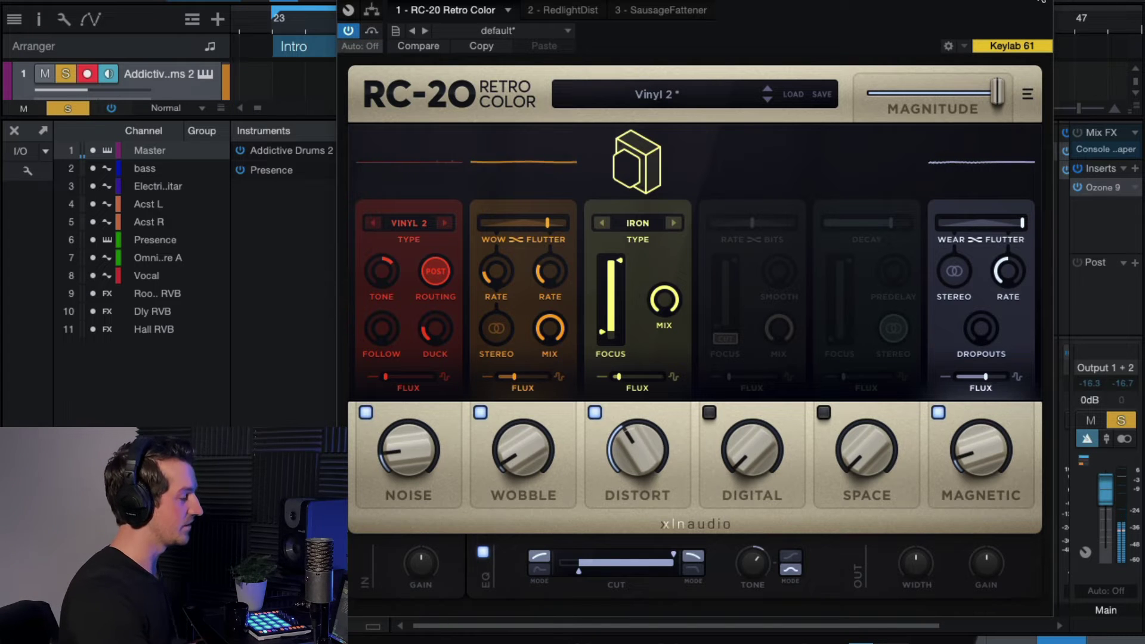
{"action": "left_click", "coordinate": [1072, 3]}
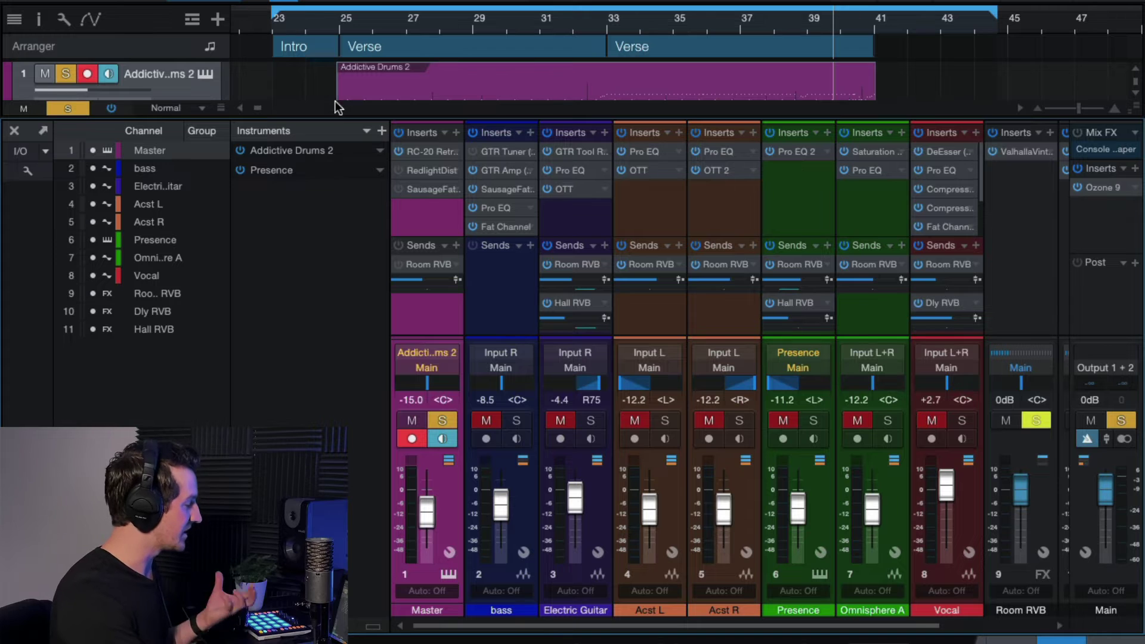
Reactivate RedlightDist on the drum channel and compare the drums with it bypassed and engaged, playing from the first Verse at bar 25.
{"action": "left_click", "coordinate": [337, 21]}
{"action": "key", "text": "space"}
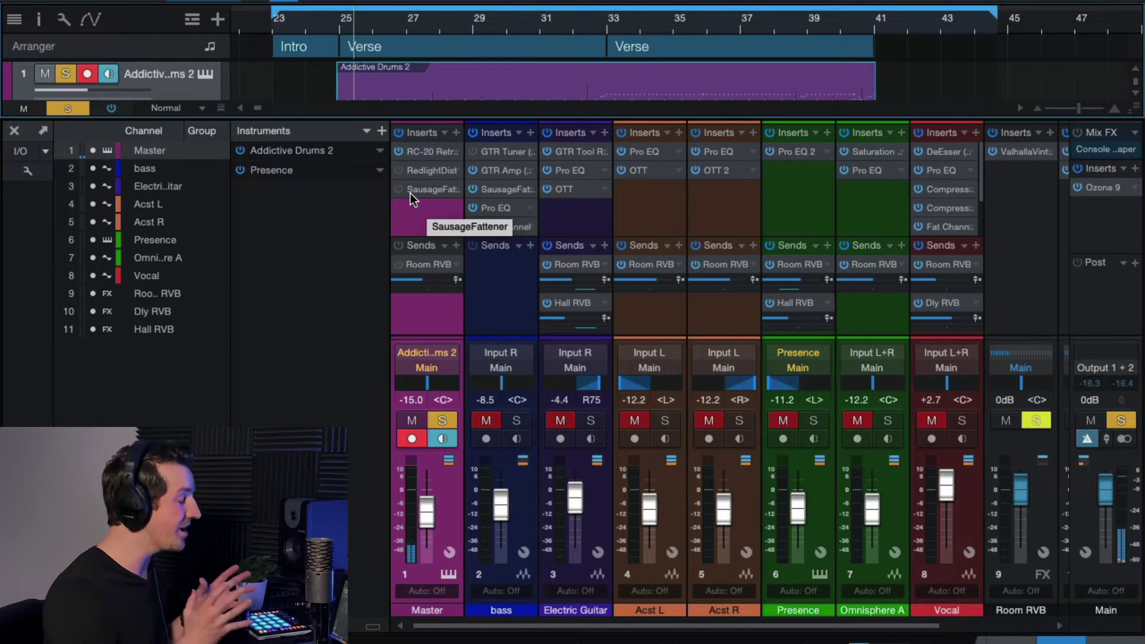
{"action": "left_click", "coordinate": [399, 171]}
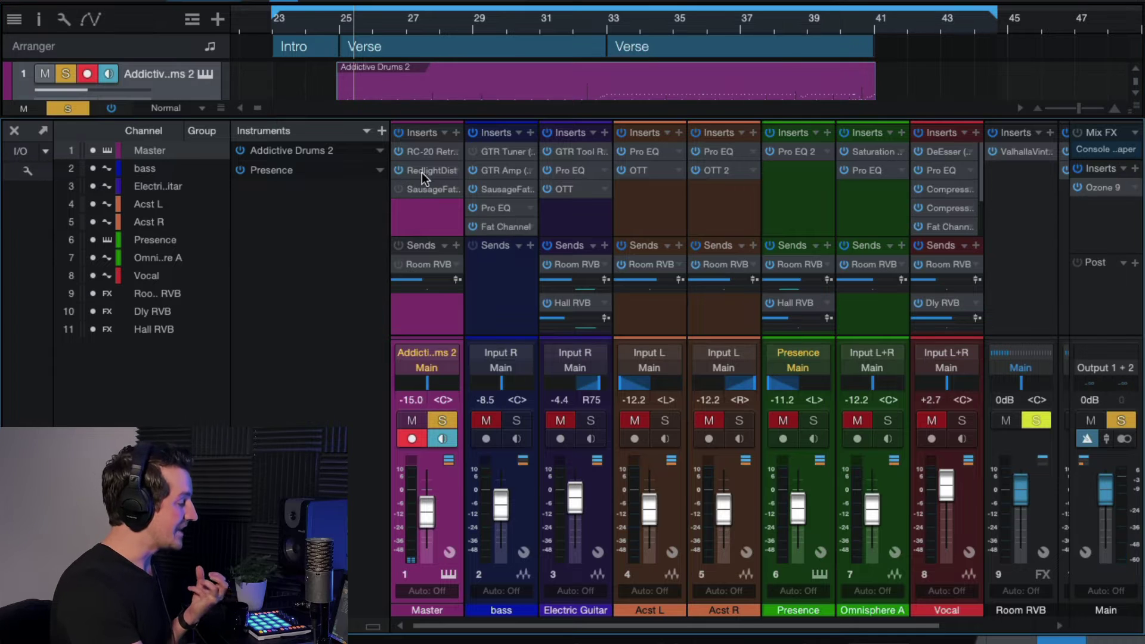
{"action": "double_click", "coordinate": [421, 173]}
{"action": "left_click_drag", "start_coordinate": [645, 67], "coordinate": [802, 64]}
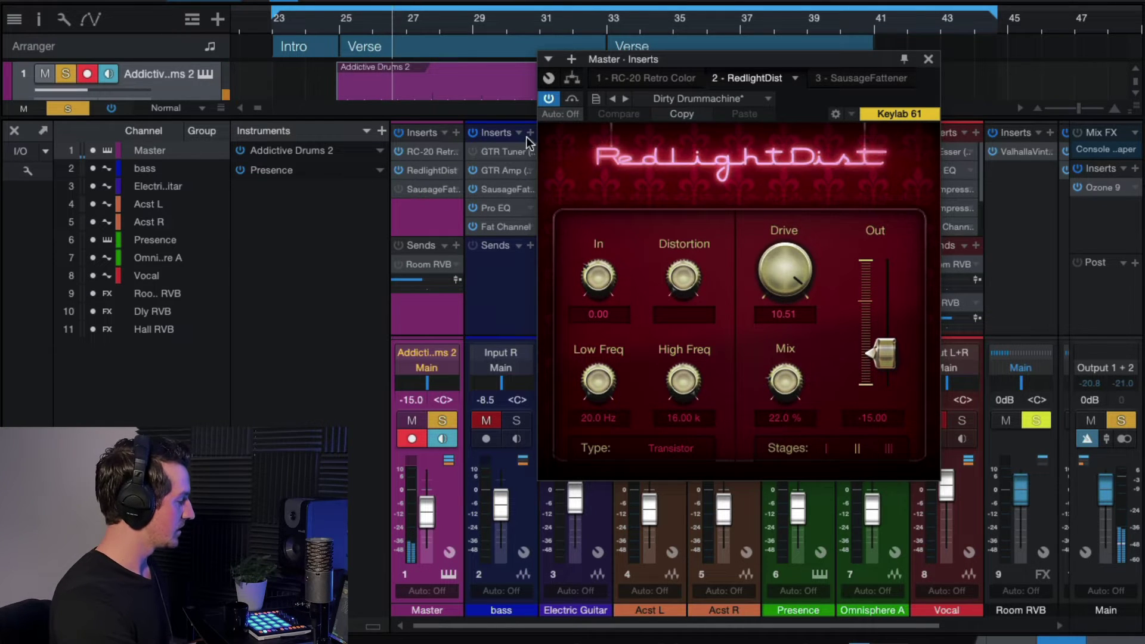
{"action": "left_click", "coordinate": [571, 99]}
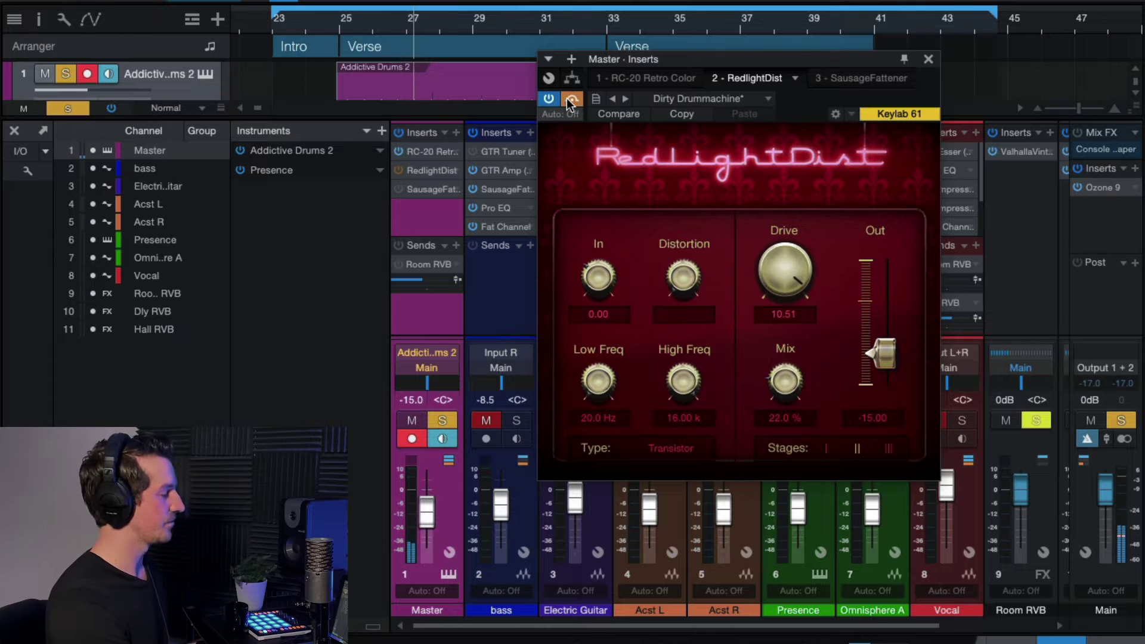
{"action": "left_click", "coordinate": [572, 99]}
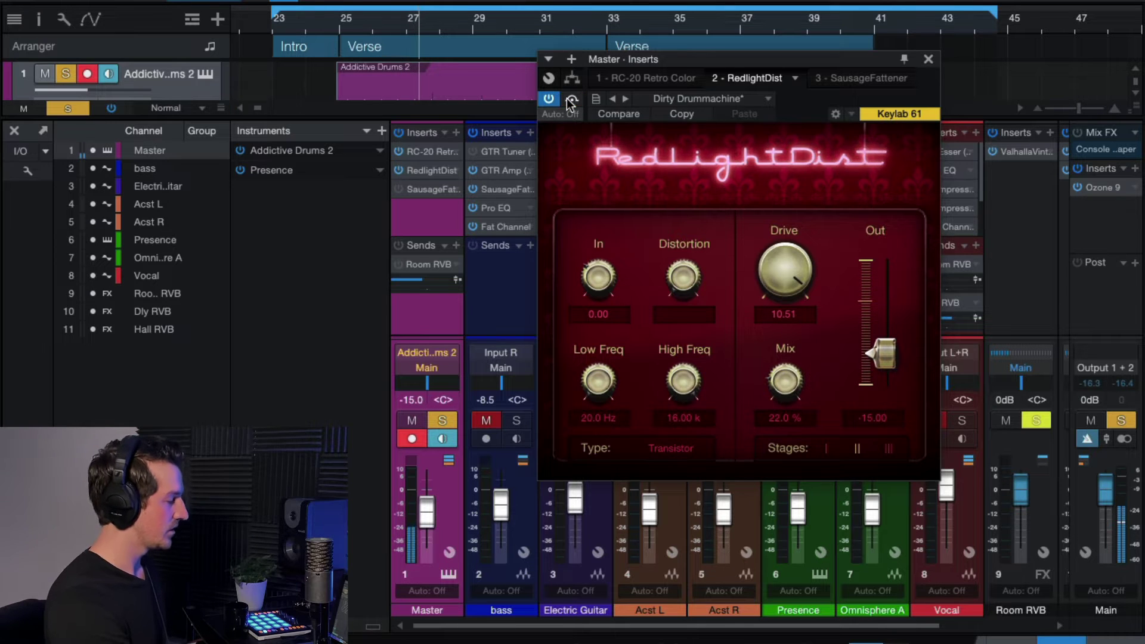
{"action": "left_click", "coordinate": [928, 60]}
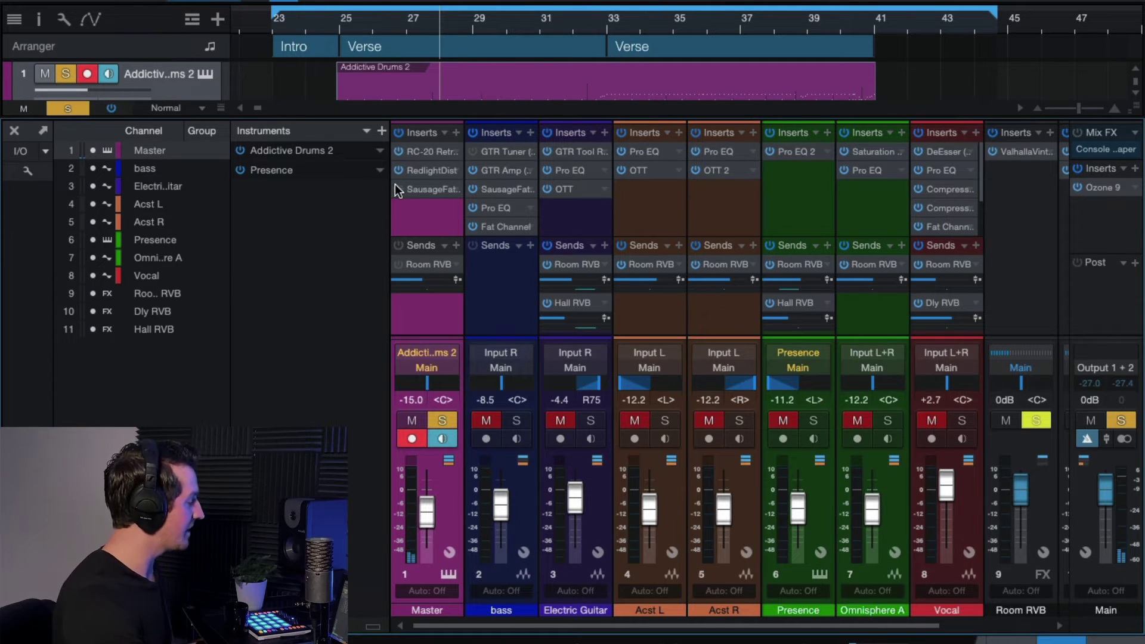
Reactivate SausageFattener on the drum channel and inspect its Fatness and Color settings.
{"action": "left_click", "coordinate": [421, 188]}
{"action": "left_click_drag", "start_coordinate": [641, 18], "coordinate": [863, 25]}
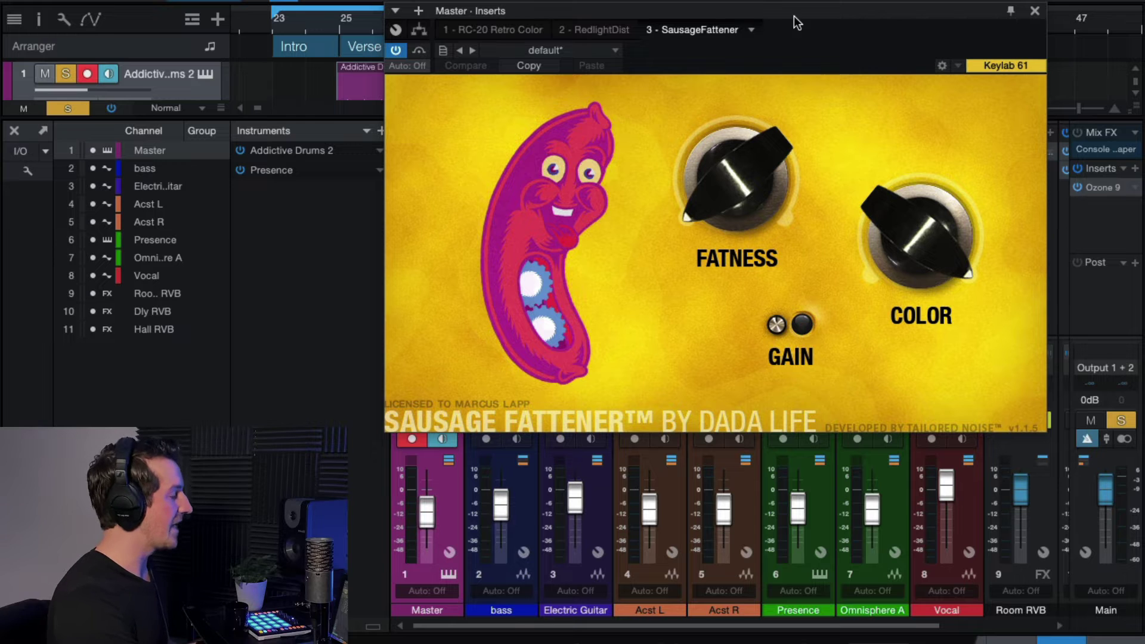
{"action": "left_click_drag", "start_coordinate": [793, 16], "coordinate": [820, 19]}
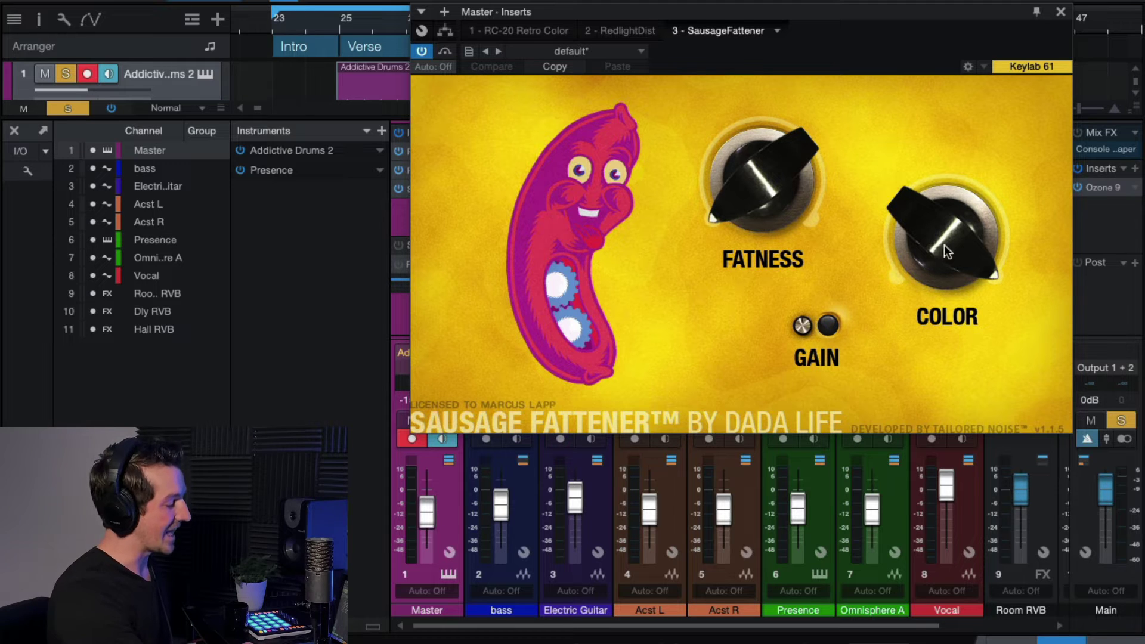
{"action": "left_click_drag", "start_coordinate": [935, 238], "coordinate": [952, 149]}
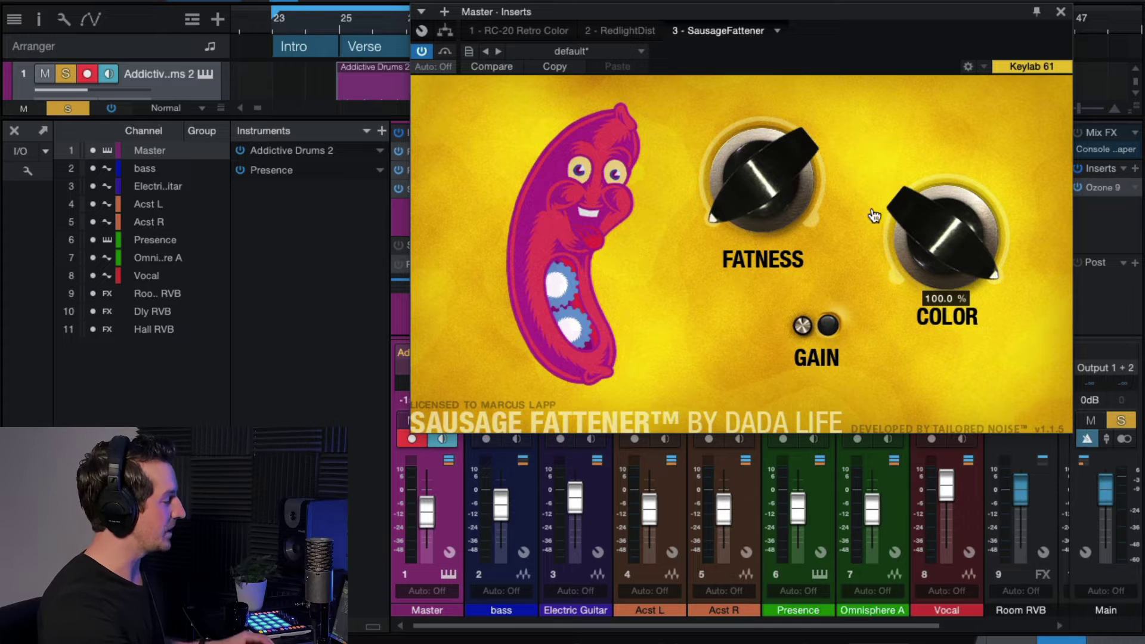
Play the drums and compare them with SausageFattener bypassed and engaged.
{"action": "key", "text": "space"}
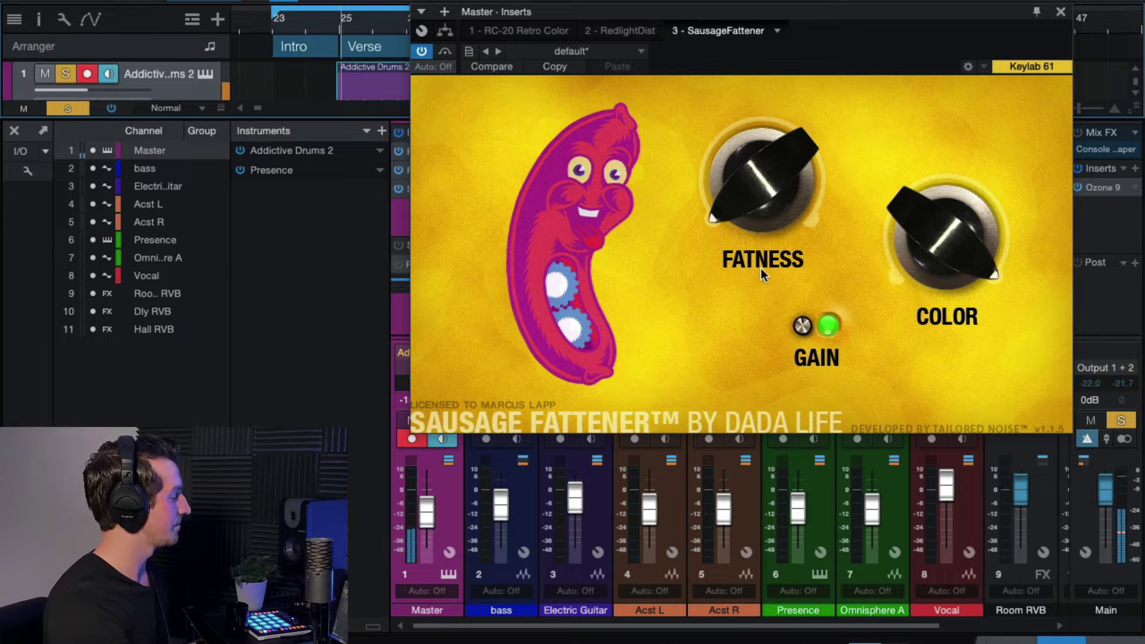
{"action": "left_click", "coordinate": [444, 52]}
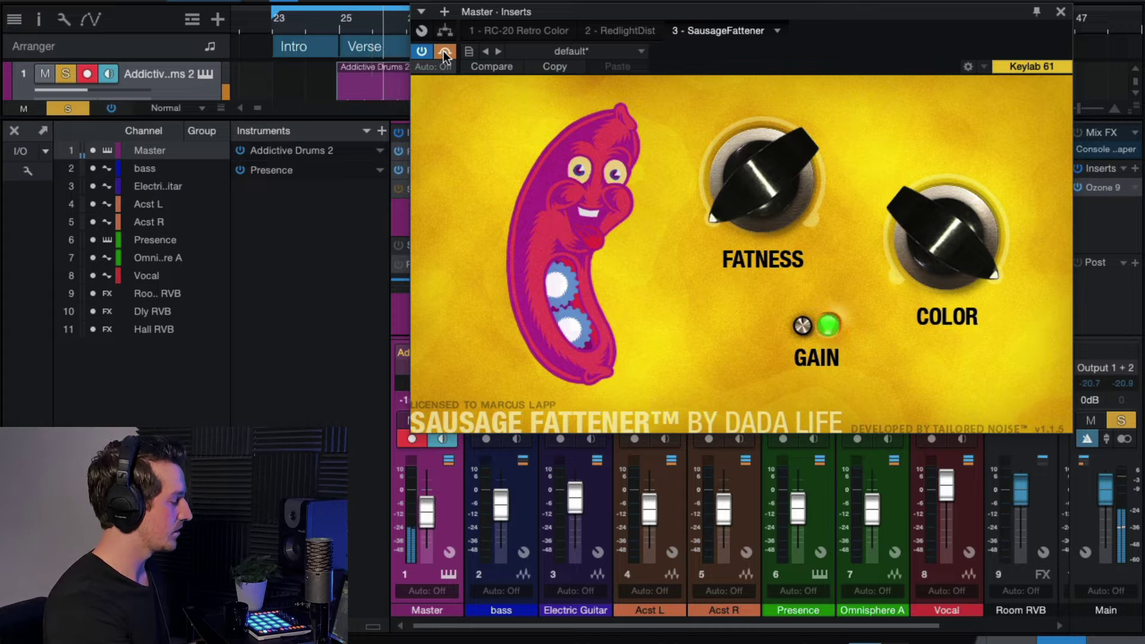
{"action": "left_click", "coordinate": [444, 53]}
{"action": "left_click", "coordinate": [1060, 12]}
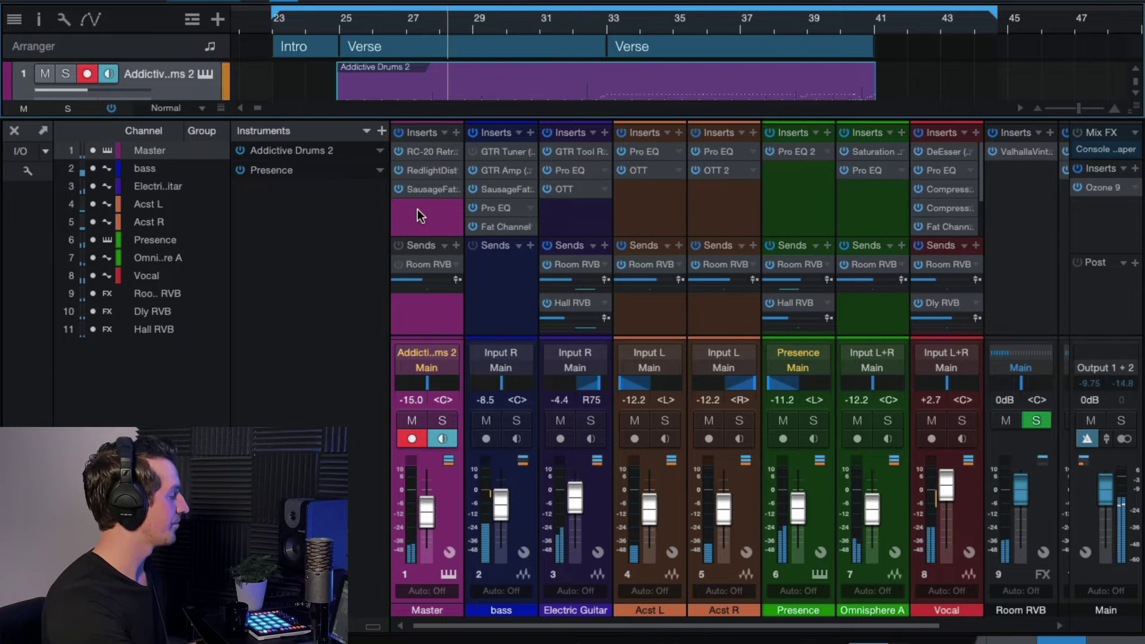
Reactivate the drum channel's sends and inspect the ValhallaVintageVerb settings on the Room RVB channel.
{"action": "left_click", "coordinate": [399, 245]}
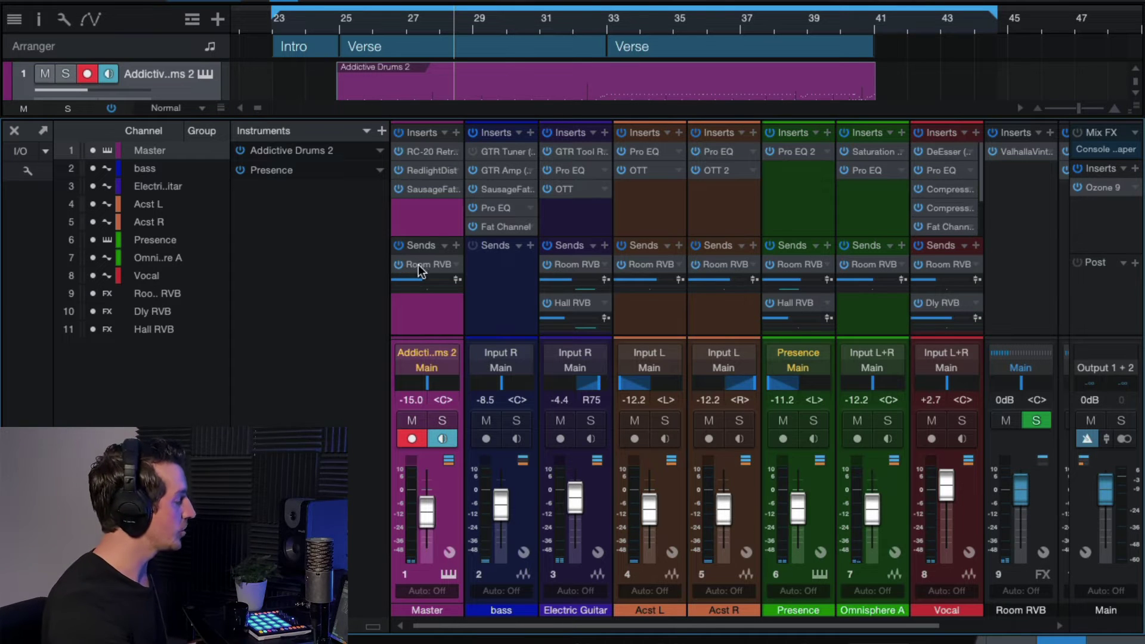
{"action": "scroll", "coordinate": [642, 309], "scroll_direction": "right", "scroll_amount": 3}
{"action": "left_click", "coordinate": [885, 223]}
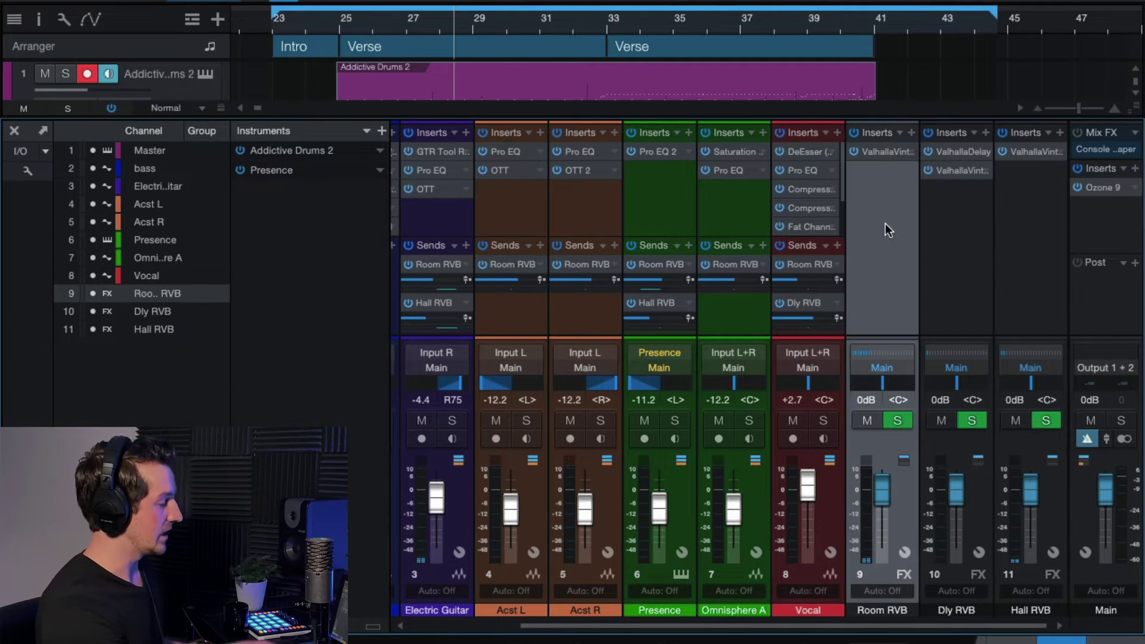
{"action": "left_click", "coordinate": [878, 155]}
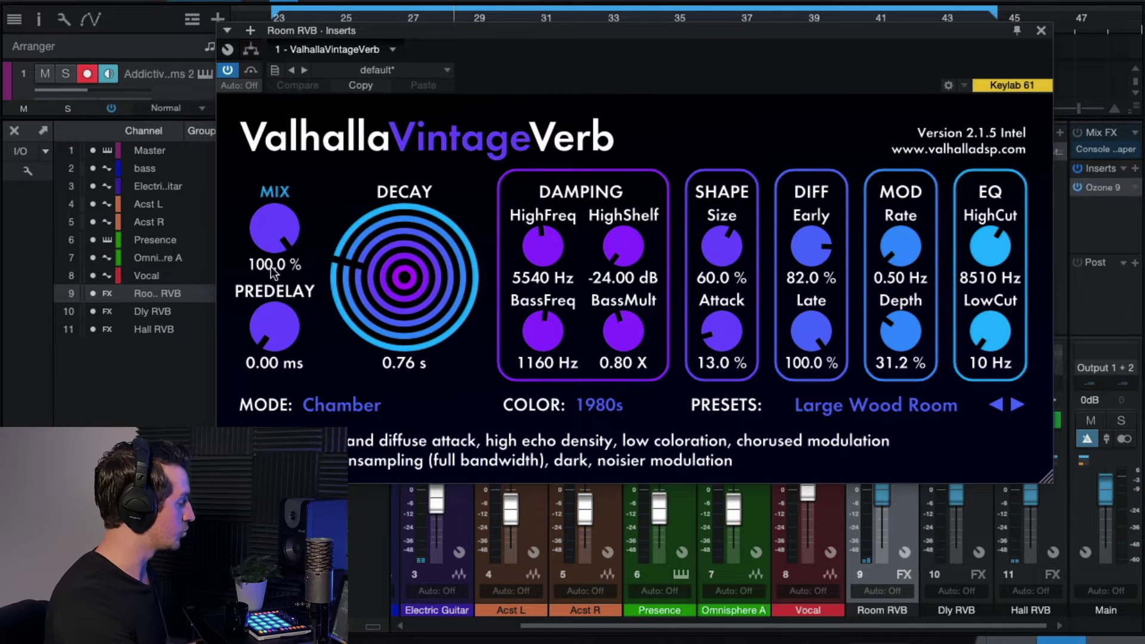
{"action": "left_click", "coordinate": [1039, 31]}
{"action": "scroll", "coordinate": [736, 267], "scroll_direction": "left", "scroll_amount": 3}
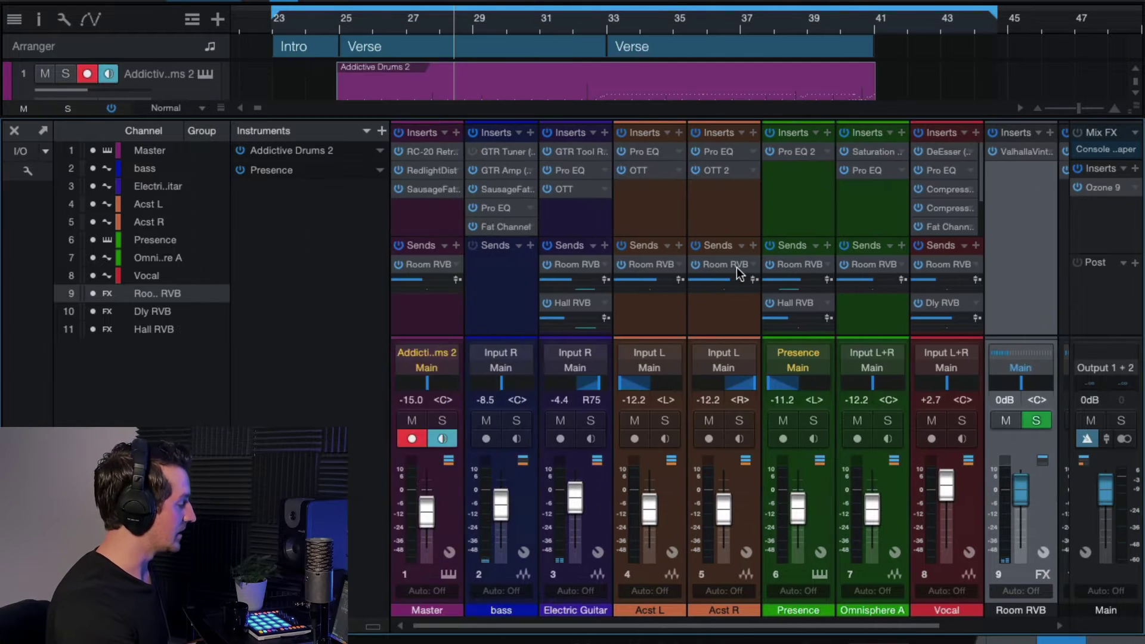
{"action": "left_click", "coordinate": [406, 286]}
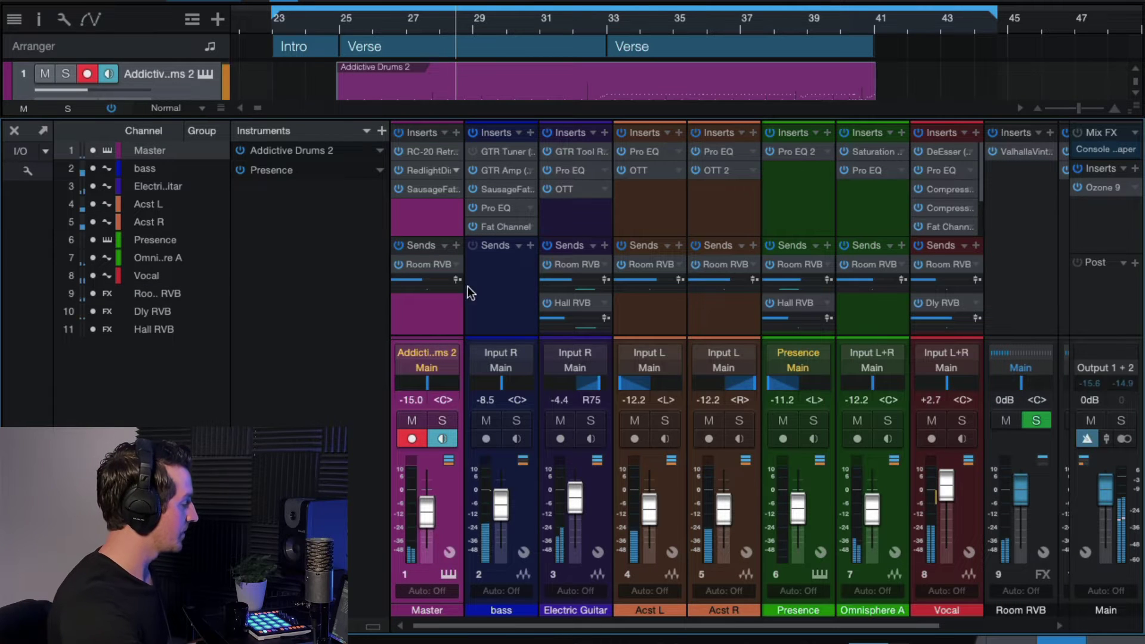
Solo the drums together with the bass and electric guitar, and open the Addictive Drums 2 notes from bar 32.
{"action": "left_click", "coordinate": [442, 421]}
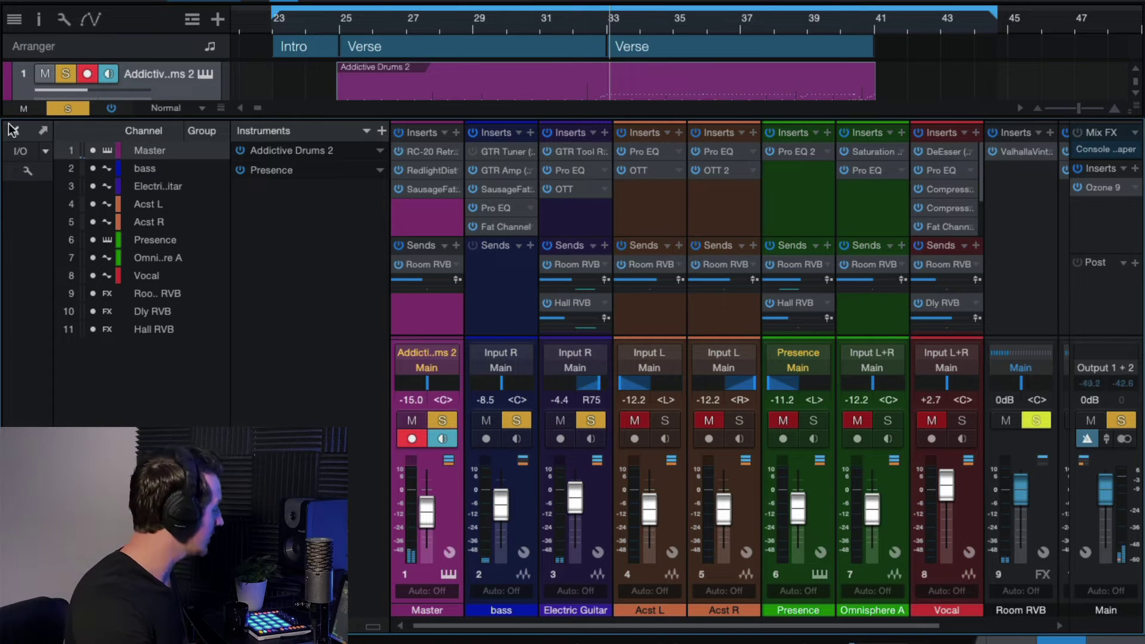
{"action": "key", "text": "F3"}
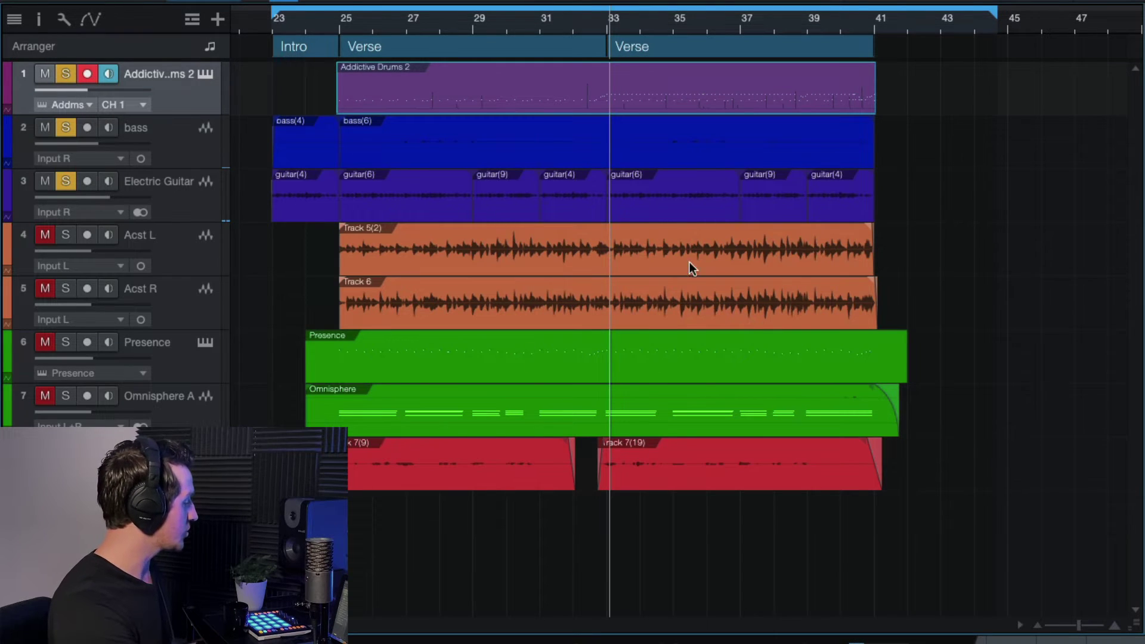
{"action": "key", "text": "e"}
{"action": "key", "text": "e"}
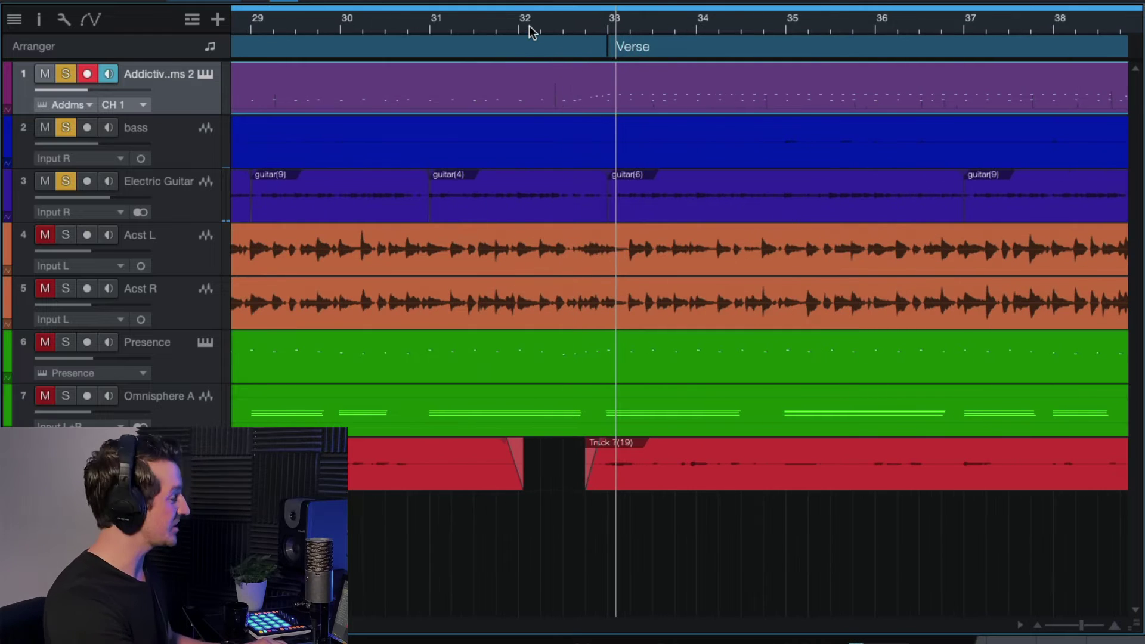
{"action": "left_click", "coordinate": [528, 26]}
{"action": "double_click", "coordinate": [546, 90]}
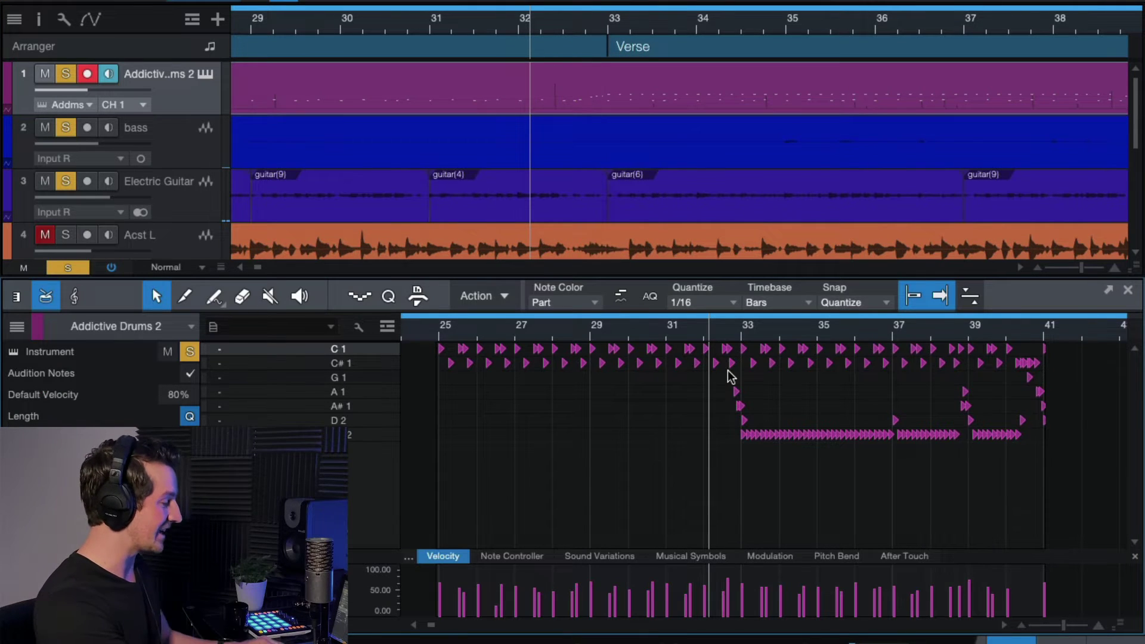
Examine the drum fill notes leading into bar 33, with the playhead placed just before the fill.
{"action": "key", "text": "e"}
{"action": "key", "text": "e"}
{"action": "key", "text": "e"}
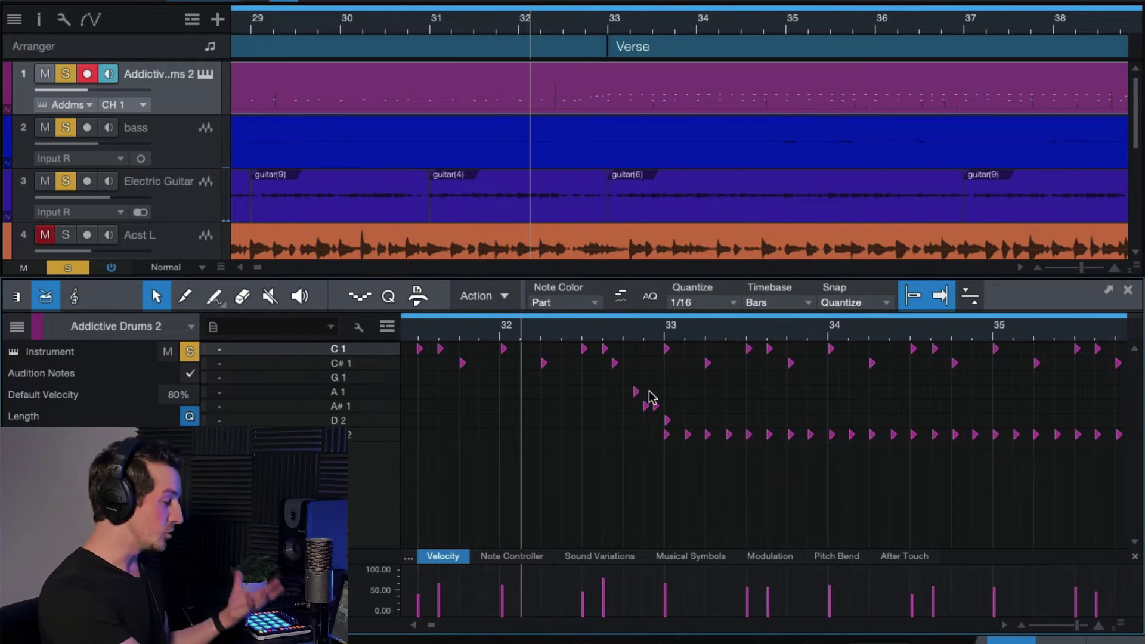
{"action": "key", "text": "e"}
{"action": "key", "text": "e"}
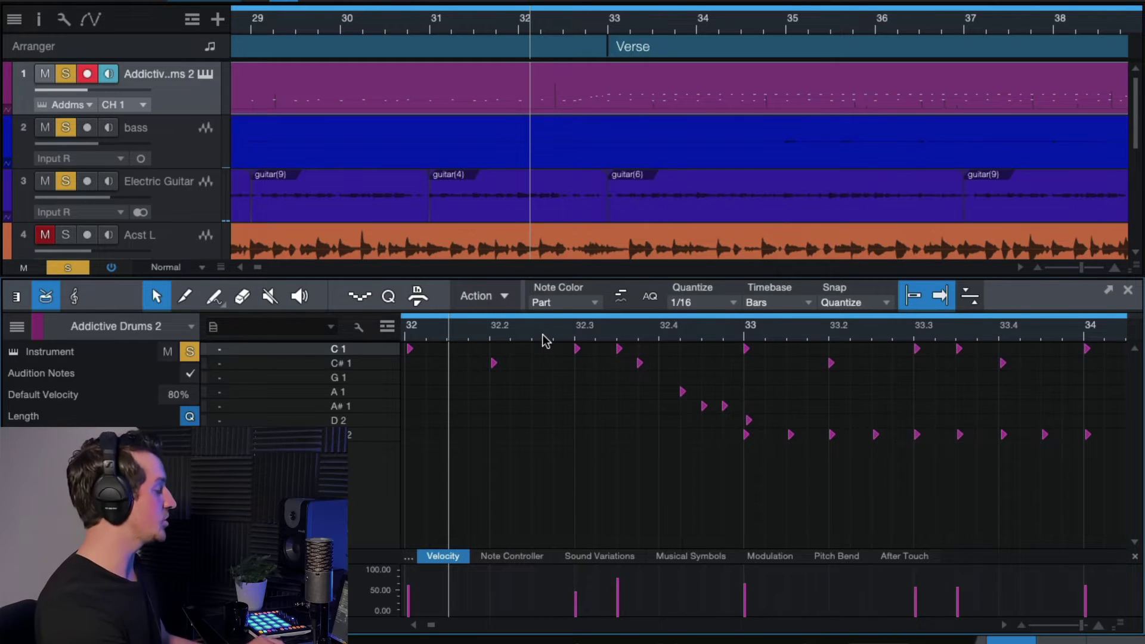
{"action": "left_click", "coordinate": [543, 336]}
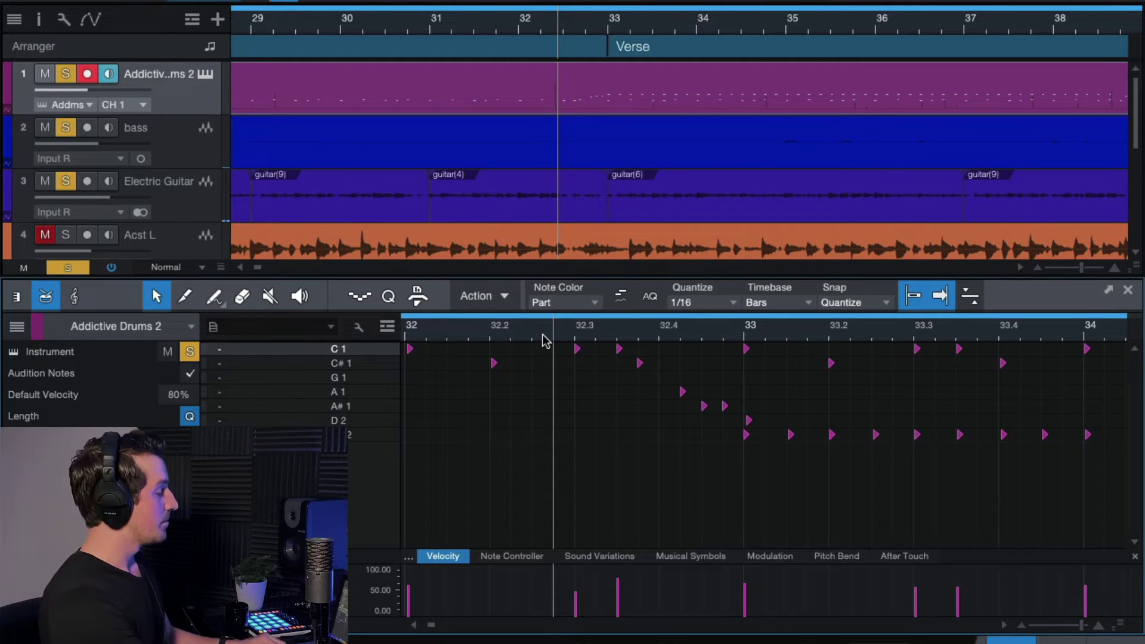
Play through the fill into the second Verse and examine the drum pattern from bar 33 to bar 40.
{"action": "key", "text": "w"}
{"action": "key", "text": "w"}
{"action": "key", "text": "w"}
{"action": "key", "text": "w"}
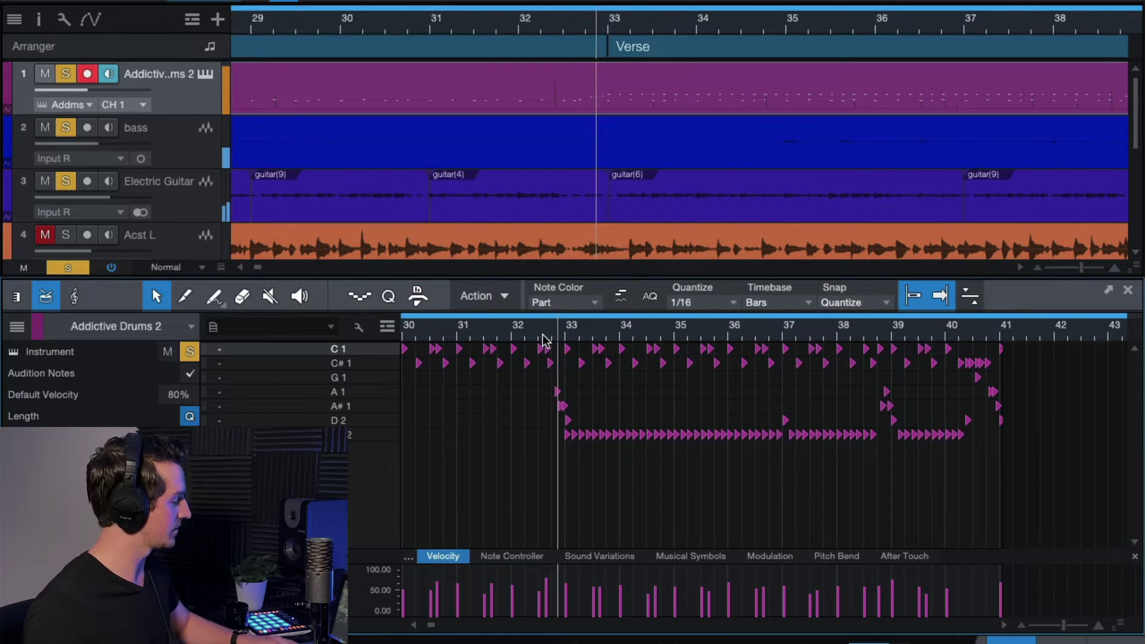
{"action": "scroll", "coordinate": [660, 392], "scroll_direction": "right", "scroll_amount": 1}
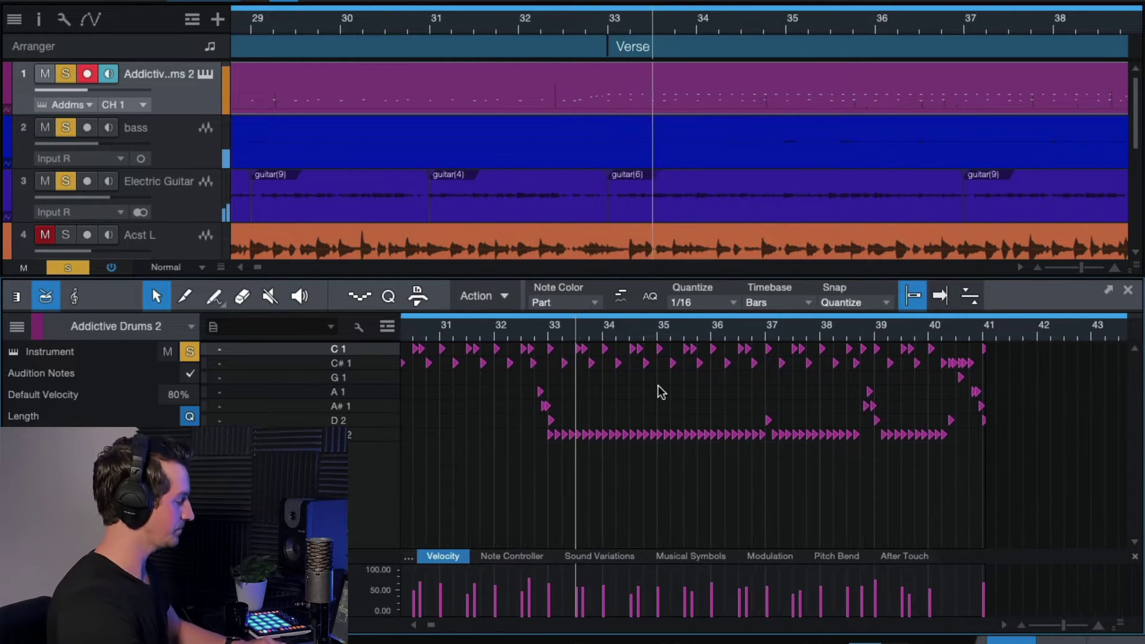
{"action": "key", "text": "e"}
{"action": "key", "text": "e"}
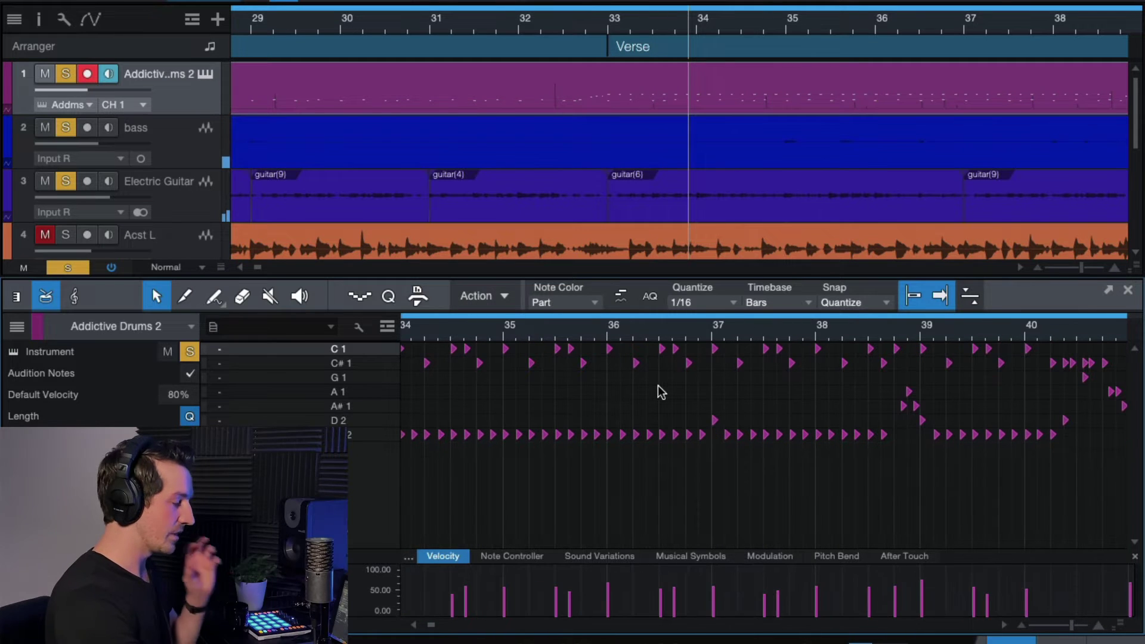
Examine closely how the drum notes around 33.3 and 33.4 sit against the grid lines.
{"action": "scroll", "coordinate": [660, 392], "scroll_direction": "left", "scroll_amount": 5}
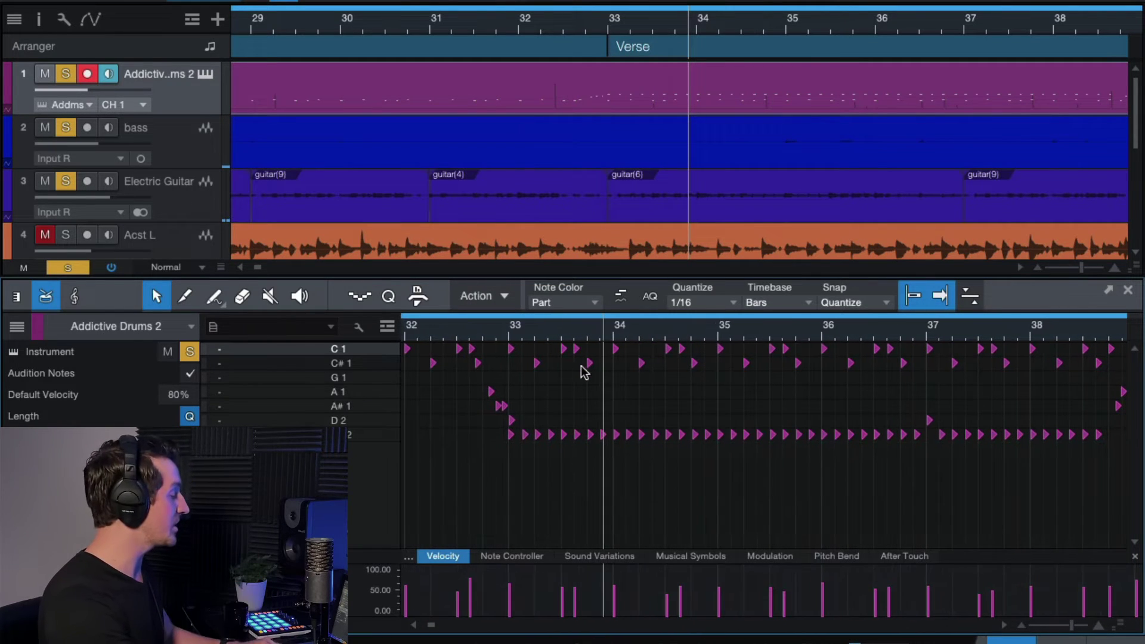
{"action": "key", "text": "e"}
{"action": "key", "text": "e"}
{"action": "key", "text": "e"}
{"action": "key", "text": "e"}
{"action": "key", "text": "e"}
{"action": "key", "text": "e"}
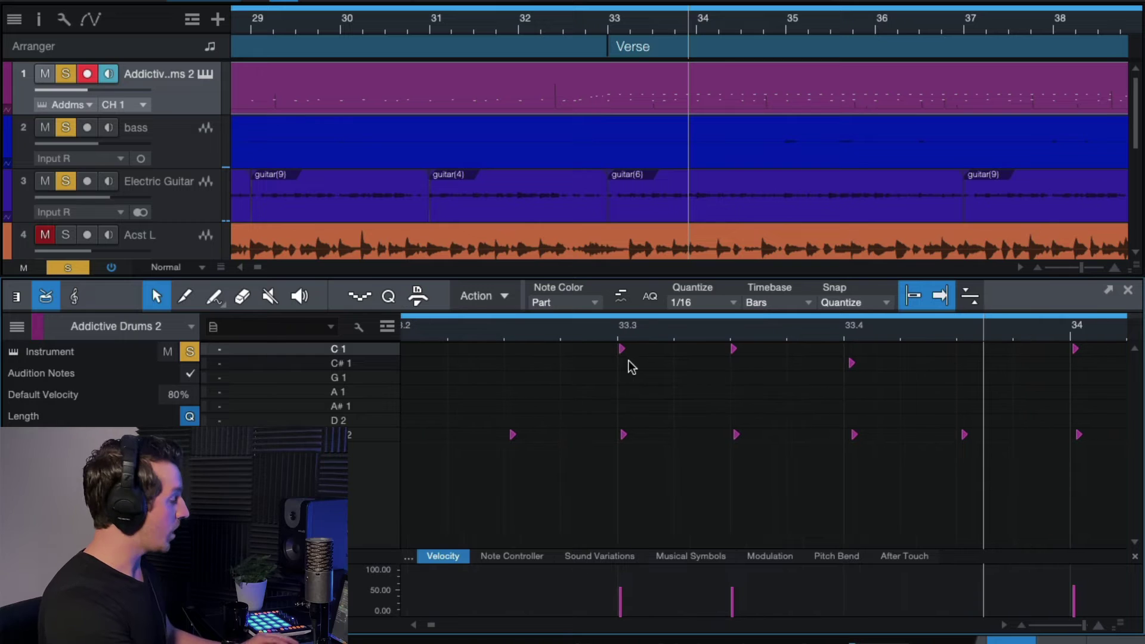
{"action": "key", "text": "e"}
{"action": "key", "text": "e"}
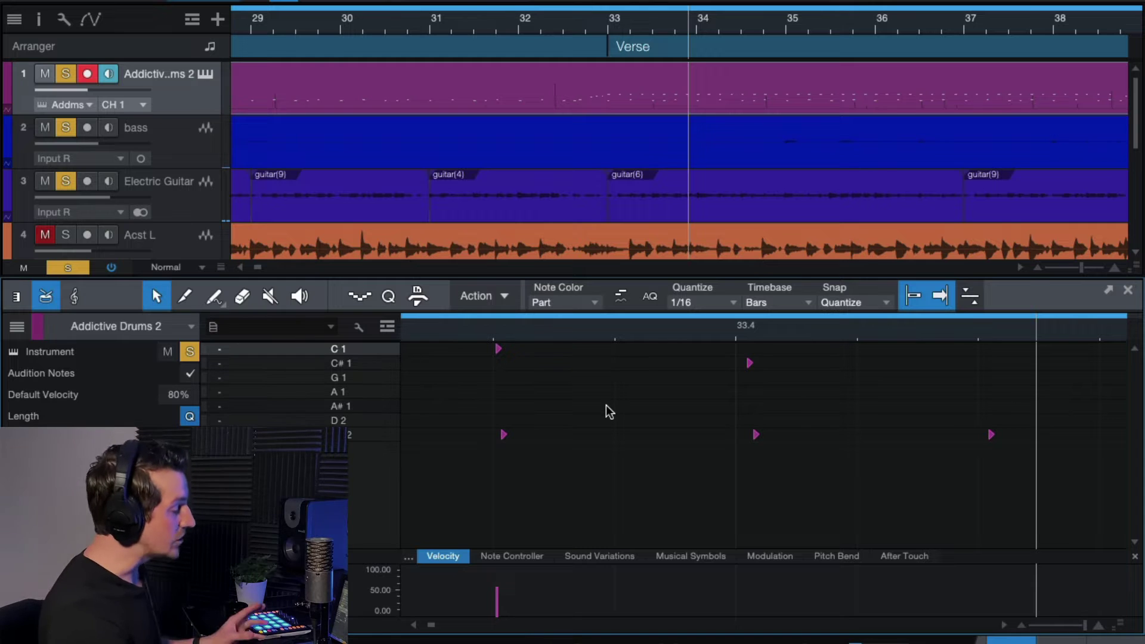
{"action": "key", "text": "e"}
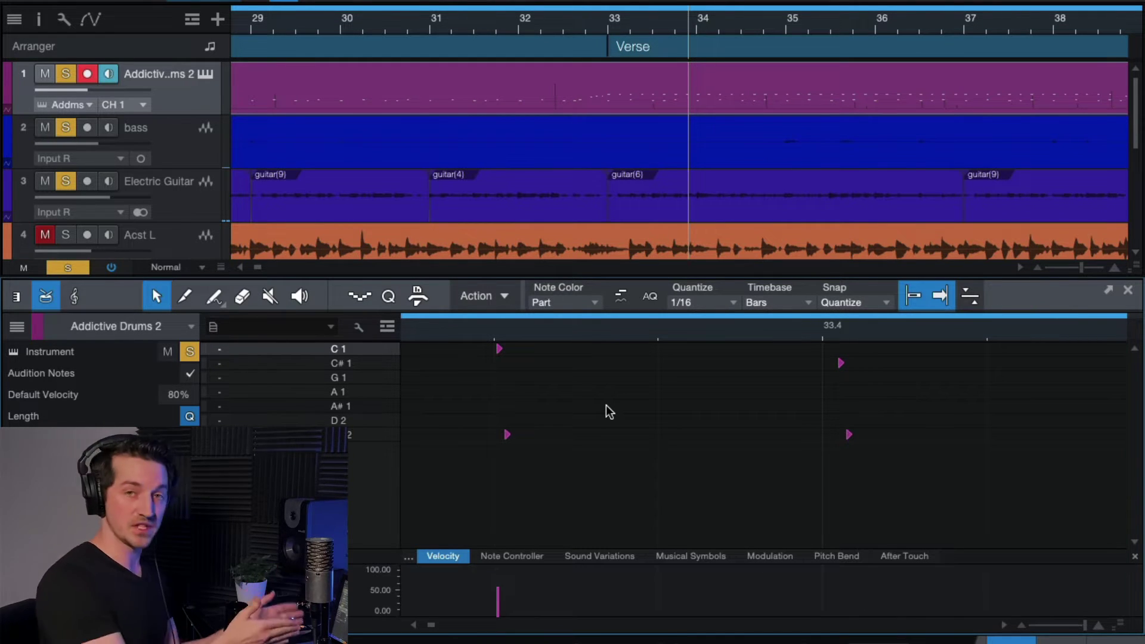
Compare the C 1 and C# 1 hits with the repeated eighth notes for timing offsets between 33.3 and bar 34.
{"action": "key", "text": "w"}
{"action": "key", "text": "w"}
{"action": "key", "text": "w"}
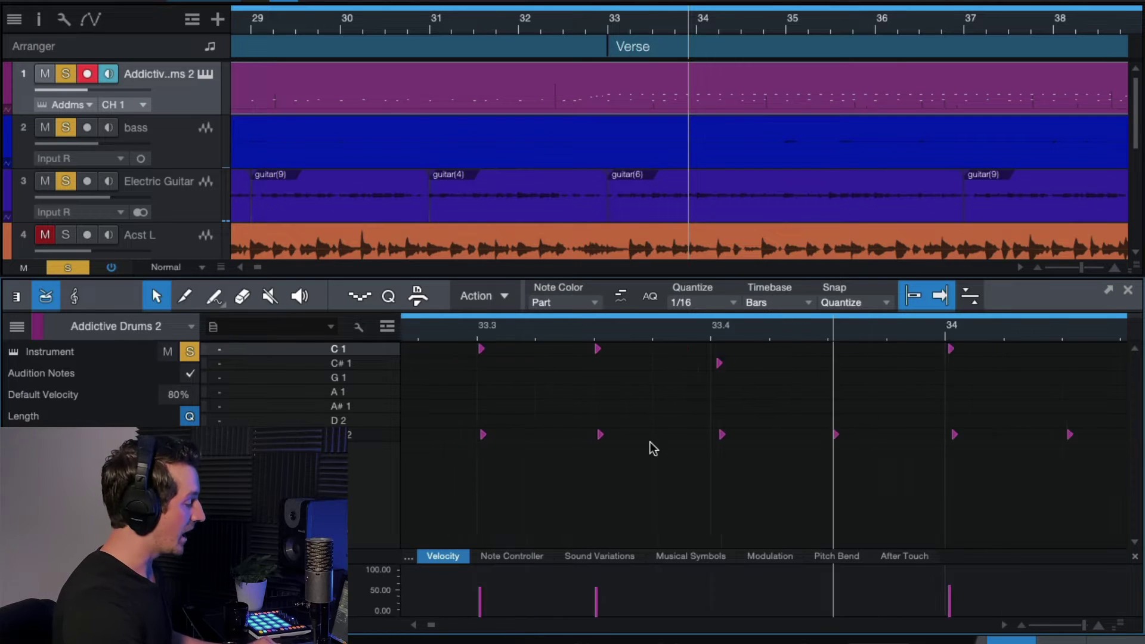
{"action": "key", "text": "e"}
{"action": "key", "text": "e"}
{"action": "key", "text": "e"}
{"action": "key", "text": "e"}
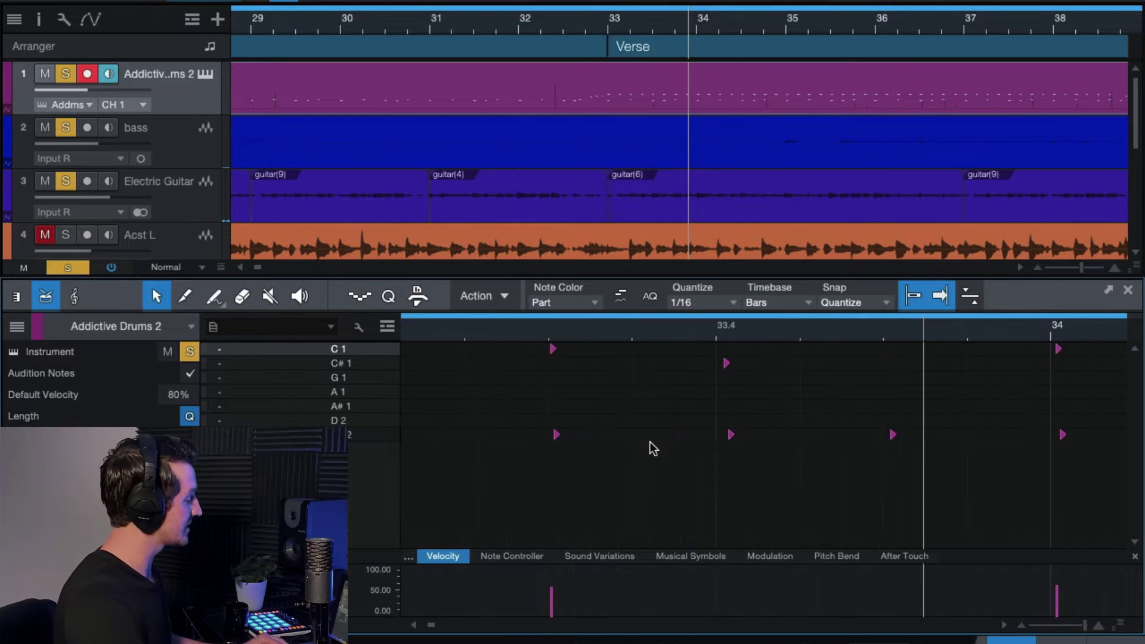
{"action": "scroll", "coordinate": [624, 441], "scroll_direction": "right", "scroll_amount": 4}
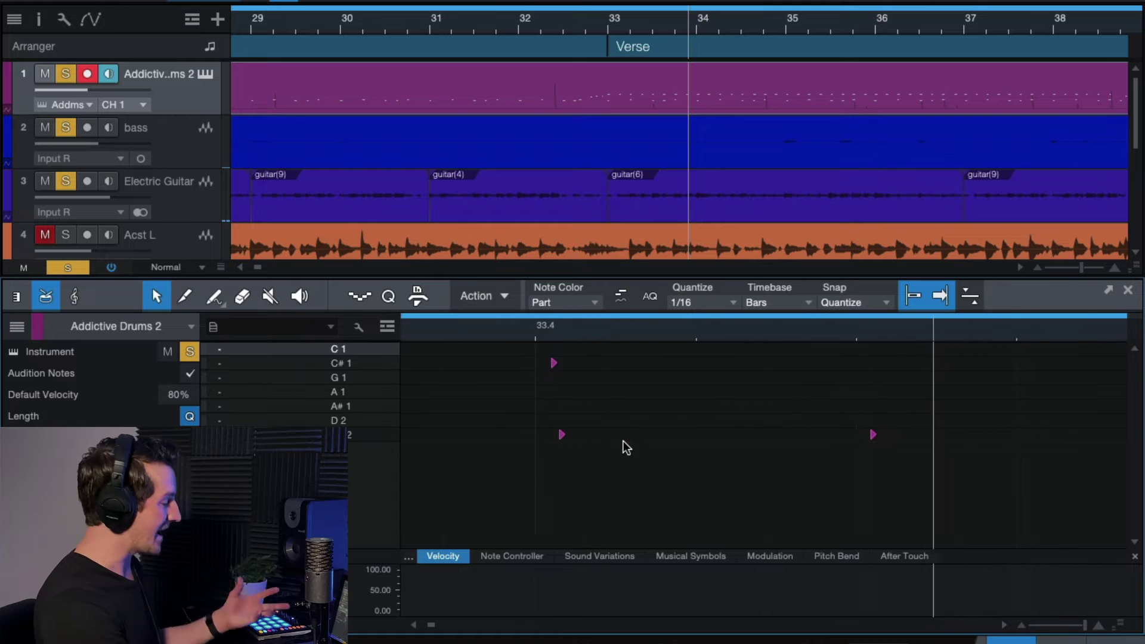
{"action": "key", "text": "w"}
{"action": "key", "text": "w"}
{"action": "key", "text": "w"}
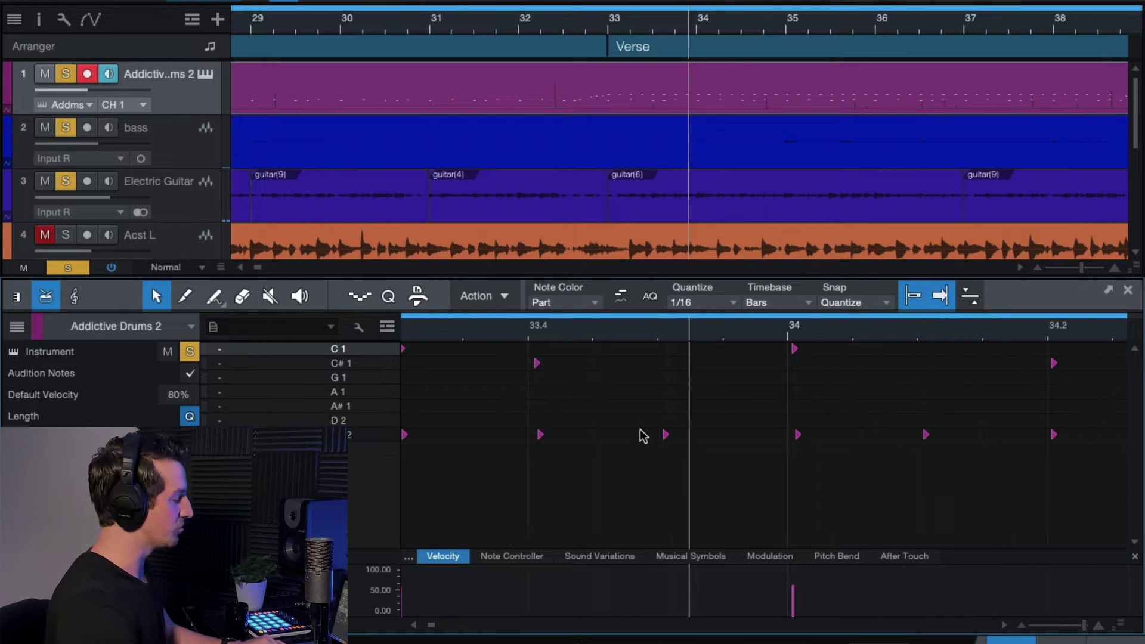
Play through the drum pattern from bar 34 to bar 37 and examine closely the note timing between 37.2 and 37.3.
{"action": "key", "text": "w"}
{"action": "key", "text": "w"}
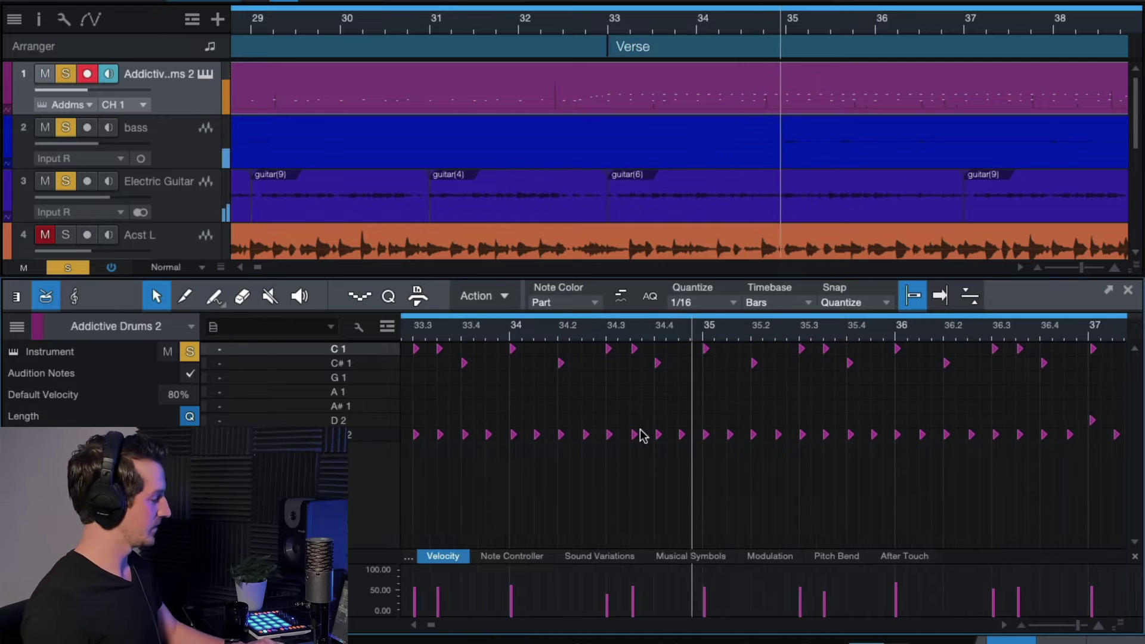
{"action": "scroll", "coordinate": [643, 435], "scroll_direction": "right", "scroll_amount": 5}
{"action": "scroll", "coordinate": [643, 435], "scroll_direction": "right", "scroll_amount": 1}
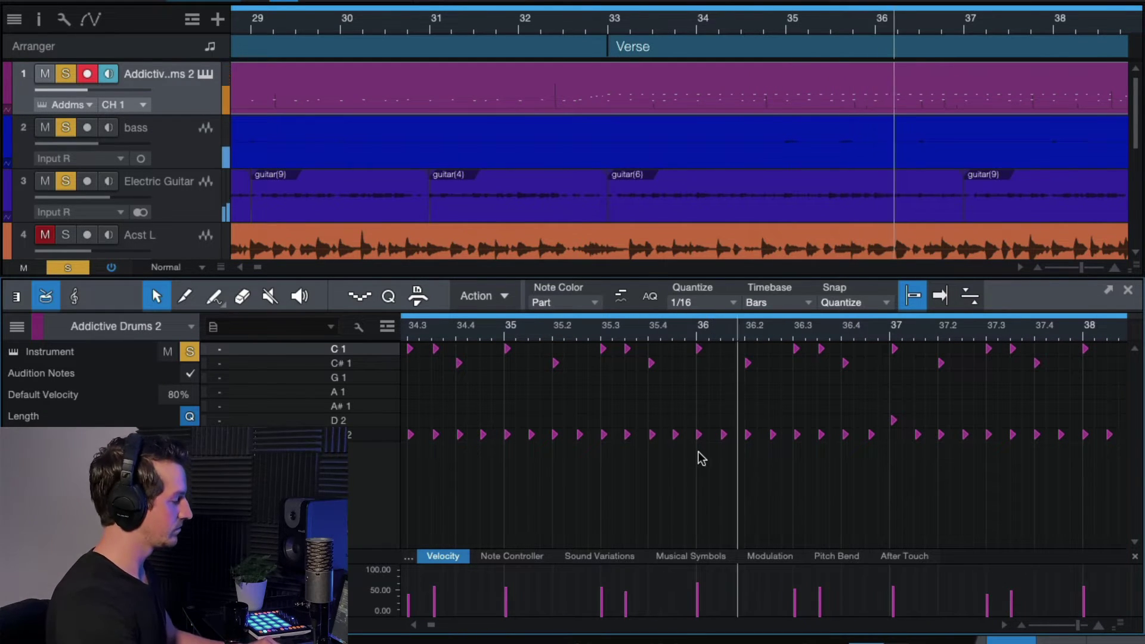
{"action": "key", "text": "e"}
{"action": "key", "text": "e"}
{"action": "key", "text": "e"}
{"action": "key", "text": "f"}
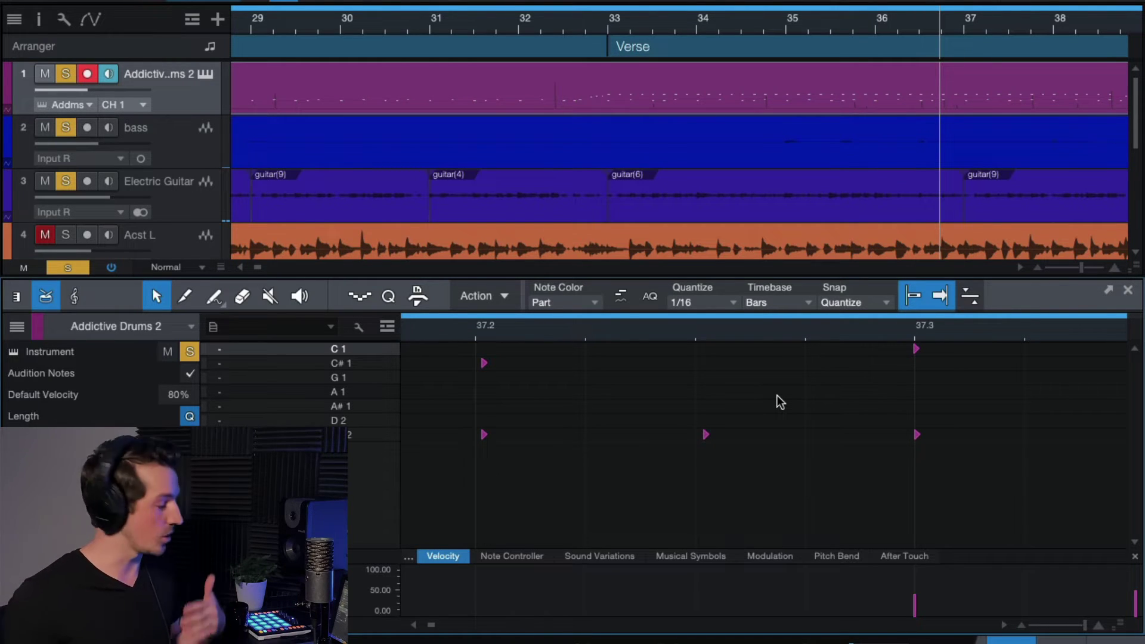
Close the drum editor, open the mixer, and look through the inserts on the Vocal channel.
{"action": "left_click", "coordinate": [1127, 291]}
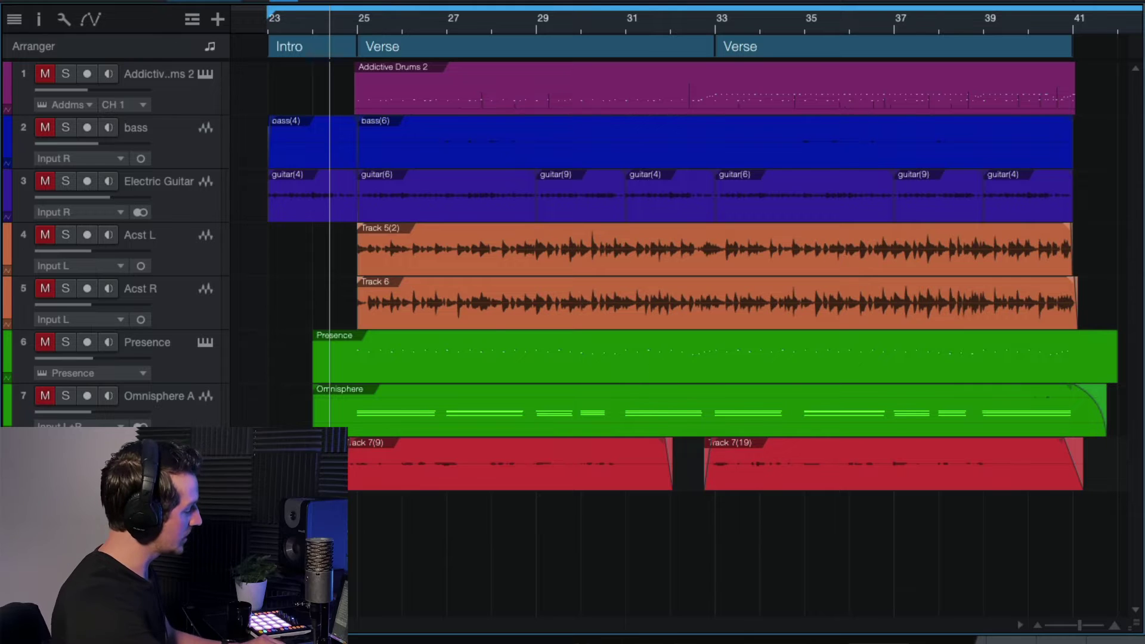
{"action": "key", "text": "e"}
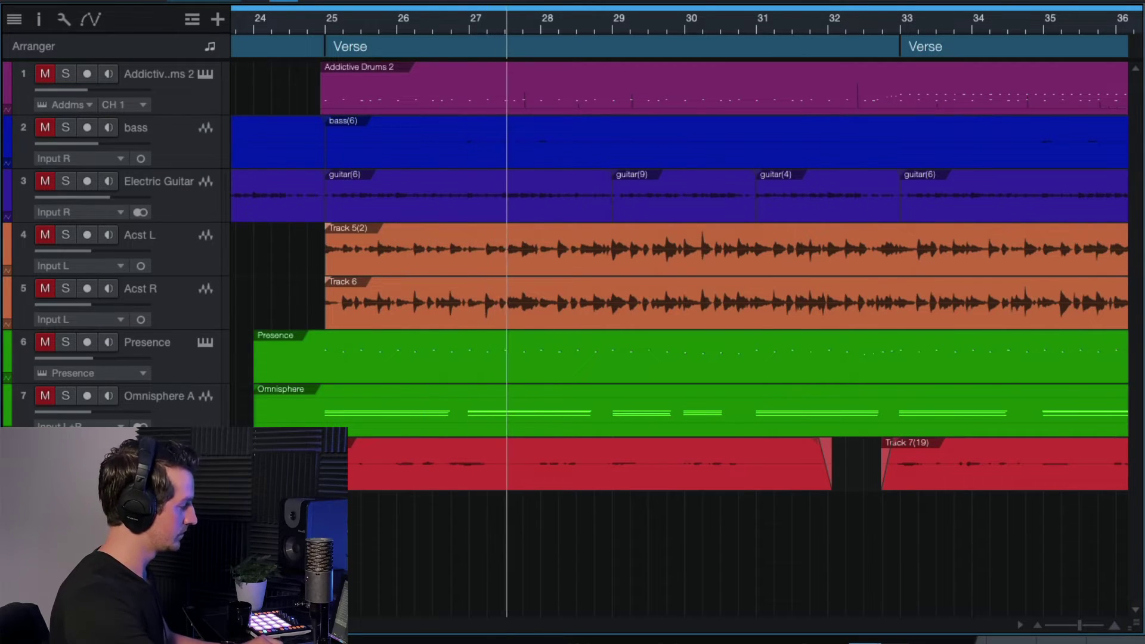
{"action": "key", "text": "F3"}
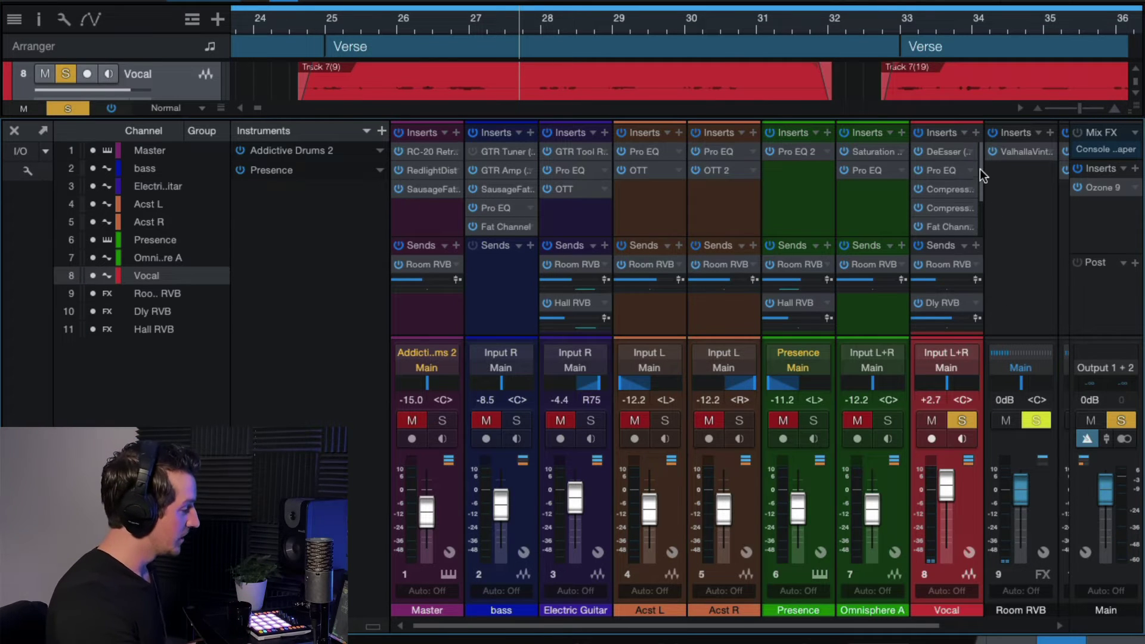
{"action": "left_click_drag", "start_coordinate": [979, 169], "coordinate": [979, 213]}
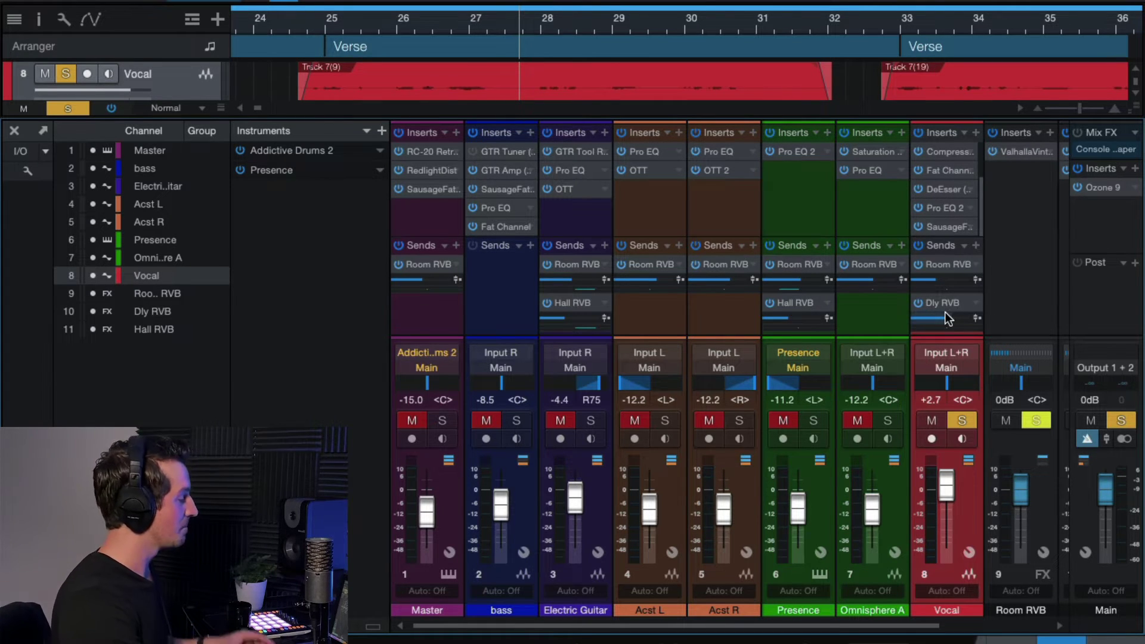
Bypass all inserts and sends on the Vocal channel.
{"action": "left_click", "coordinate": [918, 133]}
{"action": "left_click", "coordinate": [918, 245]}
{"action": "scroll", "coordinate": [944, 316], "scroll_direction": "right", "scroll_amount": 2}
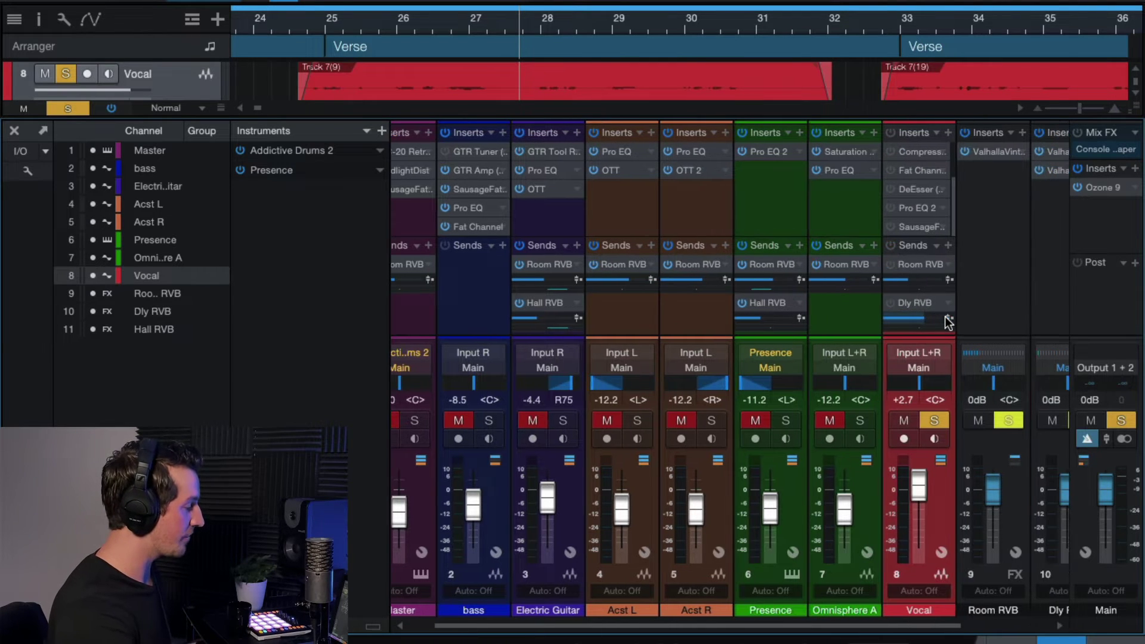
{"action": "scroll", "coordinate": [944, 316], "scroll_direction": "right", "scroll_amount": 2}
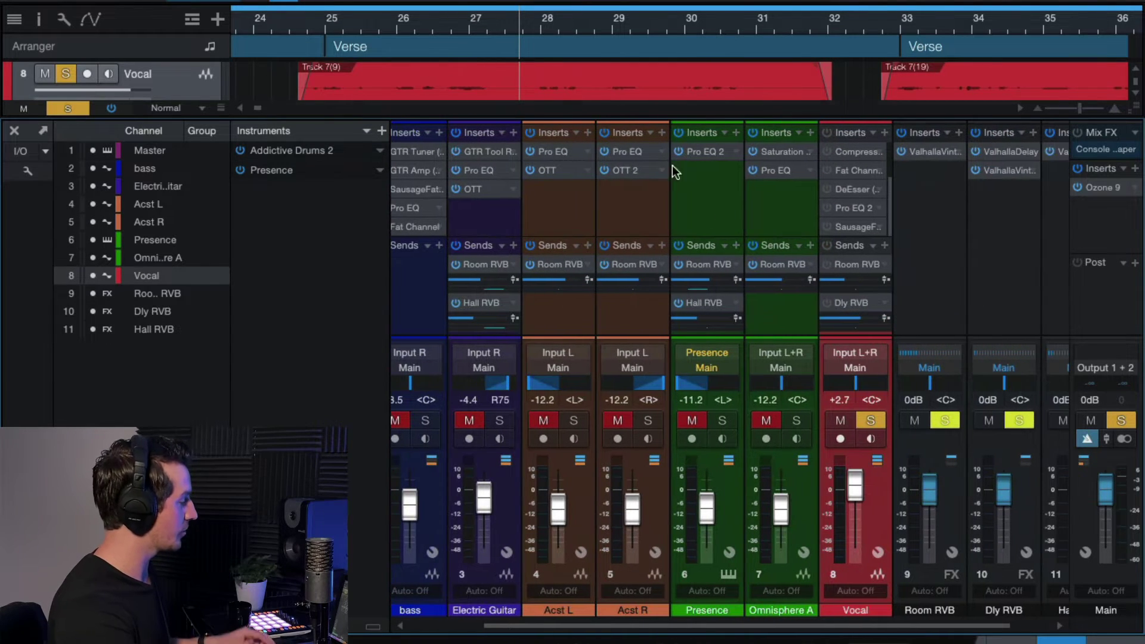
Play the dry vocal from just before the first Verse, restart it from the same spot, and stop playback.
{"action": "left_click", "coordinate": [308, 22]}
{"action": "key", "text": "space"}
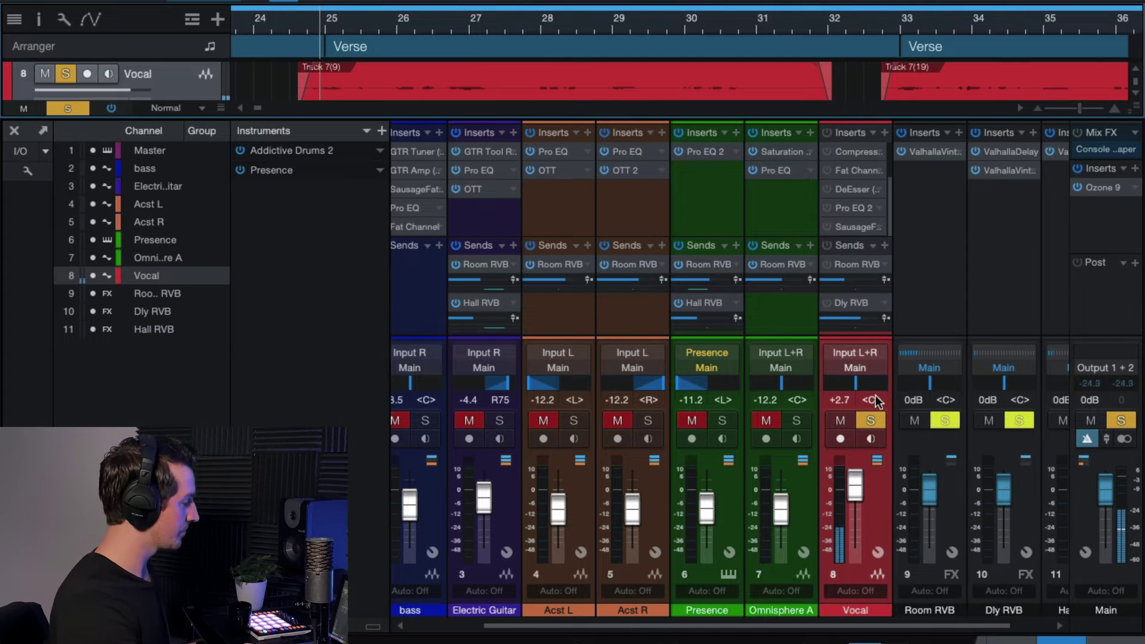
{"action": "scroll", "coordinate": [888, 203], "scroll_direction": "up", "scroll_amount": 3}
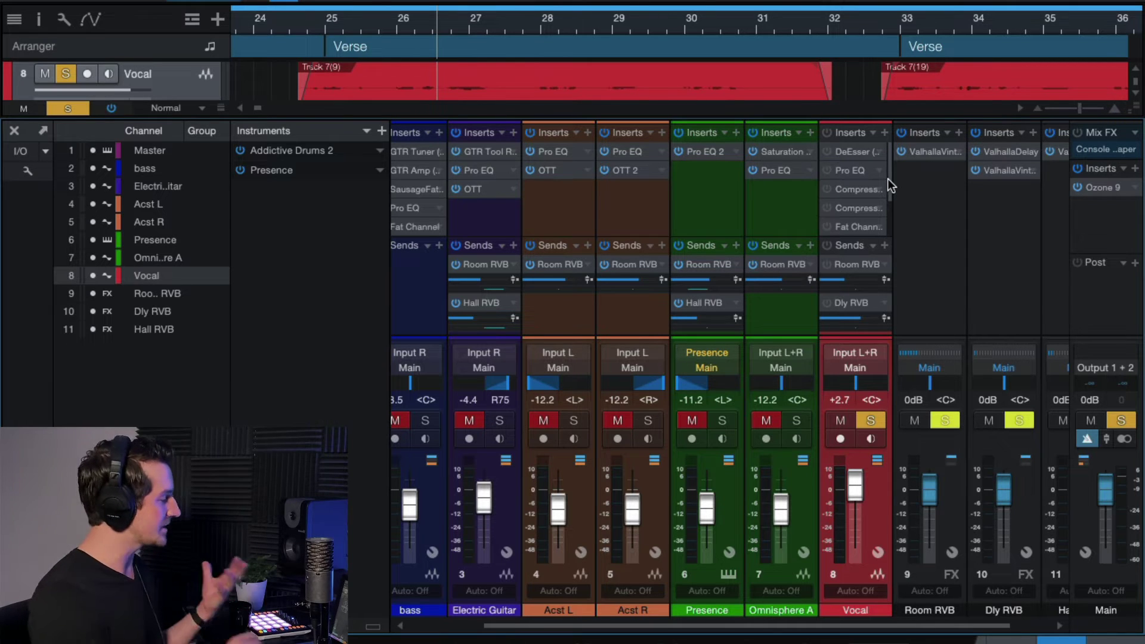
{"action": "left_click", "coordinate": [321, 23]}
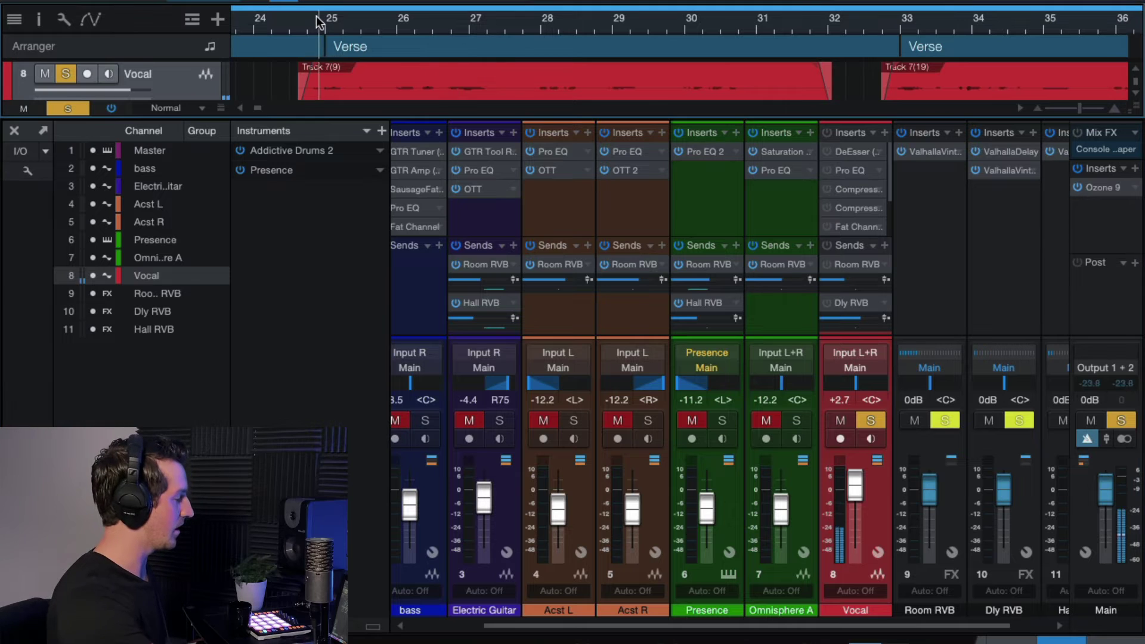
{"action": "key", "text": "space"}
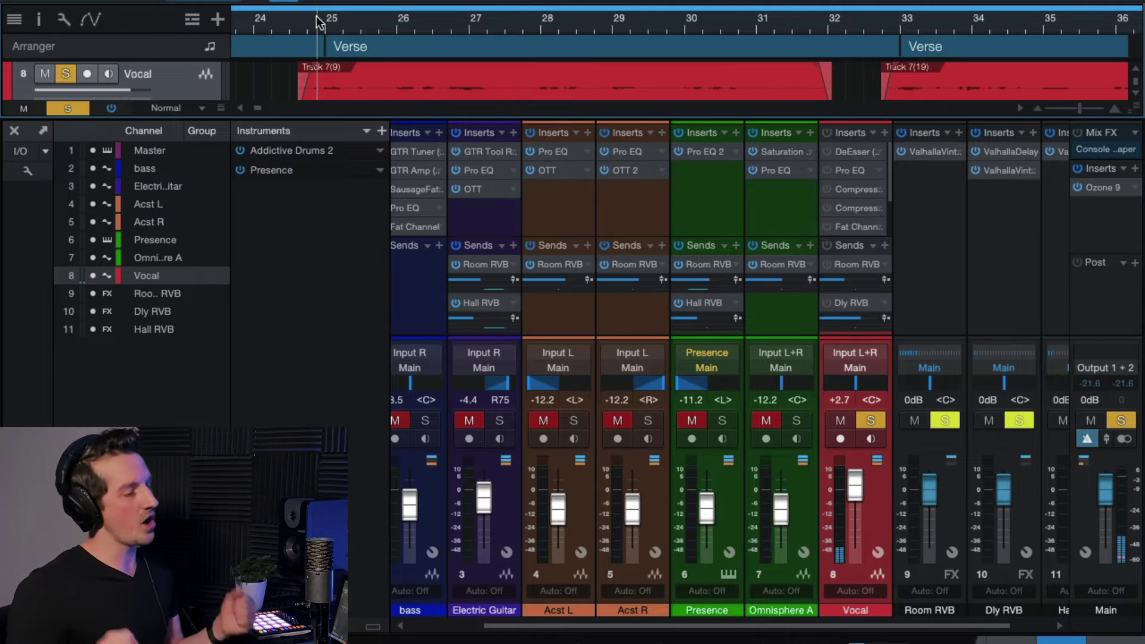
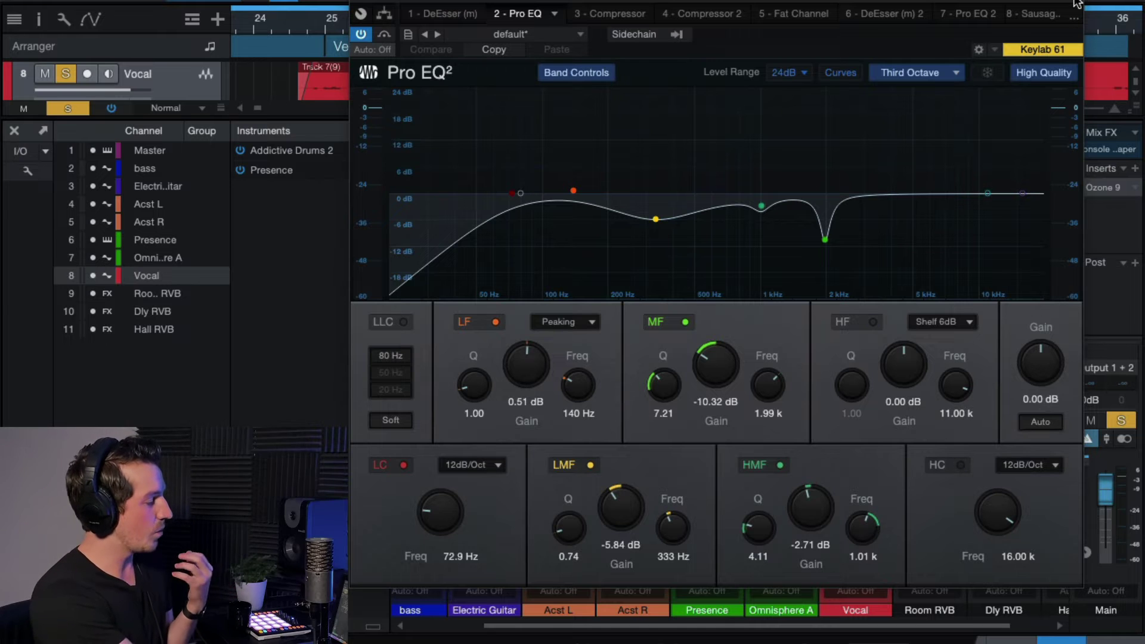
Close the first vocal Pro EQ and examine the curve and band settings of Pro EQ 2.
{"action": "left_click", "coordinate": [1077, 4]}
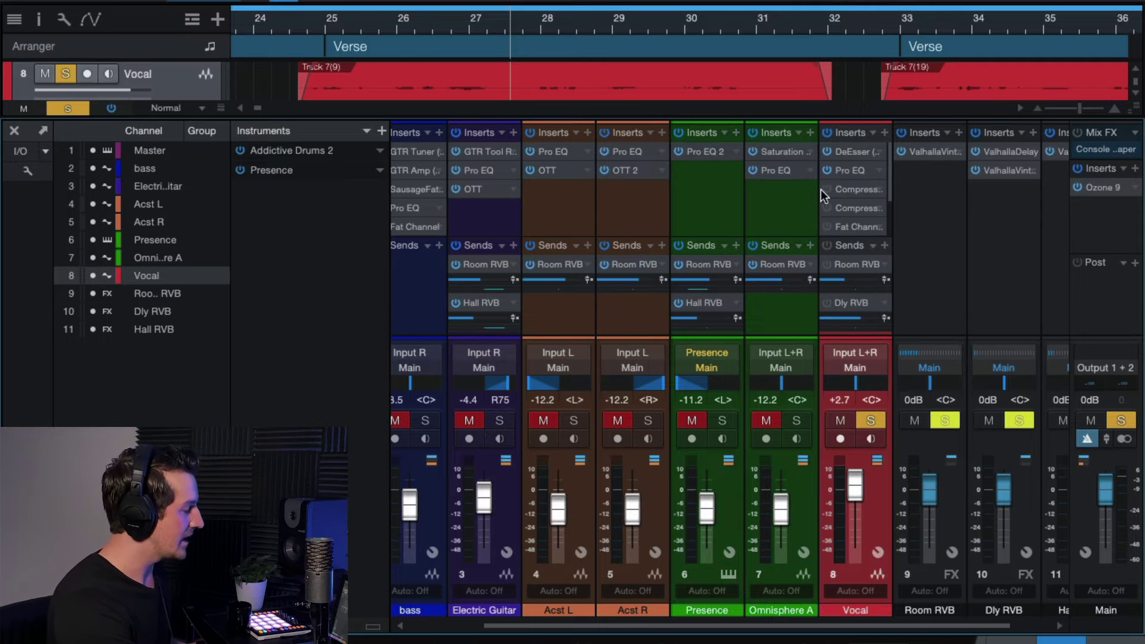
{"action": "left_click_drag", "start_coordinate": [890, 167], "coordinate": [889, 224]}
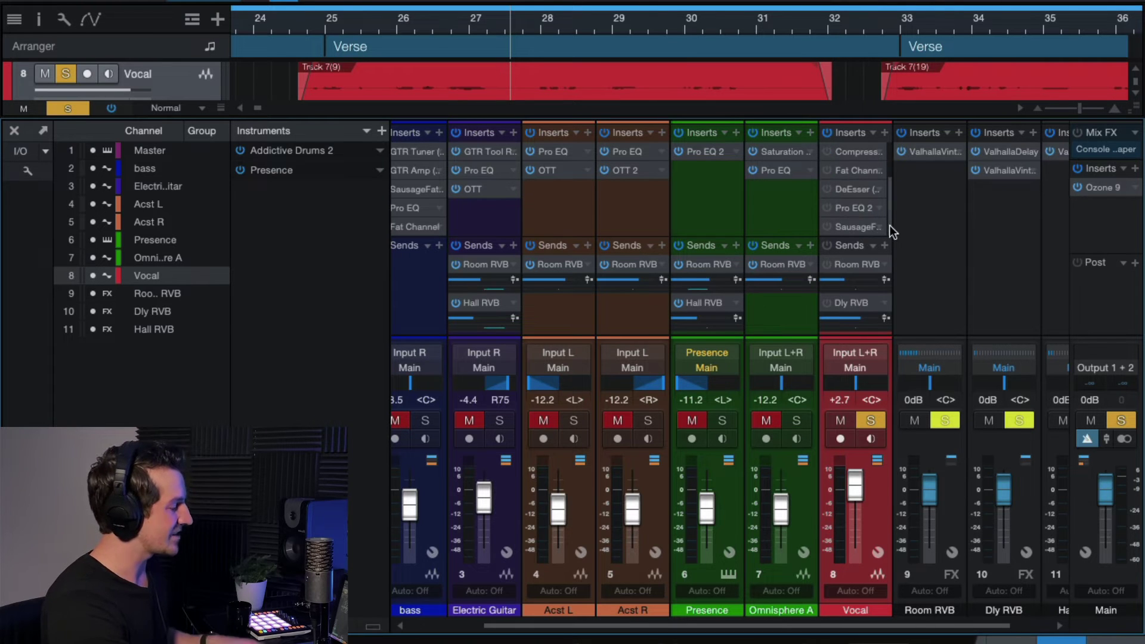
{"action": "left_click", "coordinate": [842, 209]}
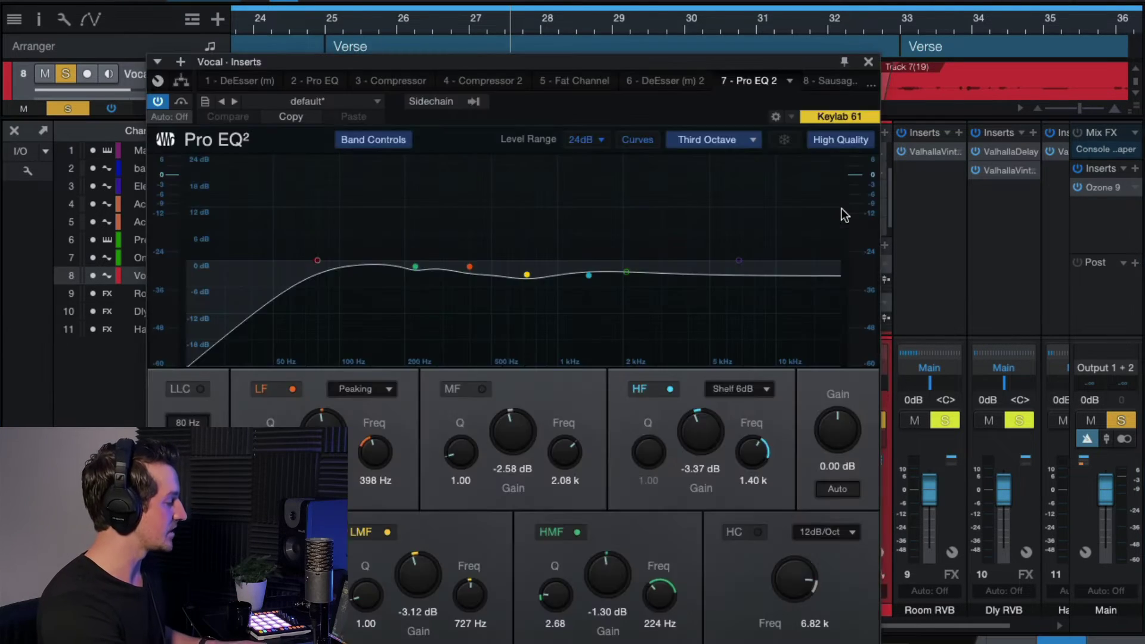
{"action": "left_click_drag", "start_coordinate": [604, 61], "coordinate": [685, 22]}
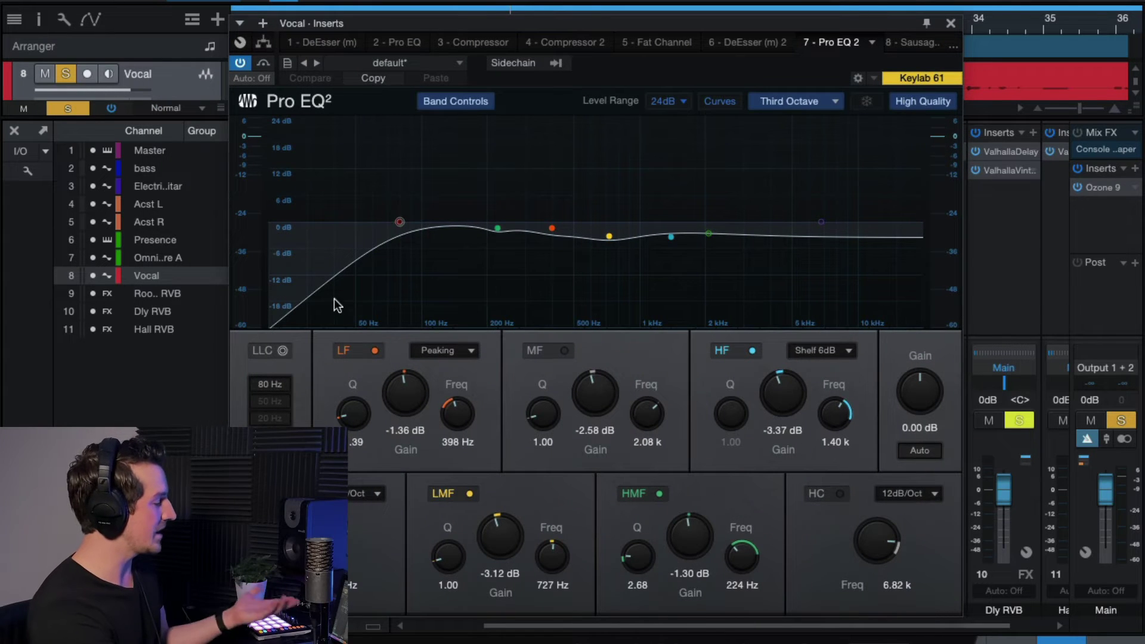
{"action": "left_click", "coordinate": [950, 24]}
Reactivate the Vocal channel's two compressors and Fat Channel, and review the settings of Compressor and Compressor 2.
{"action": "left_click_drag", "start_coordinate": [889, 202], "coordinate": [888, 167]}
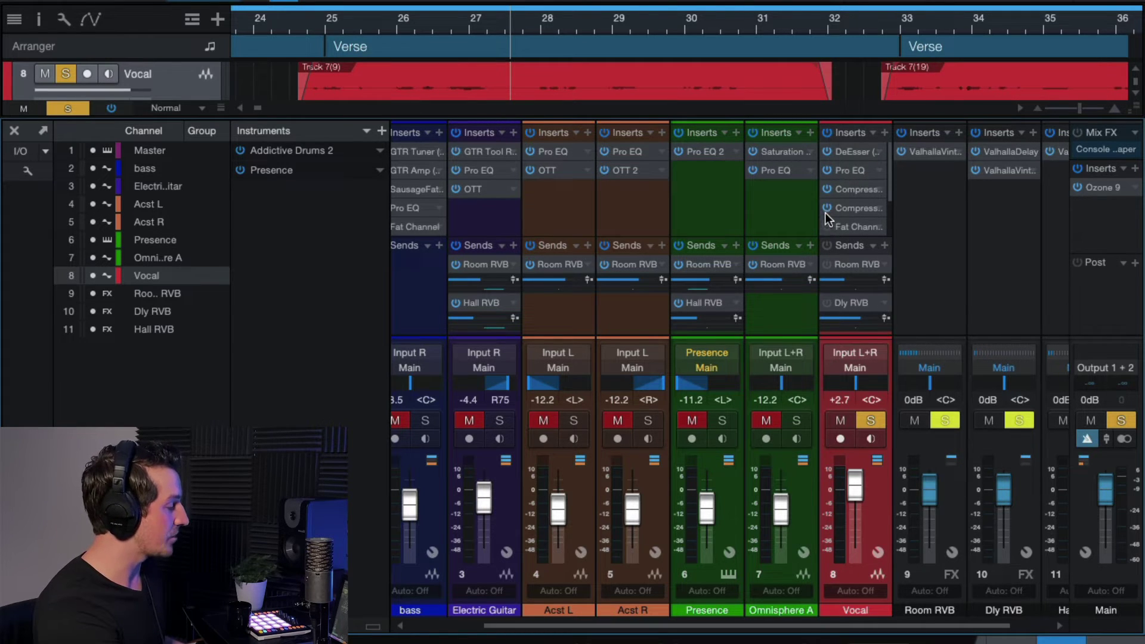
{"action": "left_click_drag", "start_coordinate": [887, 183], "coordinate": [888, 190]}
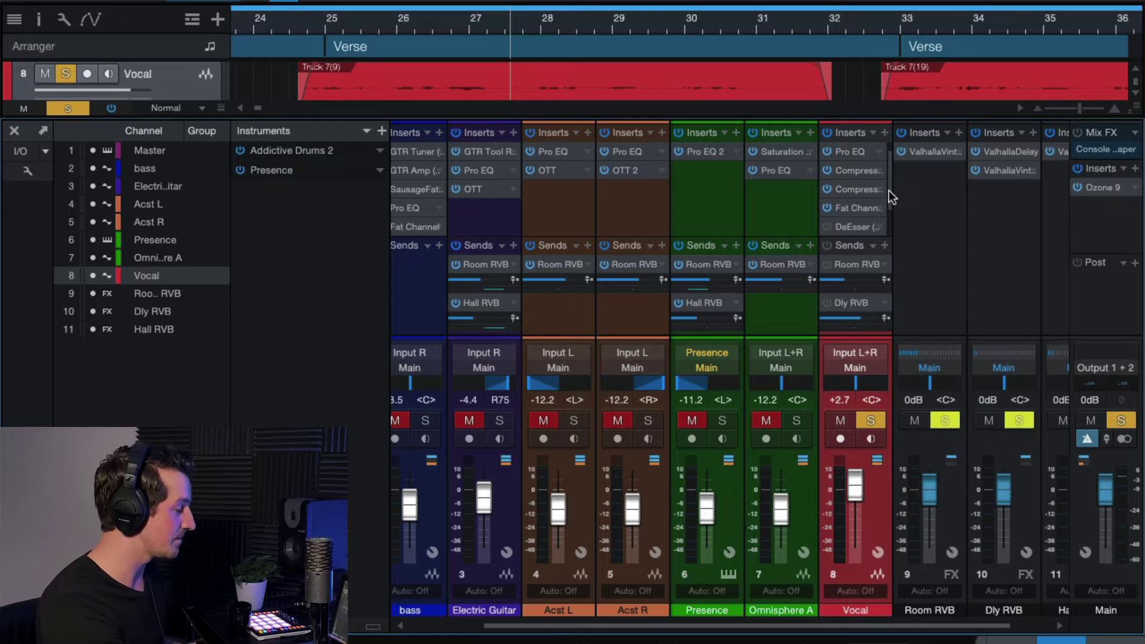
{"action": "left_click", "coordinate": [862, 170]}
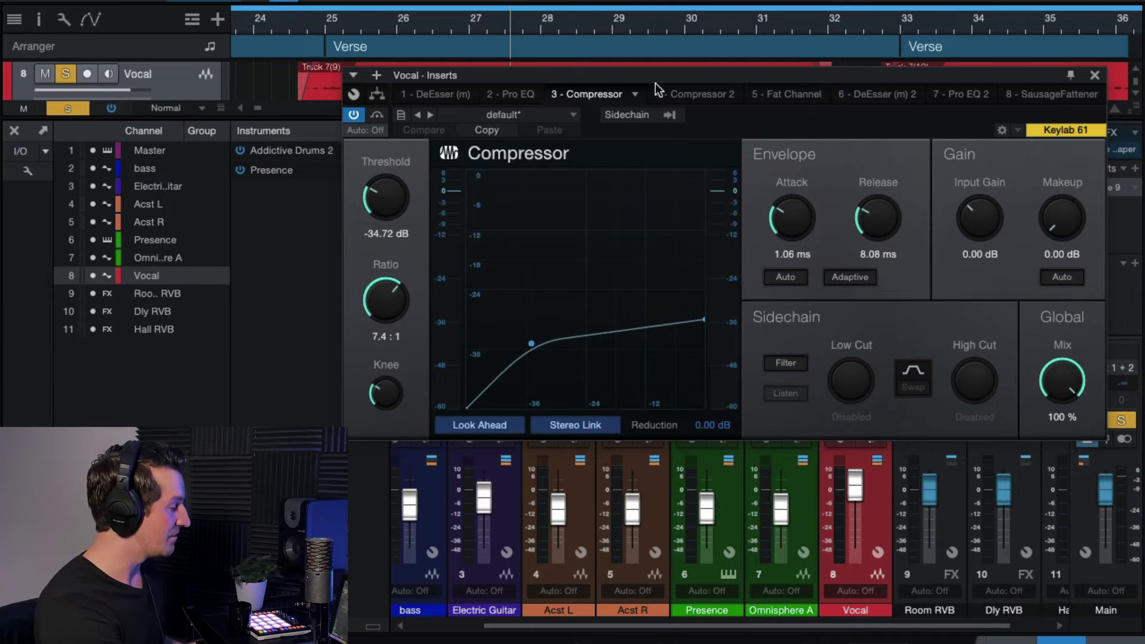
{"action": "left_click", "coordinate": [1094, 75]}
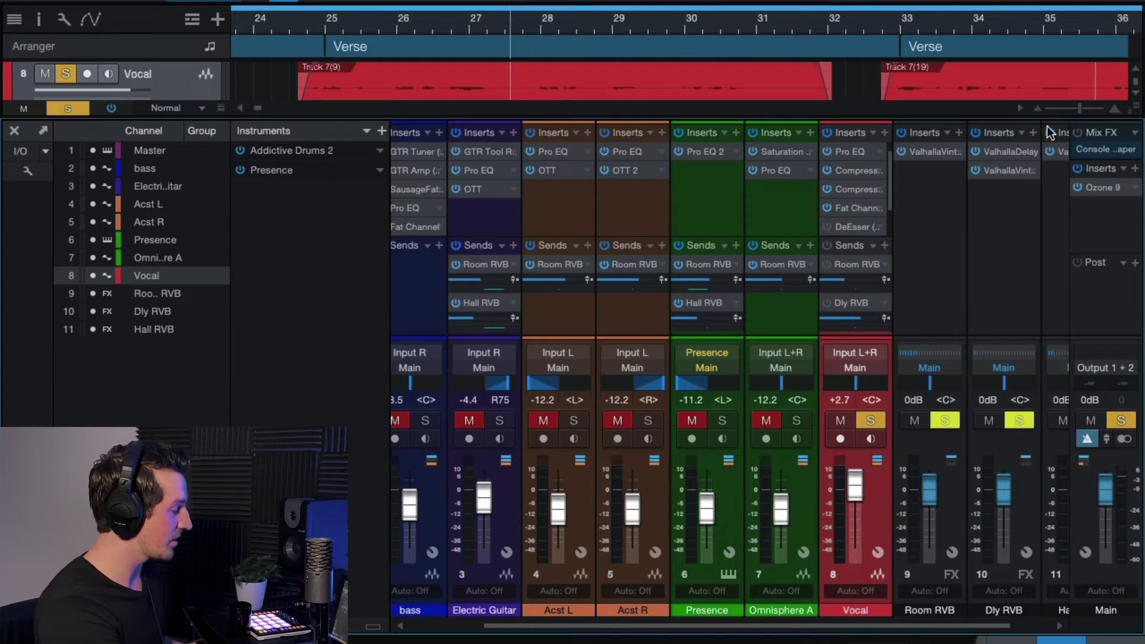
{"action": "left_click", "coordinate": [849, 188]}
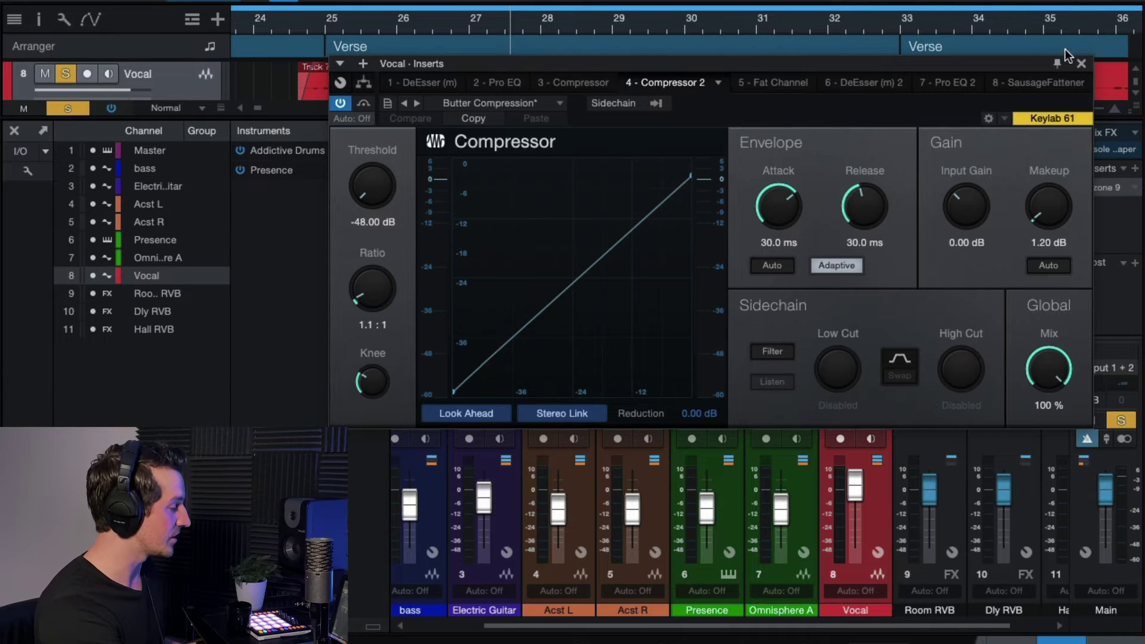
{"action": "left_click", "coordinate": [1081, 64]}
Examine the vocal's Fat Channel compressor settings and those of its second DeEsser.
{"action": "left_click", "coordinate": [849, 208]}
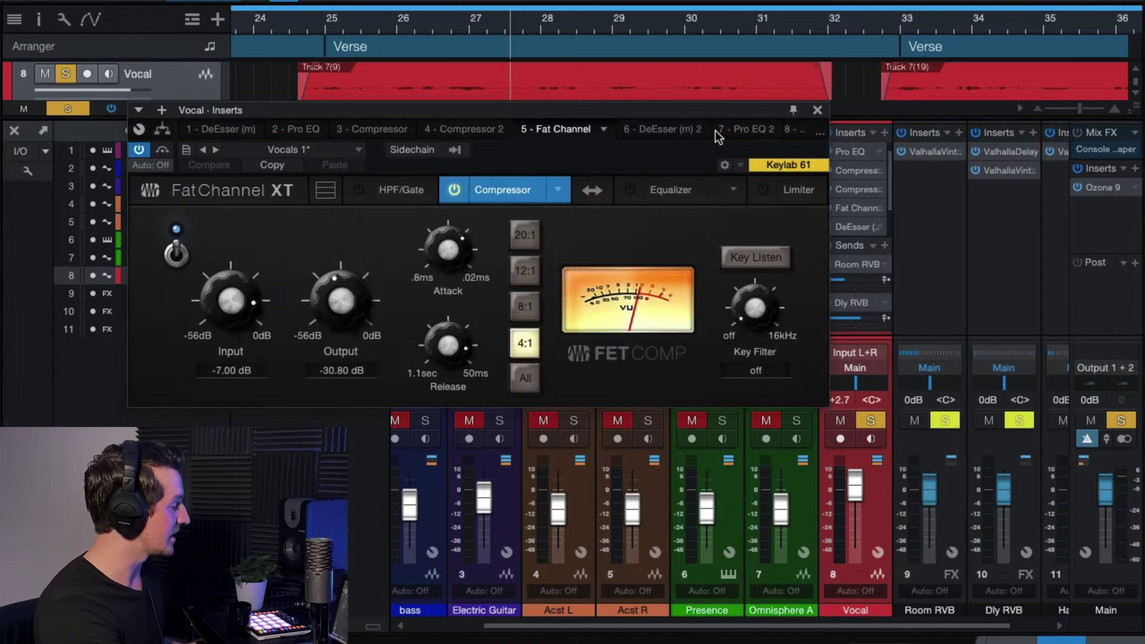
{"action": "left_click_drag", "start_coordinate": [639, 114], "coordinate": [896, 65]}
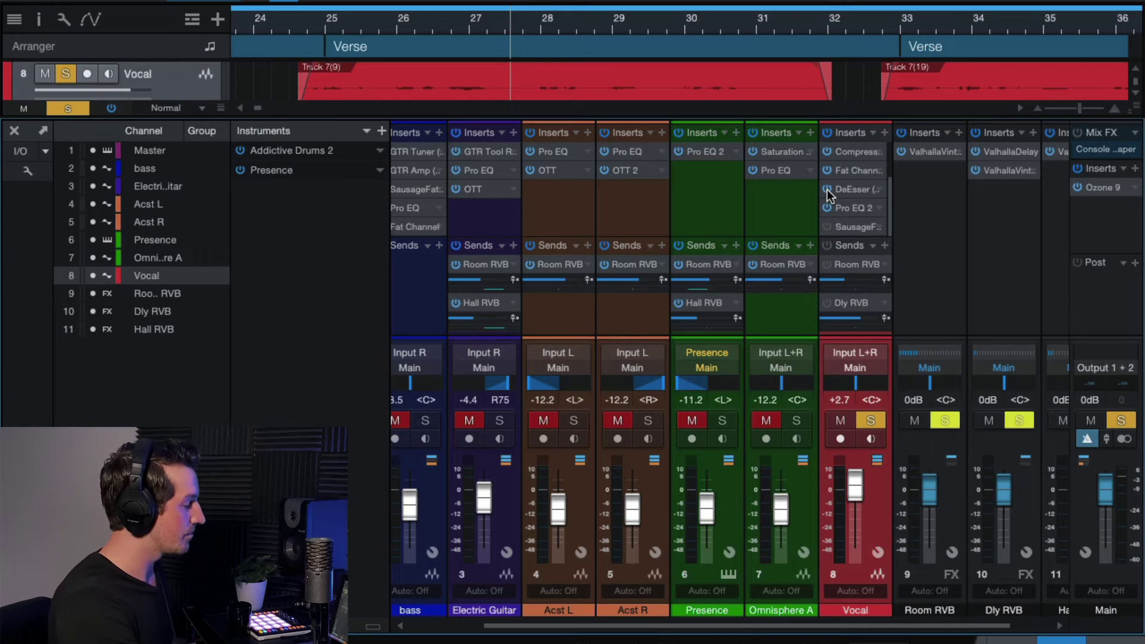
{"action": "double_click", "coordinate": [843, 188]}
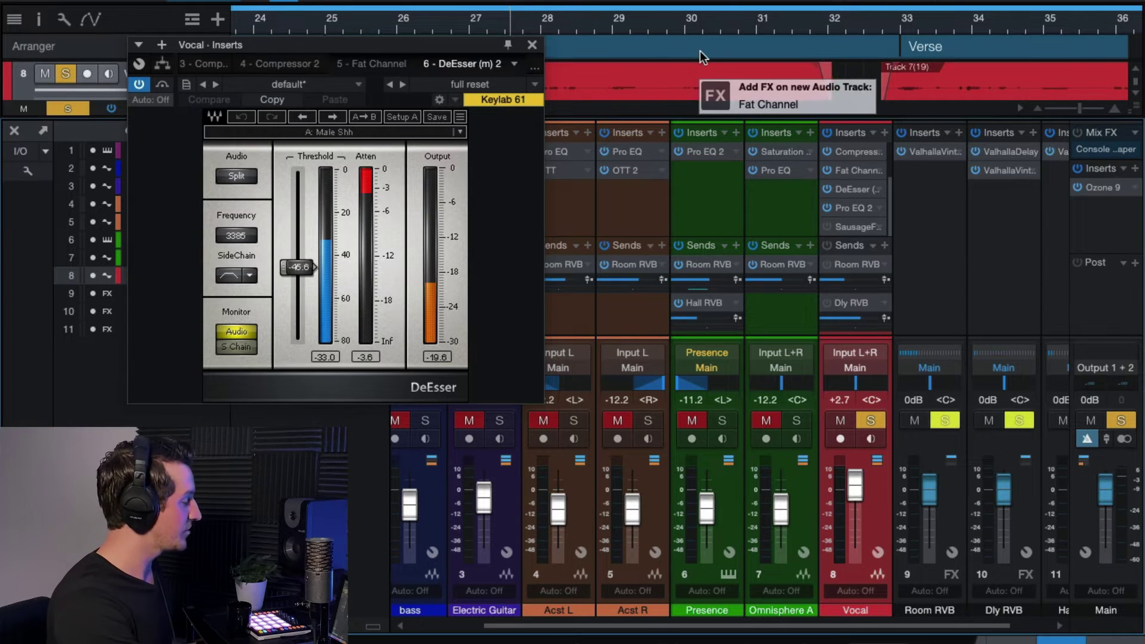
{"action": "left_click", "coordinate": [525, 46]}
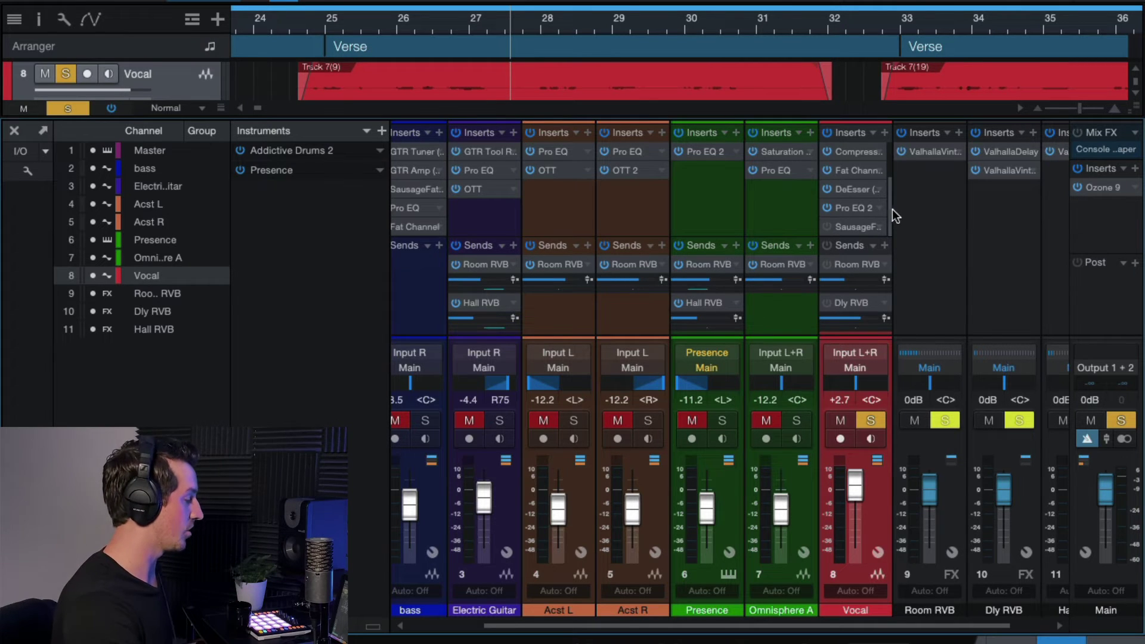
Examine the Fatness and Color settings of the vocal's SausageFattener and close the plug-in.
{"action": "left_click", "coordinate": [849, 226]}
{"action": "left_click_drag", "start_coordinate": [527, 45], "coordinate": [695, 37]}
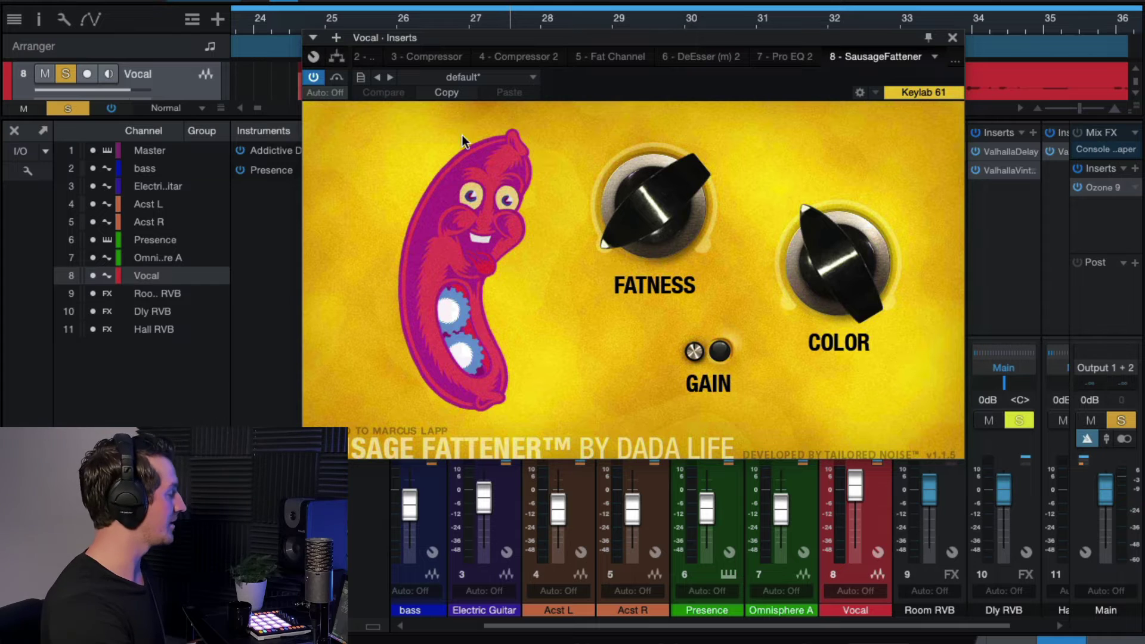
{"action": "left_click", "coordinate": [951, 37]}
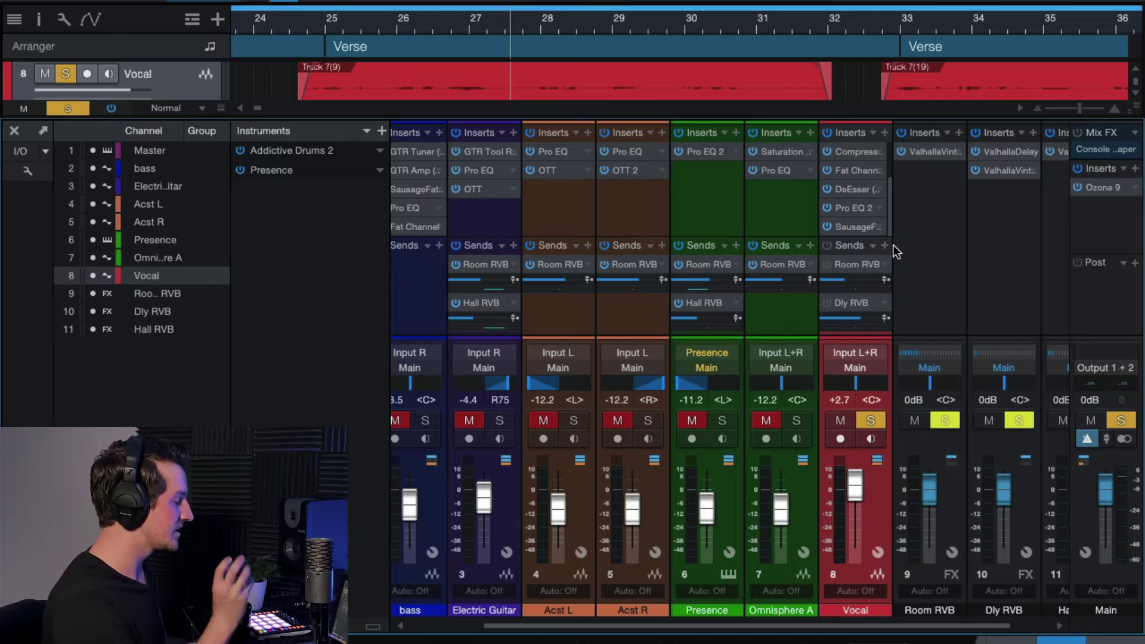
Start playback and bypass the Vocal channel's inserts to hear the vocal without them.
{"action": "key", "text": "space"}
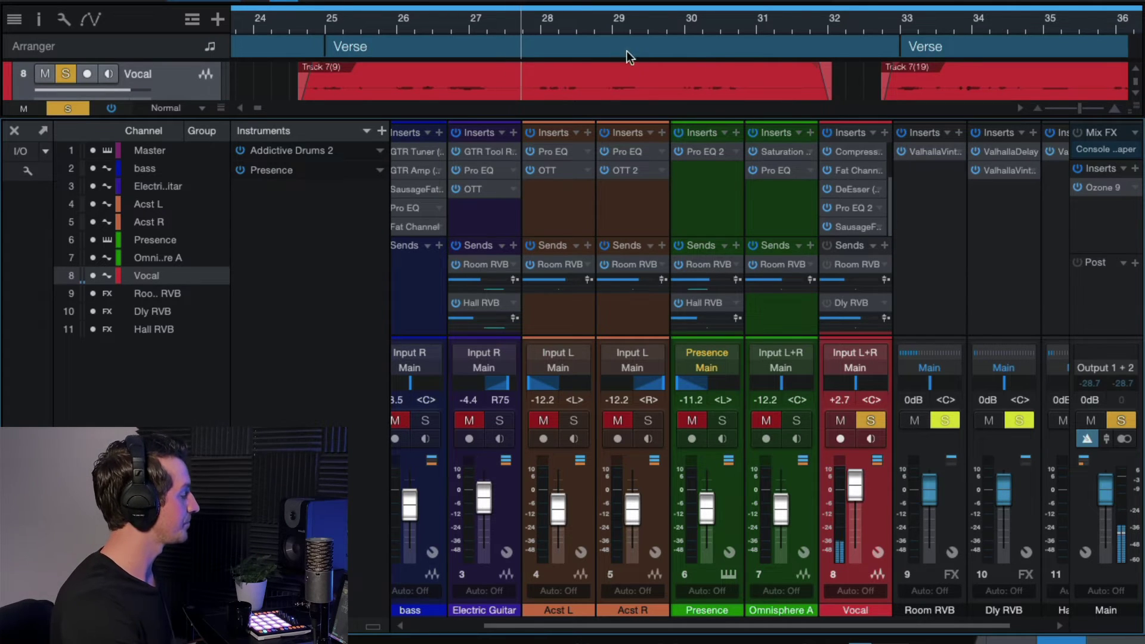
{"action": "left_click_drag", "start_coordinate": [829, 224], "coordinate": [824, 148]}
{"action": "scroll", "coordinate": [850, 185], "scroll_direction": "up", "scroll_amount": 3}
{"action": "left_click", "coordinate": [825, 187]}
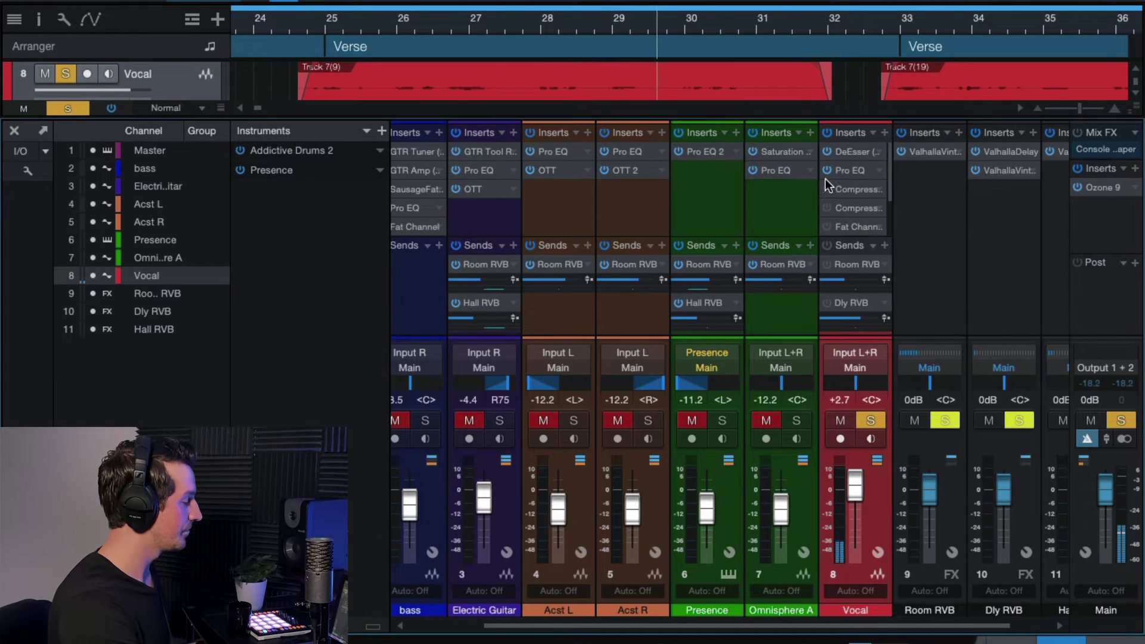
Reactivate the Vocal inserts one after another during playback, through the compressors, Fat Channel, second DeEsser, Pro EQ 2 and SausageFattener.
{"action": "left_click", "coordinate": [825, 169]}
{"action": "left_click", "coordinate": [825, 189]}
{"action": "left_click", "coordinate": [825, 208]}
{"action": "left_click", "coordinate": [825, 226]}
{"action": "scroll", "coordinate": [853, 207], "scroll_direction": "down", "scroll_amount": 3}
{"action": "left_click", "coordinate": [826, 189]}
{"action": "left_click", "coordinate": [827, 207]}
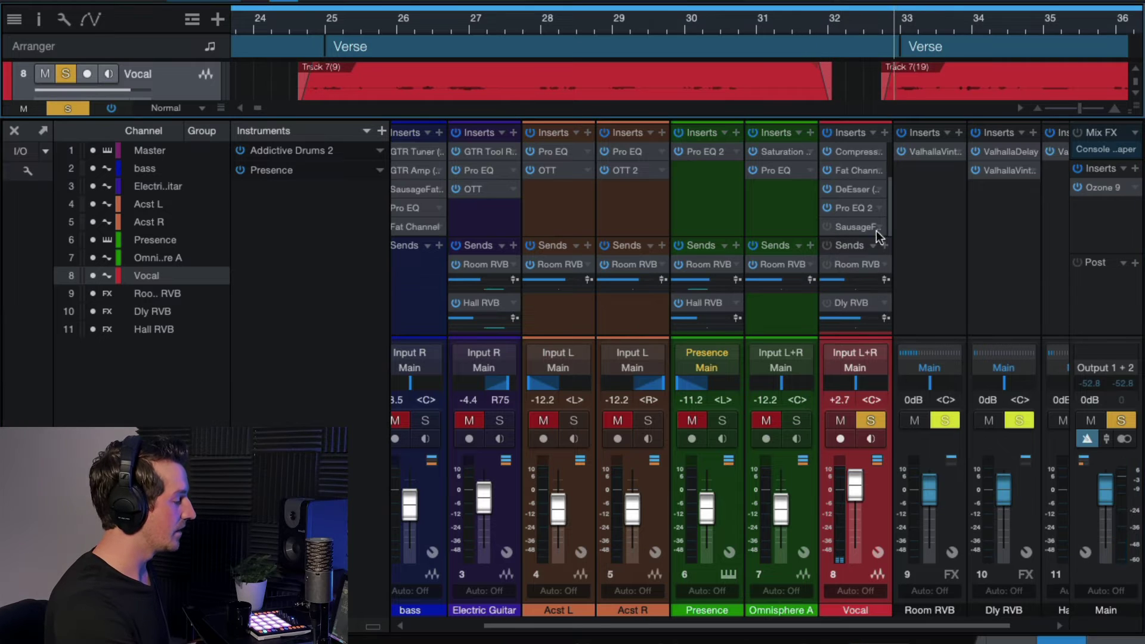
{"action": "left_click", "coordinate": [826, 227]}
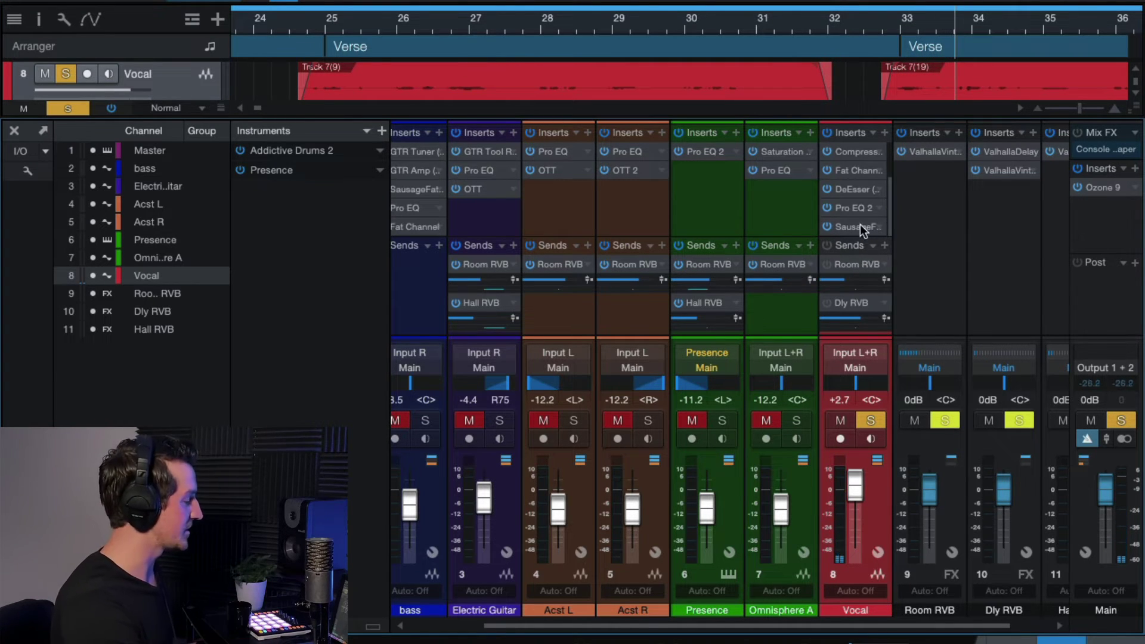
Reactivate the Vocal channel's Room RVB and Dly RVB sends and select the Room RVB effect channel.
{"action": "left_click", "coordinate": [828, 245]}
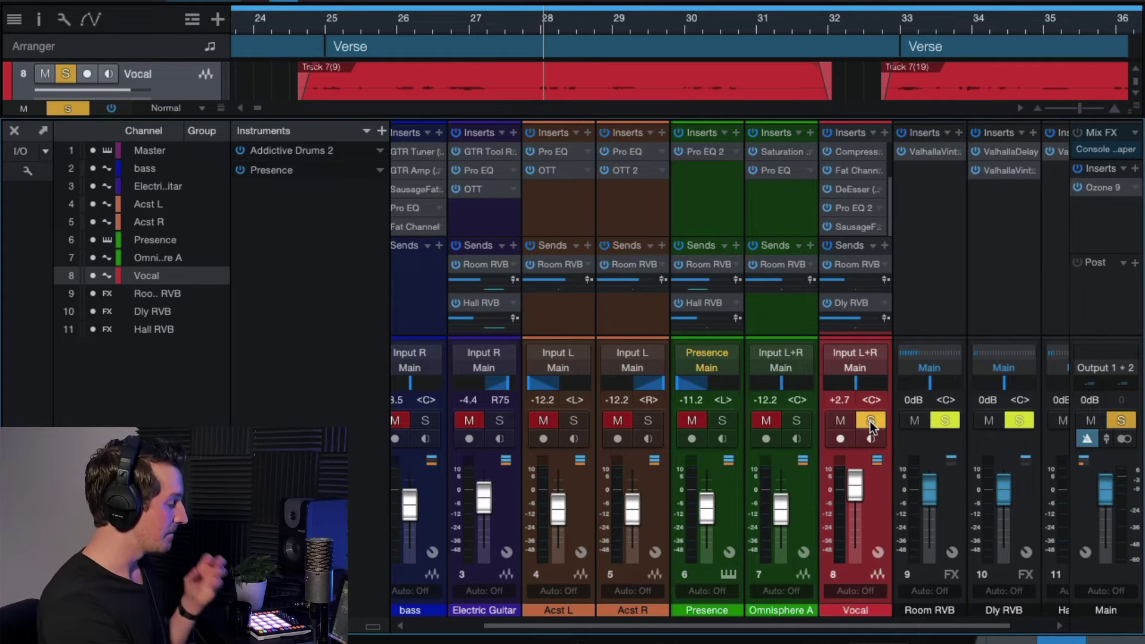
{"action": "scroll", "coordinate": [908, 288], "scroll_direction": "down", "scroll_amount": 1}
{"action": "left_click", "coordinate": [908, 287]}
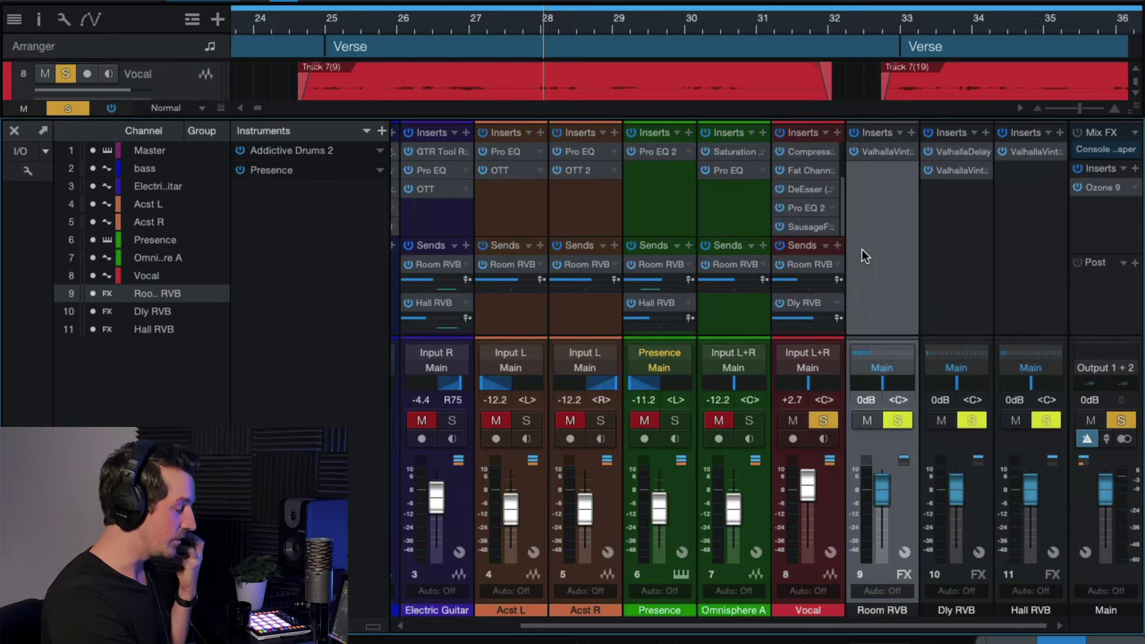
Examine the ValhallaVintageVerb settings on the Room RVB effect channel and close the plug-in.
{"action": "left_click", "coordinate": [884, 152]}
{"action": "left_click_drag", "start_coordinate": [670, 46], "coordinate": [744, 46]}
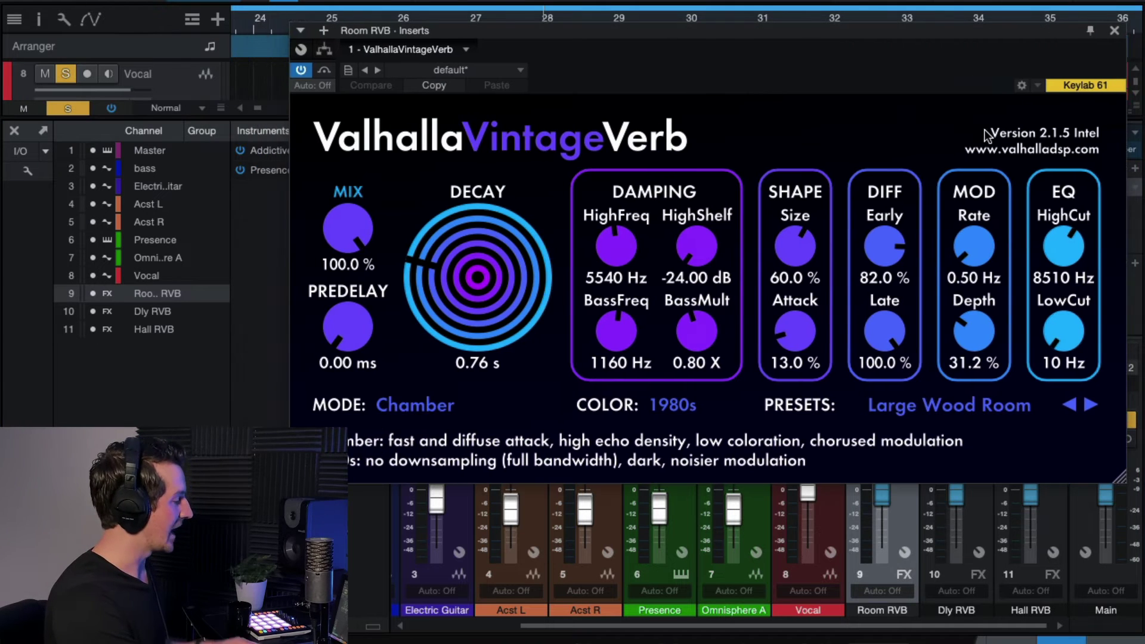
{"action": "left_click", "coordinate": [1113, 31]}
Select the Dly RVB effect channel, start playback and raise its fader to +10 dB.
{"action": "left_click", "coordinate": [950, 230]}
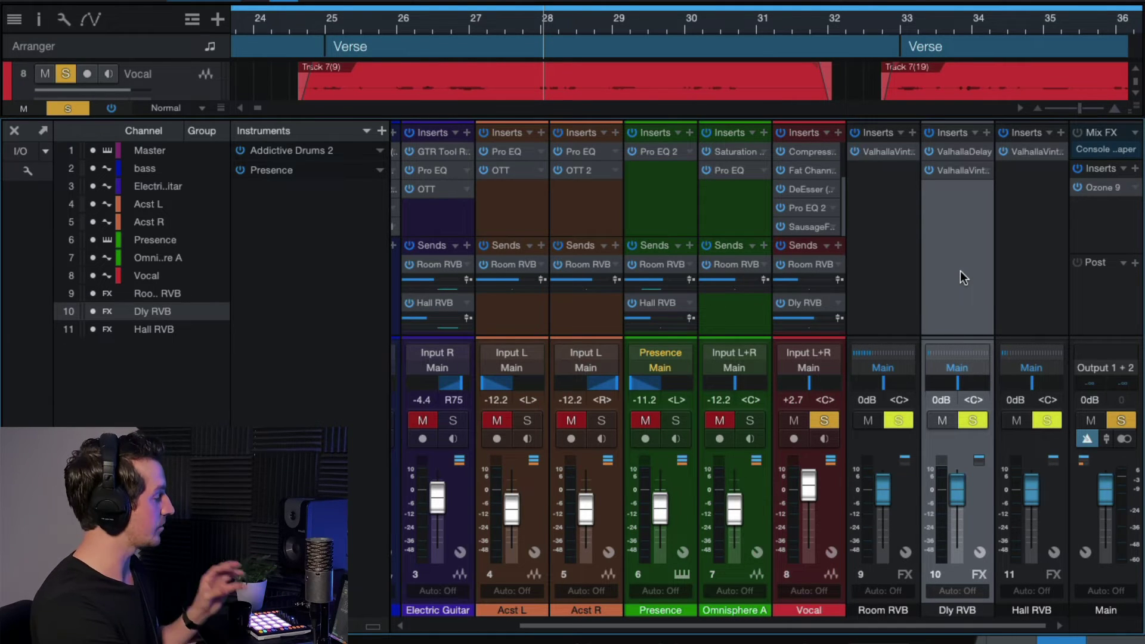
{"action": "key", "text": "space"}
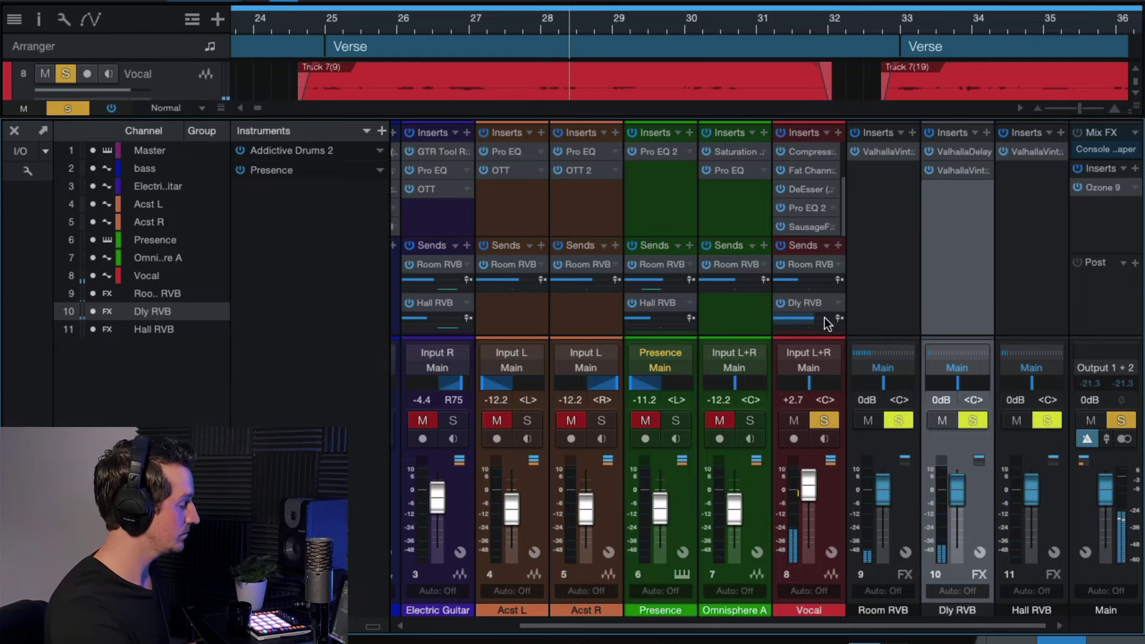
{"action": "left_click_drag", "start_coordinate": [960, 470], "coordinate": [956, 339]}
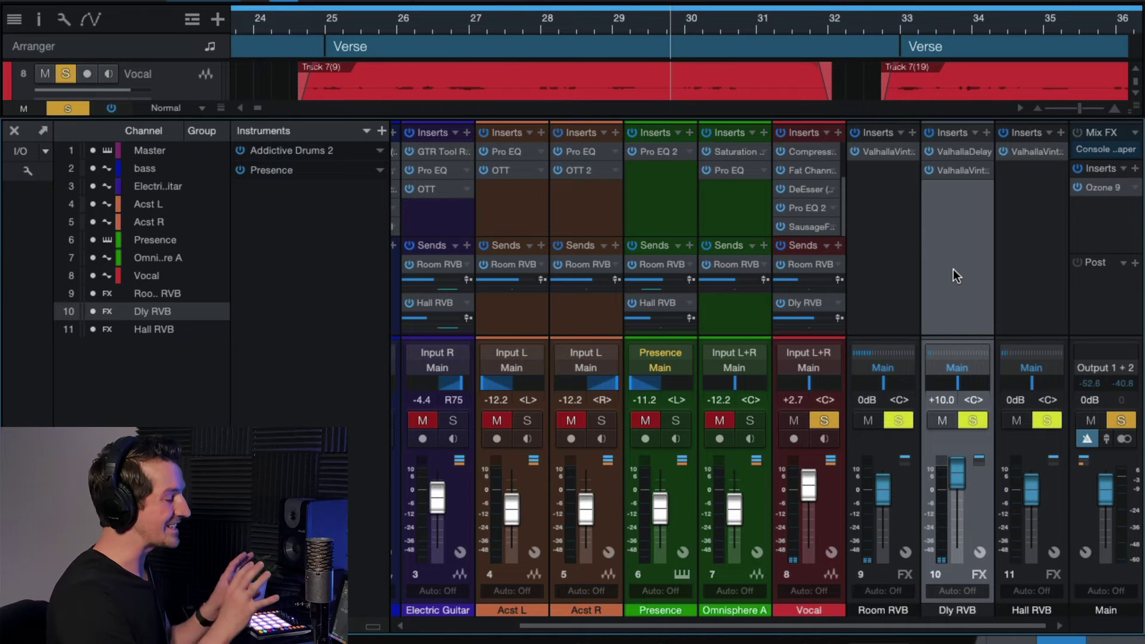
Examine the ValhallaDelay settings on the Dly RVB channel and close the plug-in.
{"action": "left_click", "coordinate": [964, 156]}
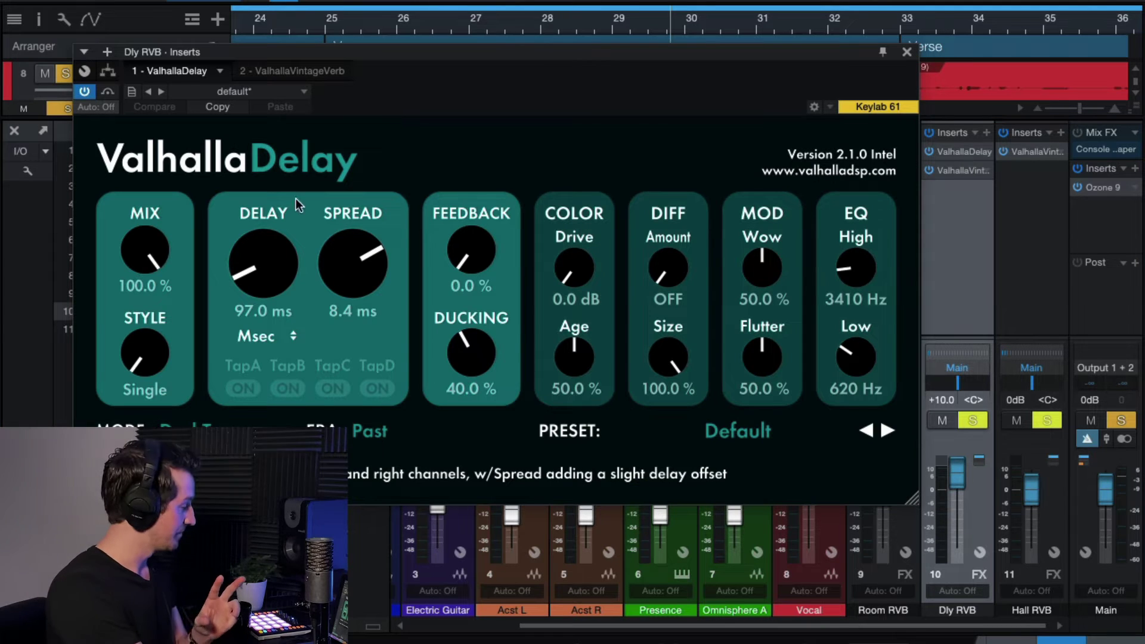
{"action": "left_click_drag", "start_coordinate": [510, 75], "coordinate": [641, 15]}
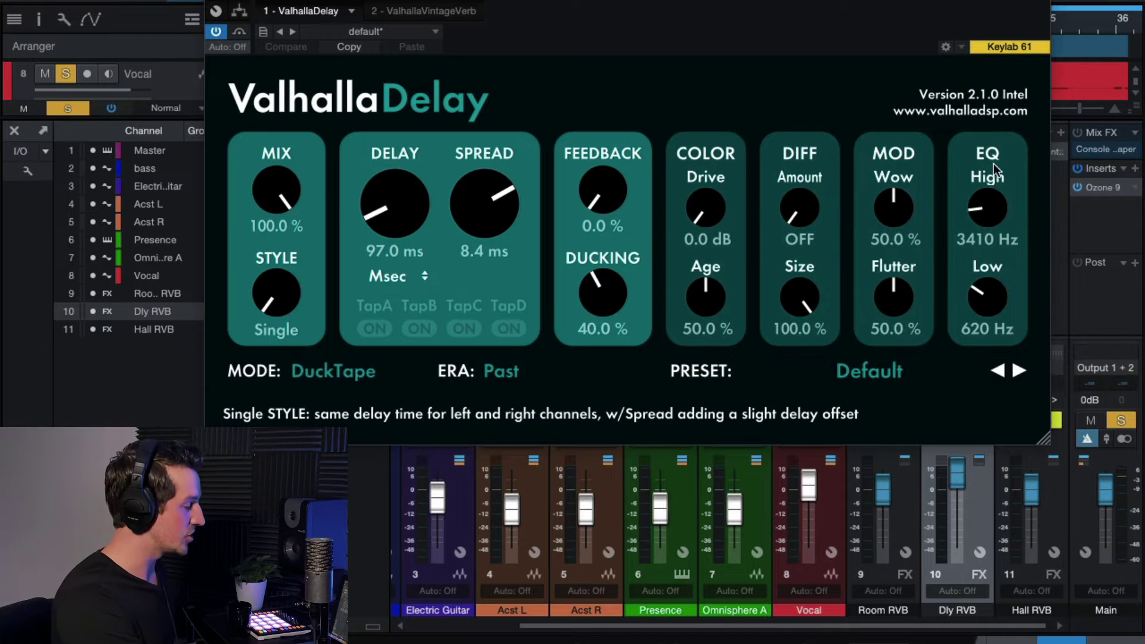
{"action": "left_click", "coordinate": [1040, 3]}
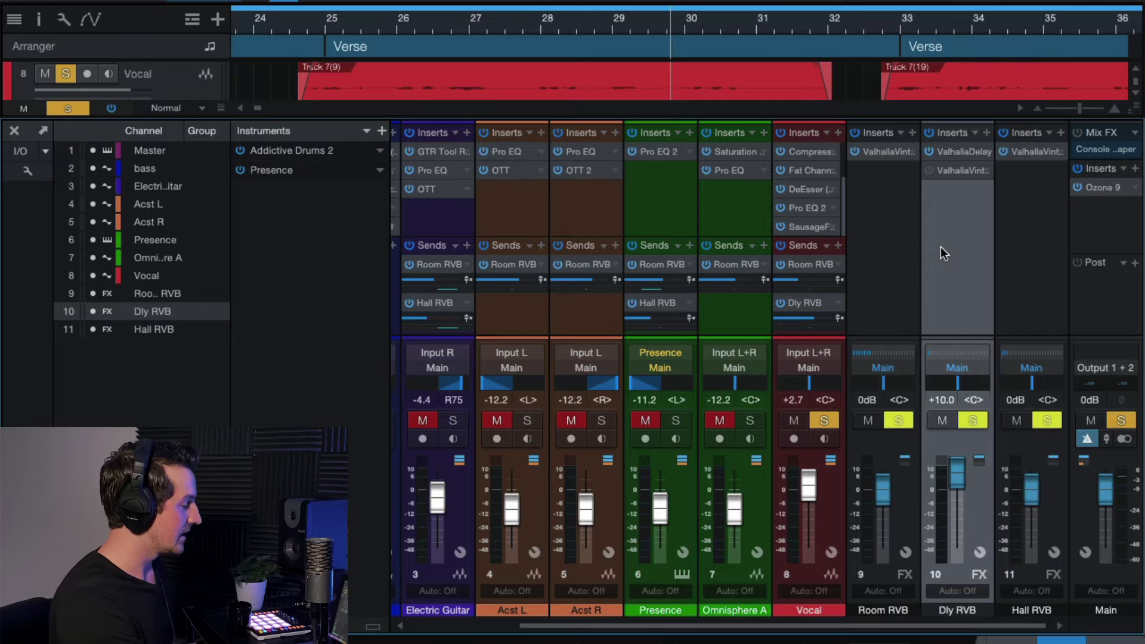
Play the vocal with the Dly RVB channel's ValhallaVintageVerb bypassed, and reactivate that reverb.
{"action": "key", "text": "space"}
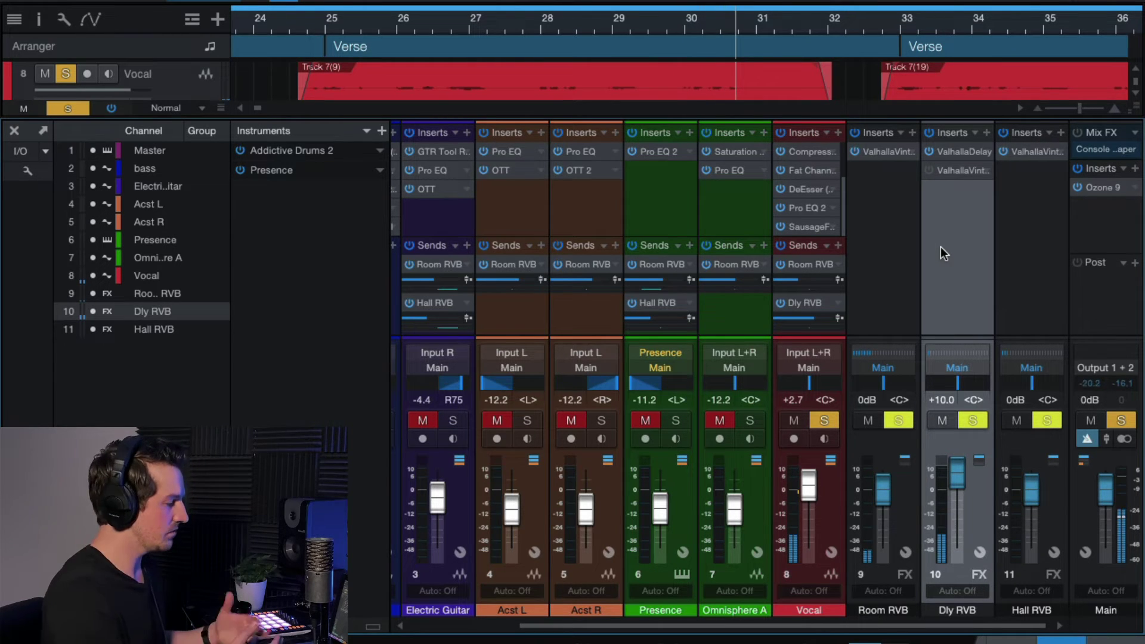
{"action": "left_click", "coordinate": [953, 152]}
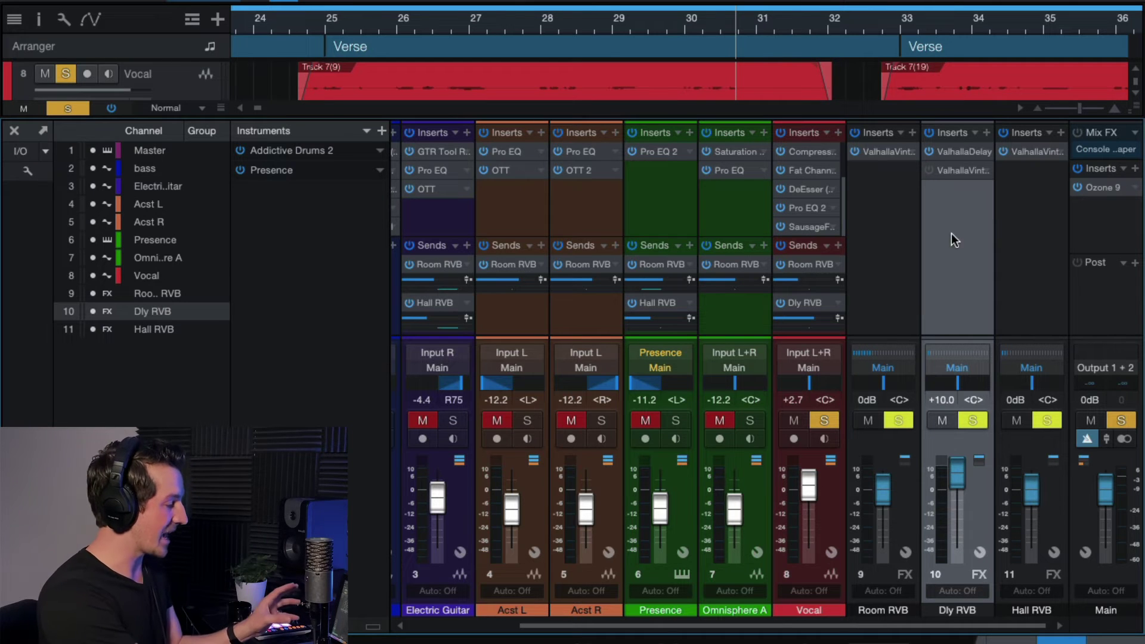
{"action": "left_click", "coordinate": [927, 170]}
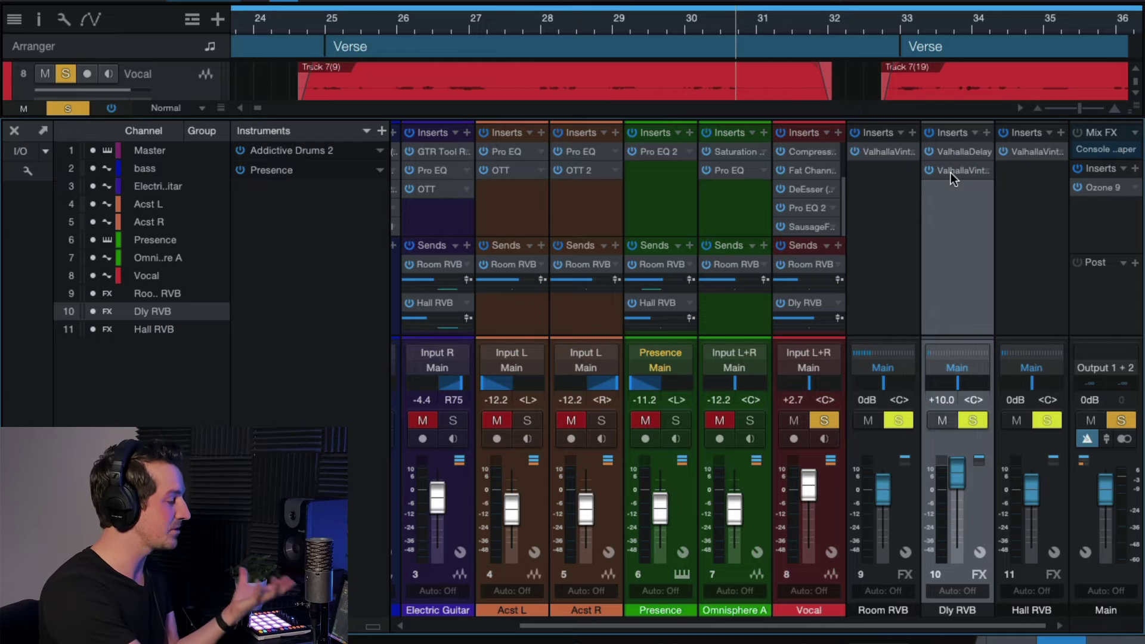
Examine the ValhallaVintageVerb settings on the Dly RVB channel, restart playback and close the plug-in.
{"action": "left_click", "coordinate": [951, 172]}
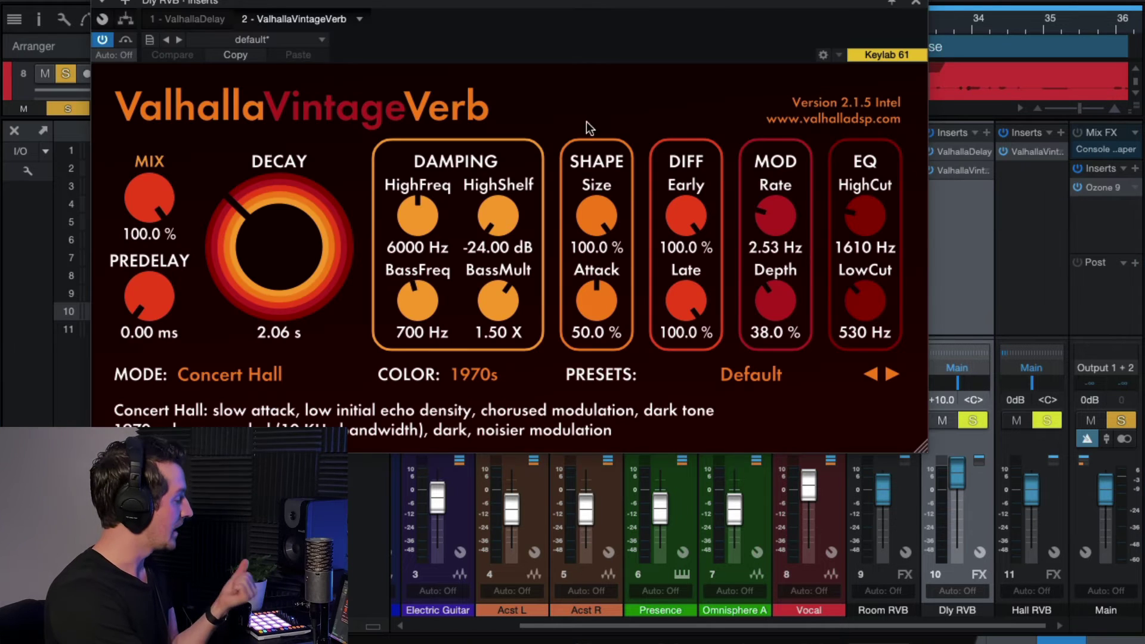
{"action": "left_click_drag", "start_coordinate": [503, 19], "coordinate": [641, 23]}
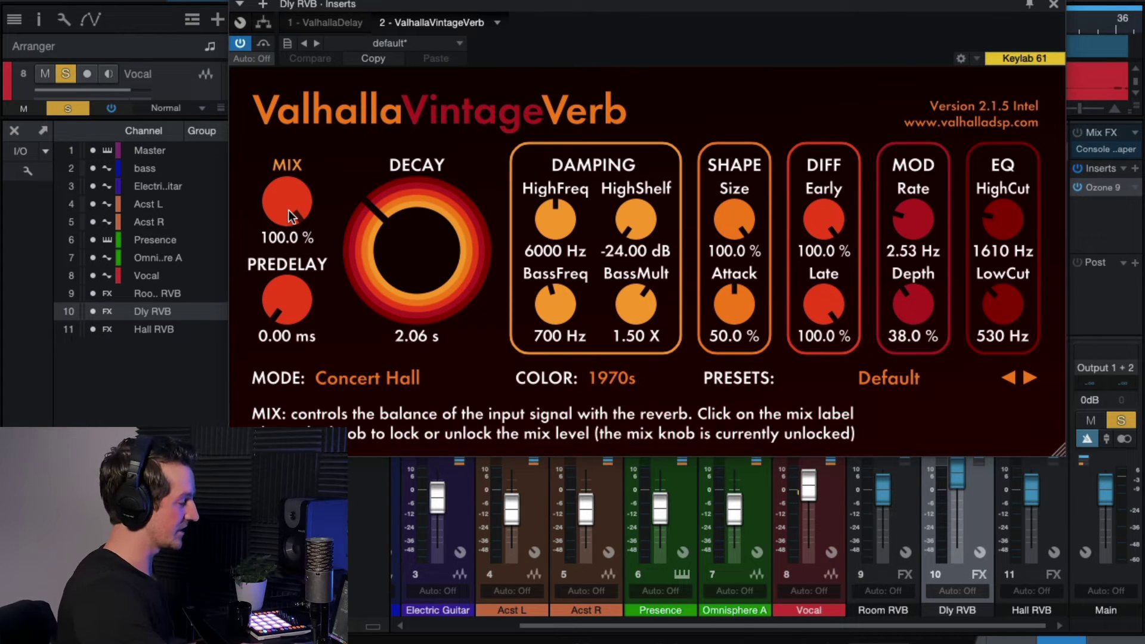
{"action": "key", "text": "space"}
{"action": "left_click", "coordinate": [1053, 6]}
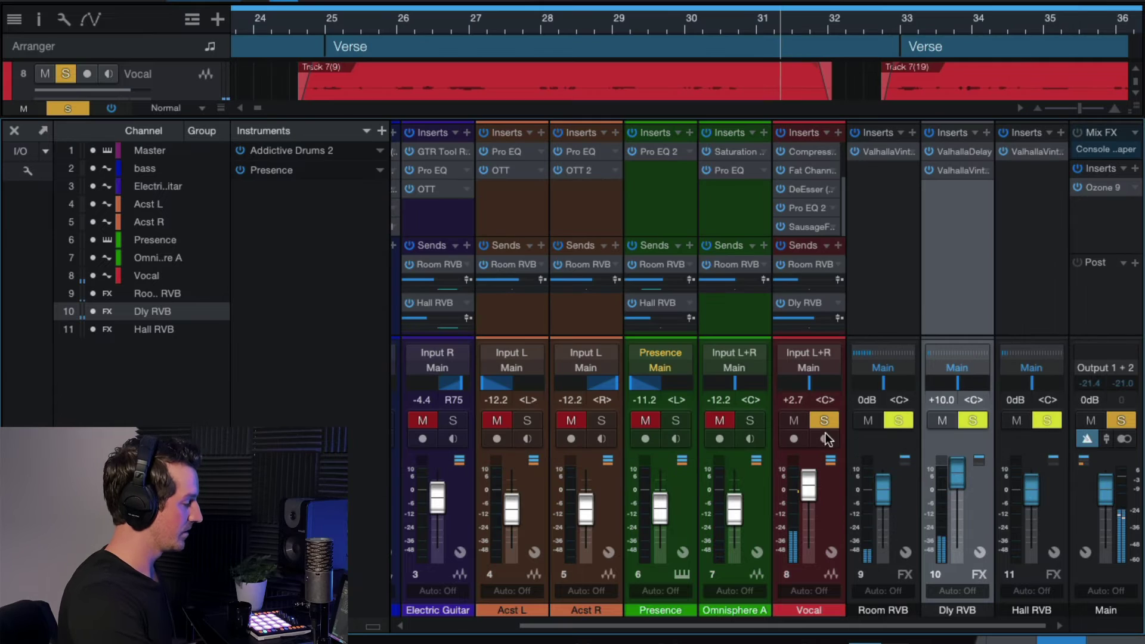
Set the Dly RVB level to 0 dB during playback, boost it once more for comparison and return it to 0 dB.
{"action": "left_click", "coordinate": [945, 400]}
{"action": "type", "text": "0"}
{"action": "key", "text": "Return"}
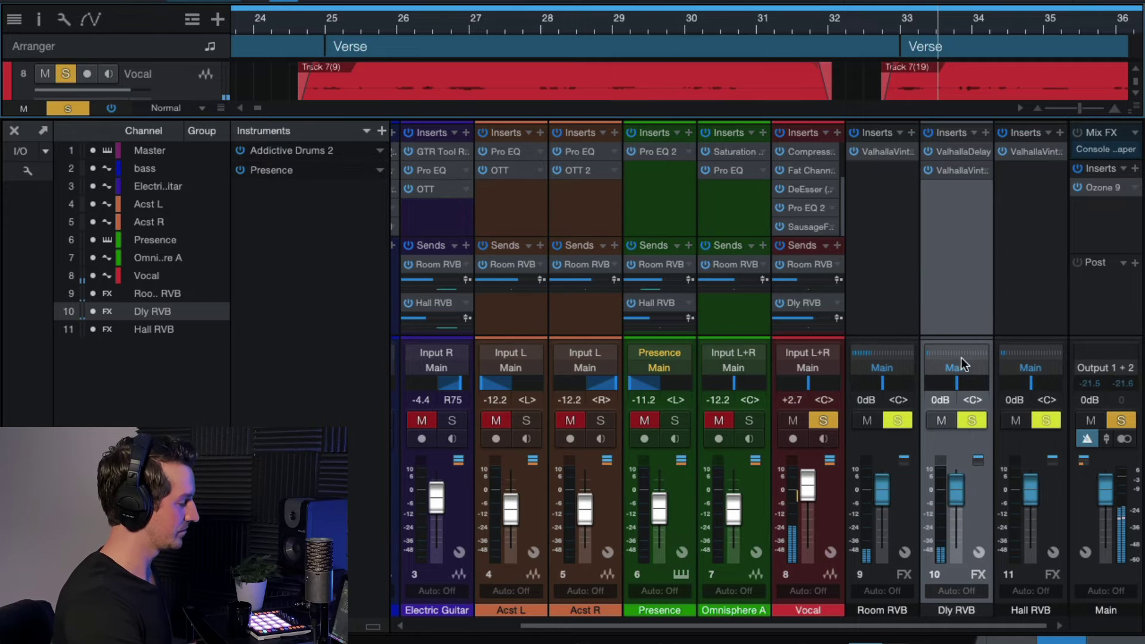
{"action": "left_click_drag", "start_coordinate": [954, 484], "coordinate": [943, 404]}
{"action": "left_click", "coordinate": [944, 400]}
{"action": "type", "text": "0"}
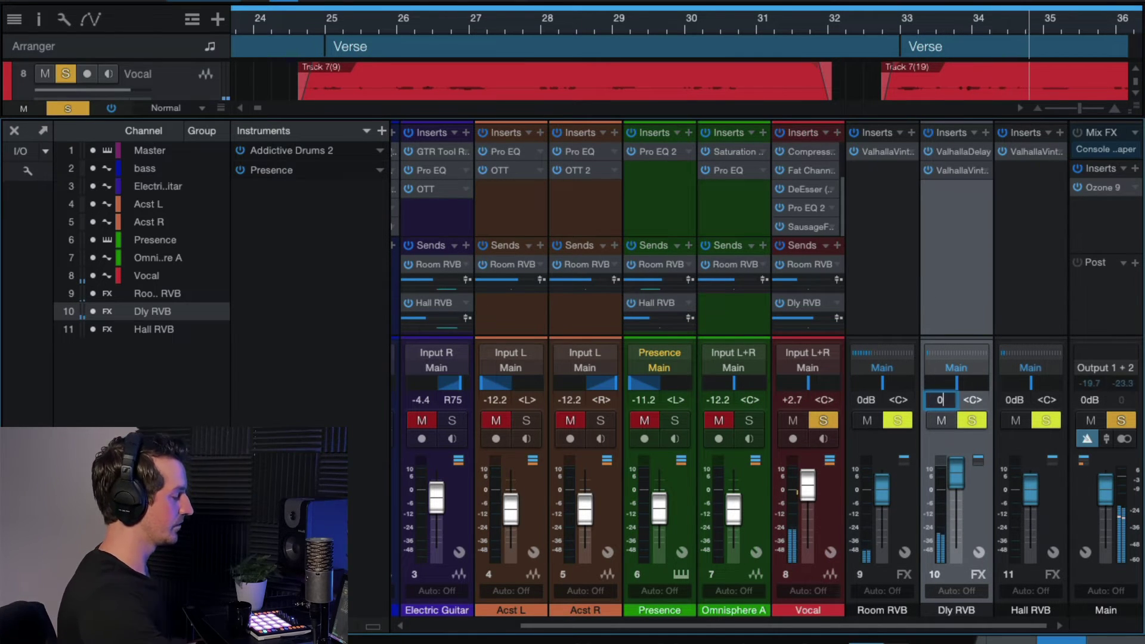
{"action": "key", "text": "Return"}
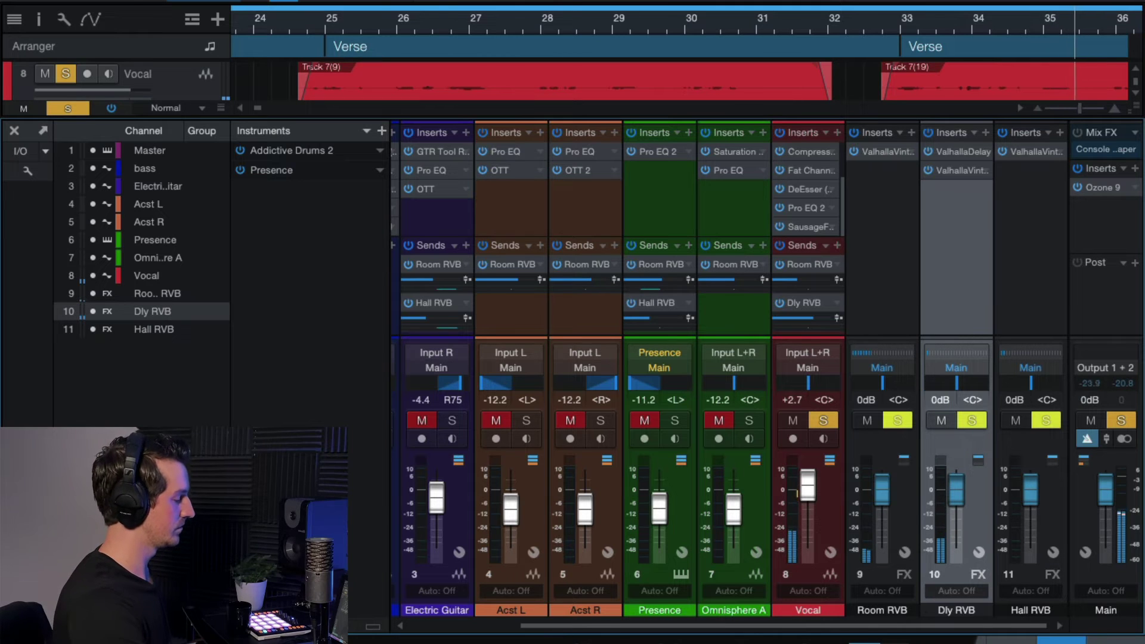
Unsolo the Vocal channel to hear the full mix, look over the arrangement and bring back the mixer.
{"action": "left_click", "coordinate": [824, 419]}
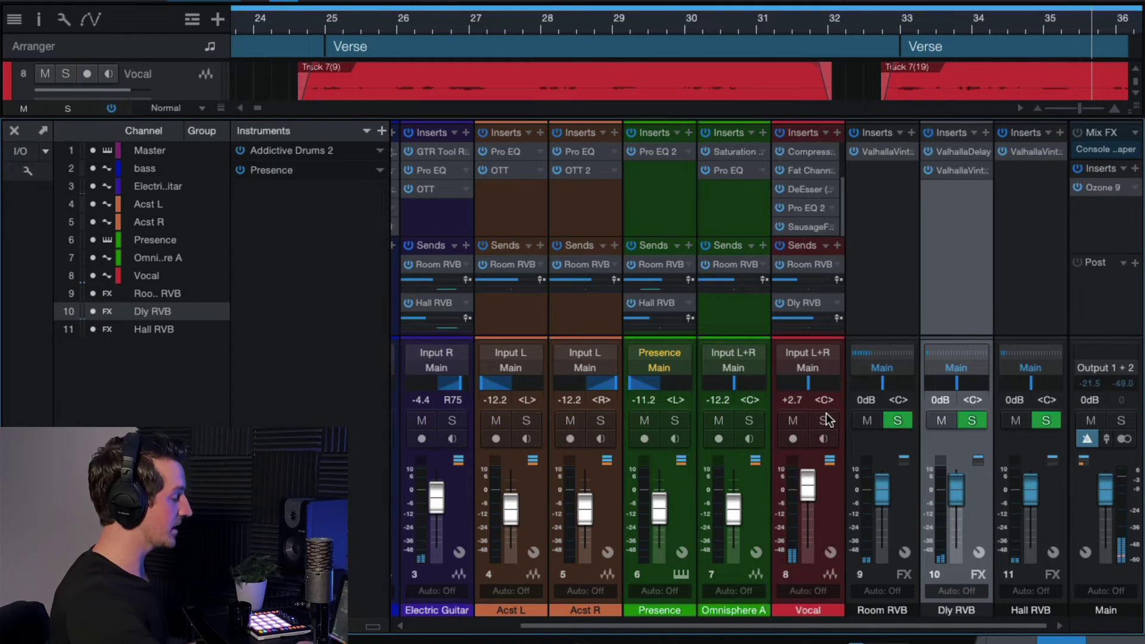
{"action": "left_click", "coordinate": [13, 130]}
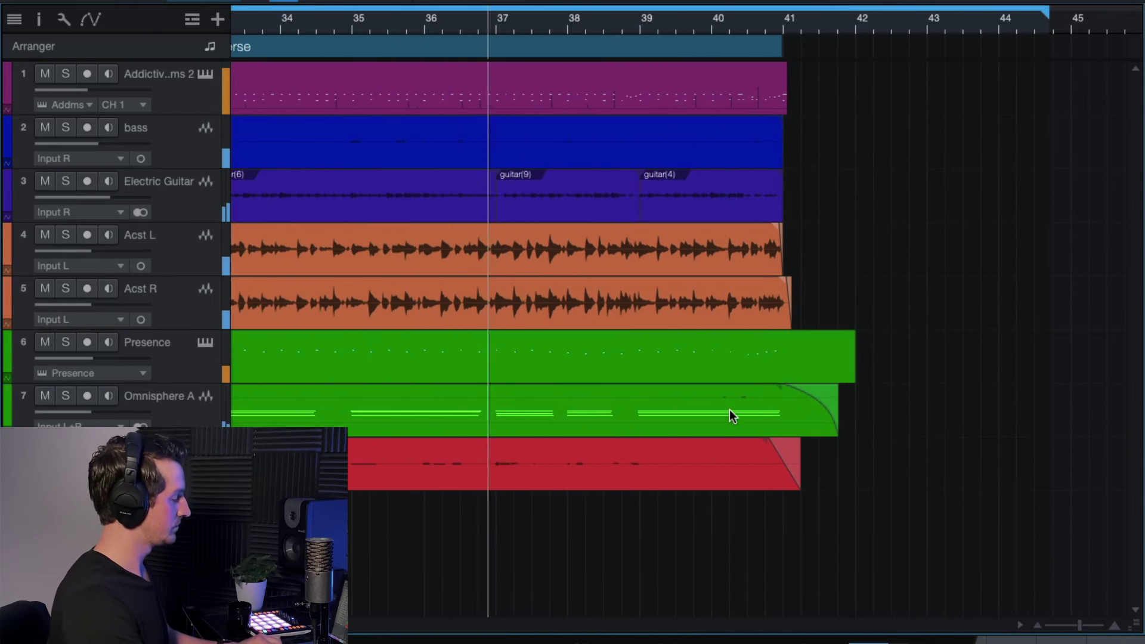
{"action": "key", "text": "F3"}
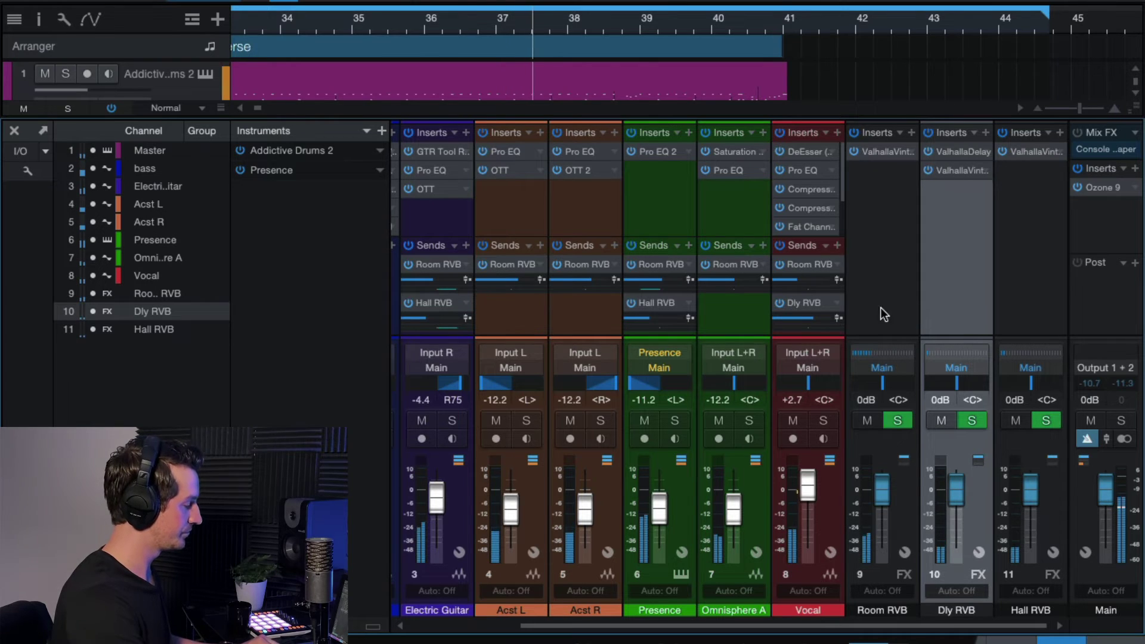
Compare the full mix with the Dly RVB channel muted and unmuted, replaying from about bar 37.
{"action": "left_click", "coordinate": [941, 420]}
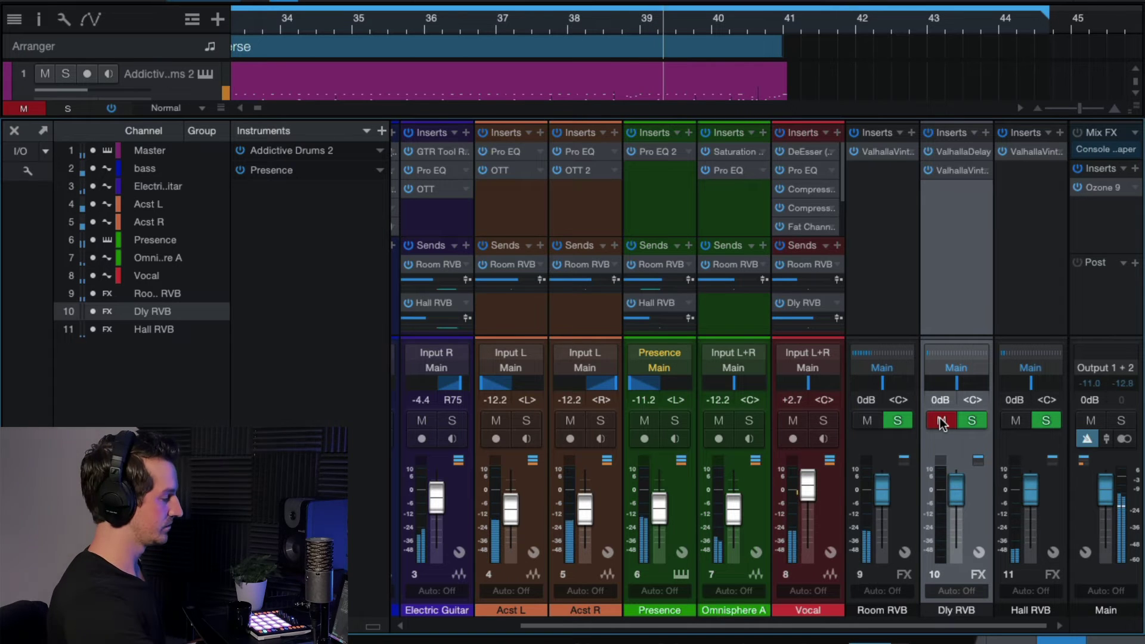
{"action": "left_click", "coordinate": [941, 420]}
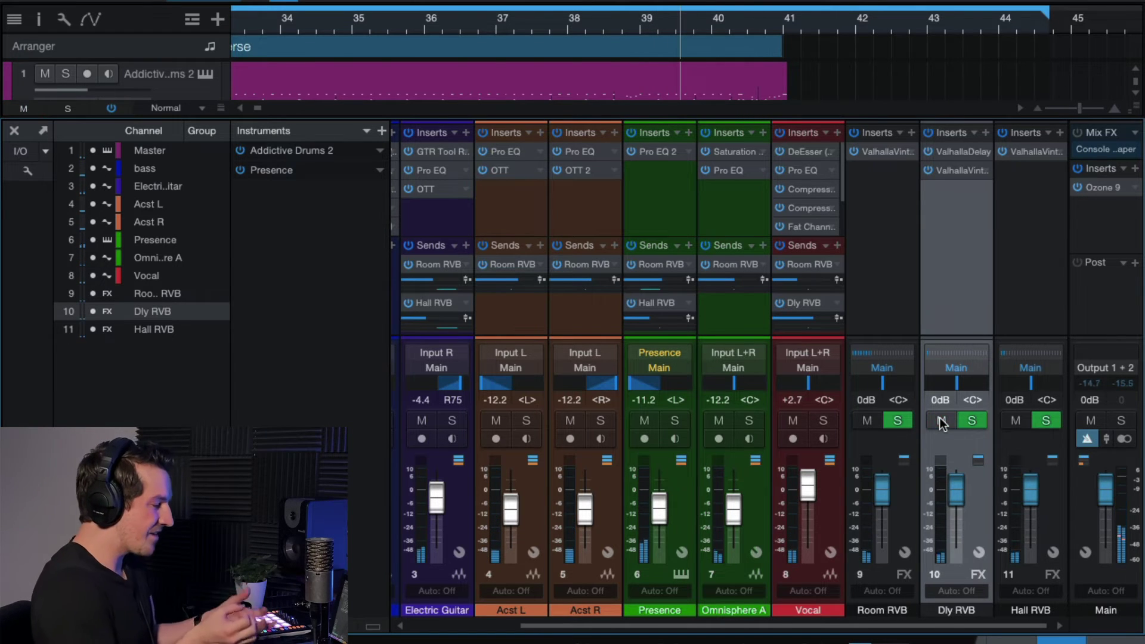
{"action": "left_click", "coordinate": [510, 24]}
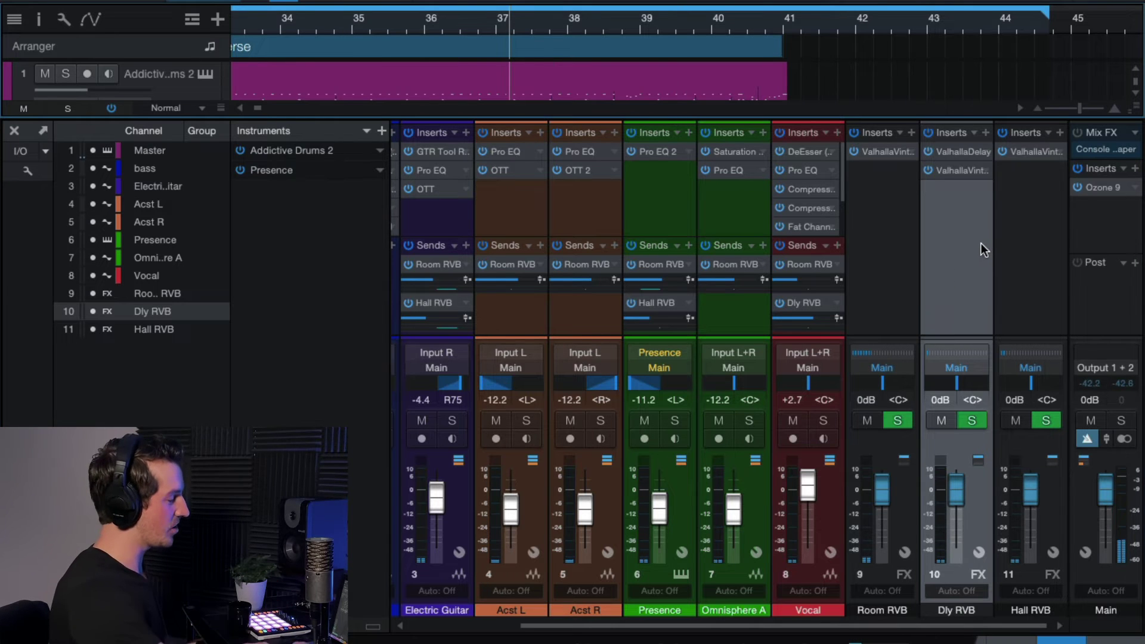
{"action": "key", "text": "space"}
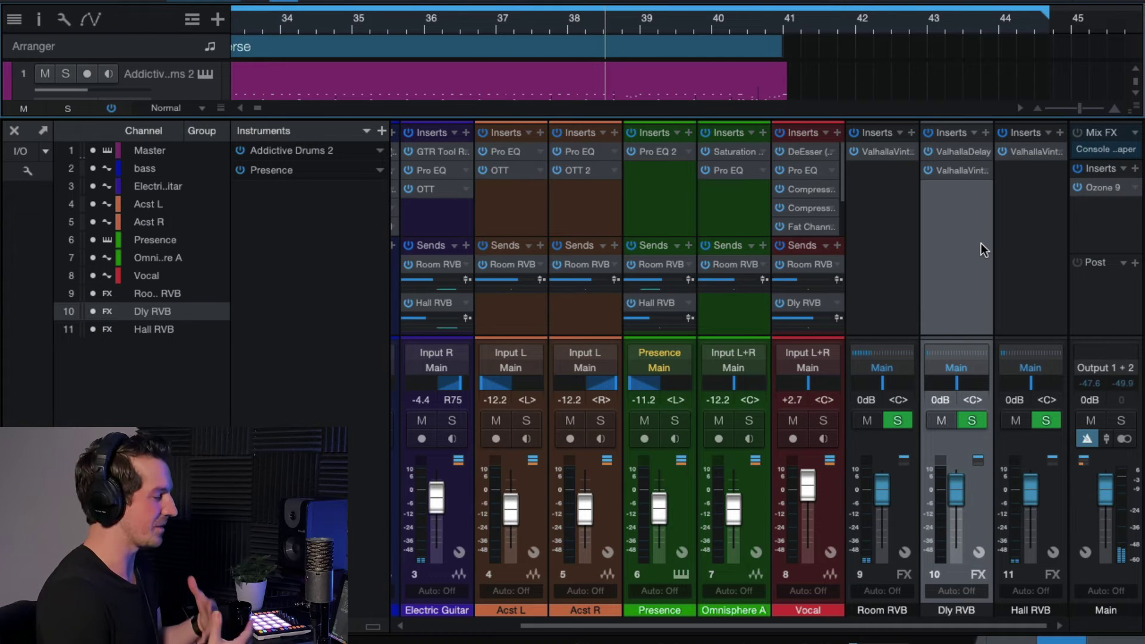
Show the whole song's arrangement without the mixer, solo the Acst L track and play it from bar 25.
{"action": "left_click", "coordinate": [15, 130]}
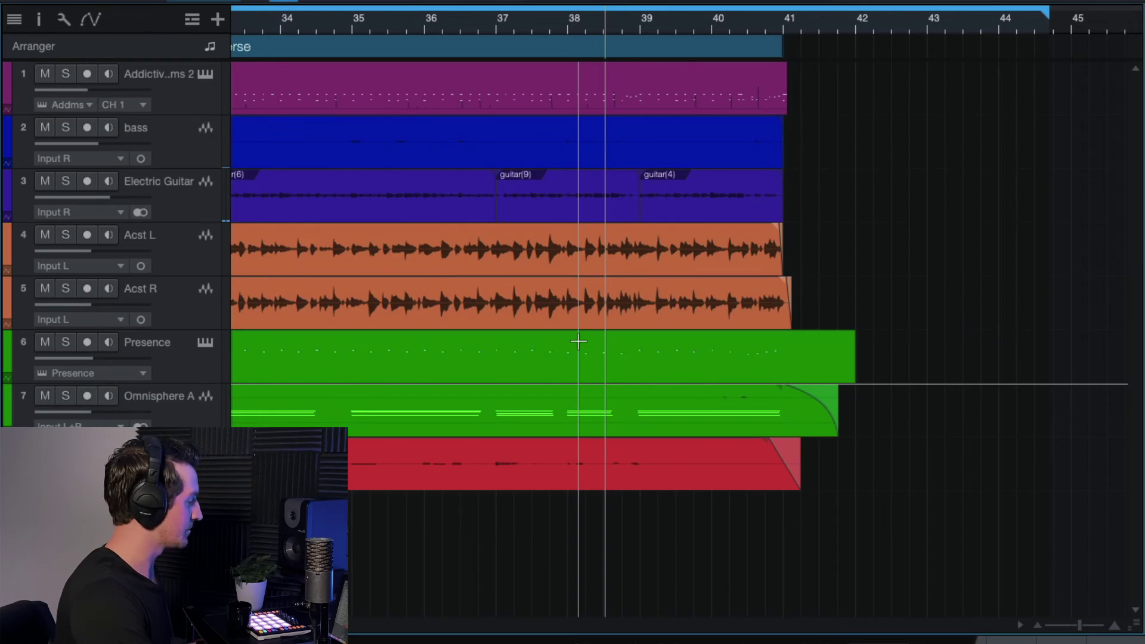
{"action": "scroll", "coordinate": [577, 341], "scroll_direction": "down", "scroll_amount": 3}
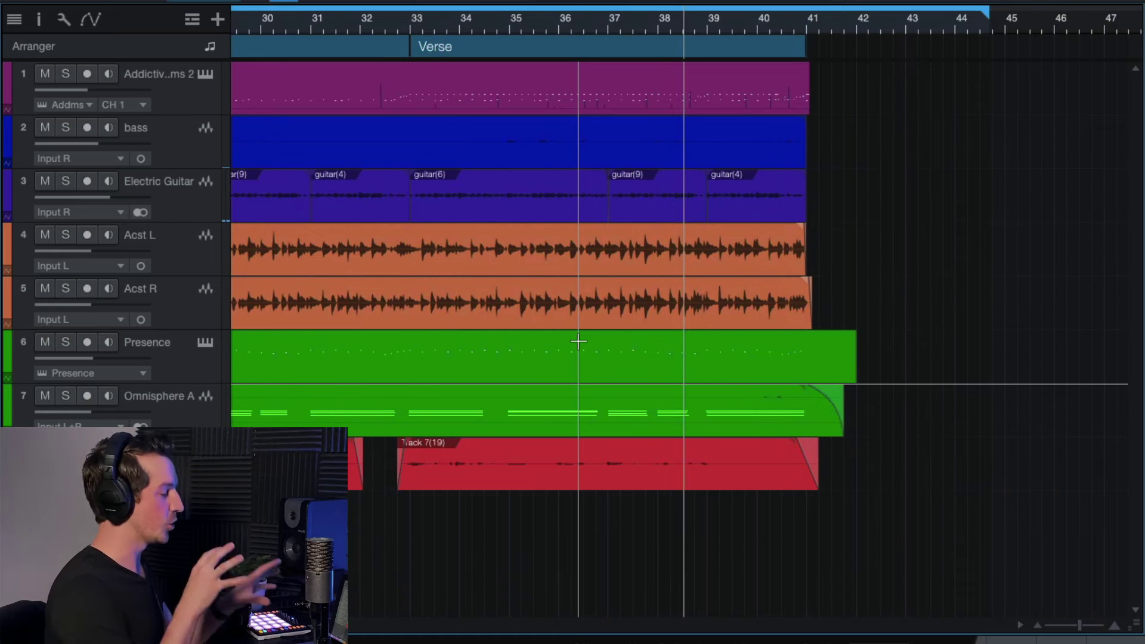
{"action": "scroll", "coordinate": [741, 389], "scroll_direction": "left", "scroll_amount": 2}
{"action": "scroll", "coordinate": [581, 380], "scroll_direction": "down", "scroll_amount": 3}
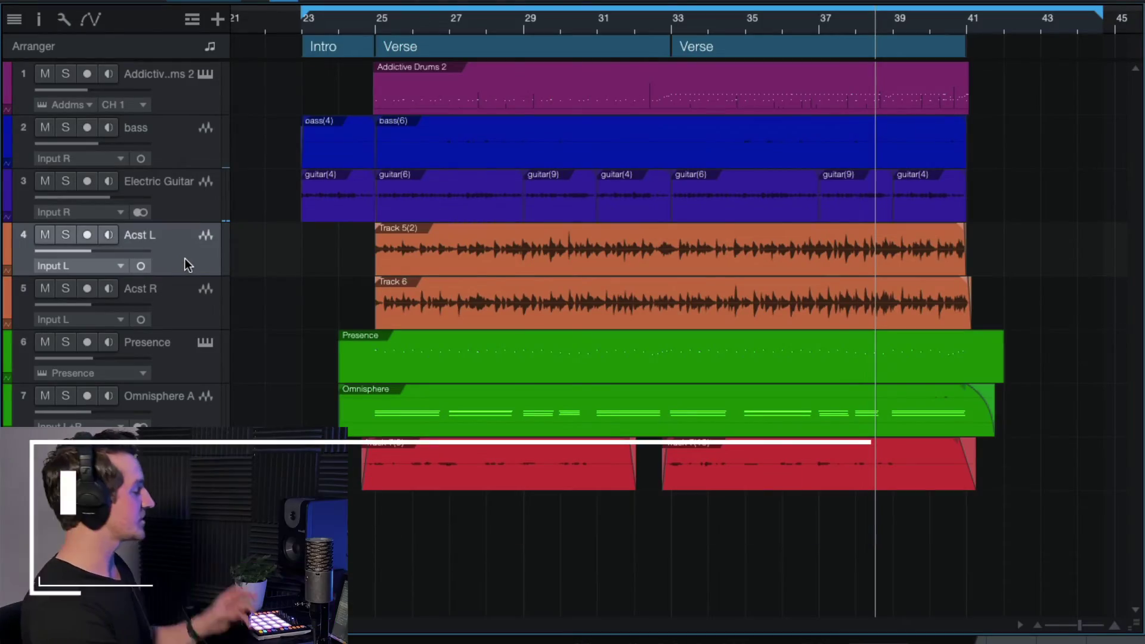
{"action": "left_click", "coordinate": [66, 235]}
{"action": "left_click", "coordinate": [380, 26]}
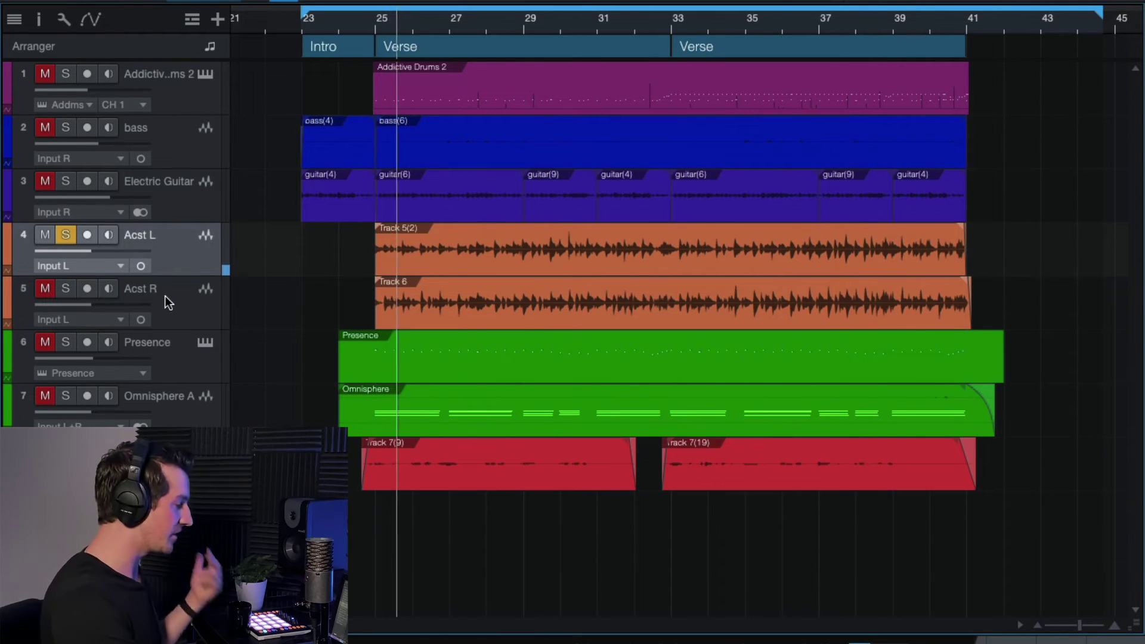
Solo the Acst R track instead of Acst L during playback, select it and stop playback.
{"action": "left_click", "coordinate": [65, 236]}
{"action": "left_click", "coordinate": [66, 289]}
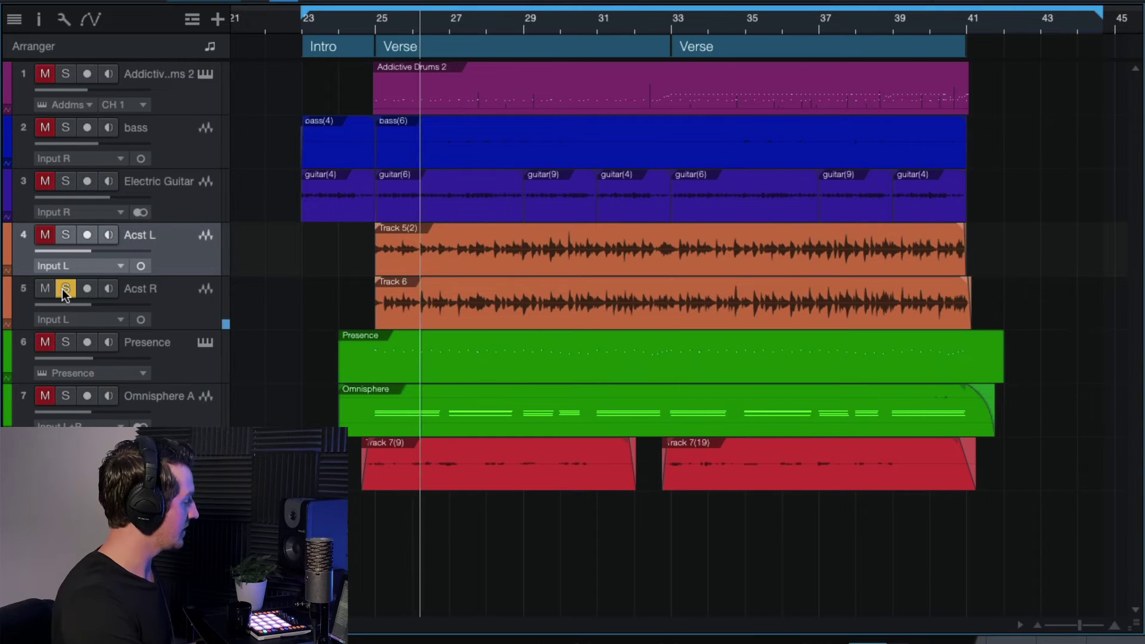
{"action": "left_click", "coordinate": [185, 309]}
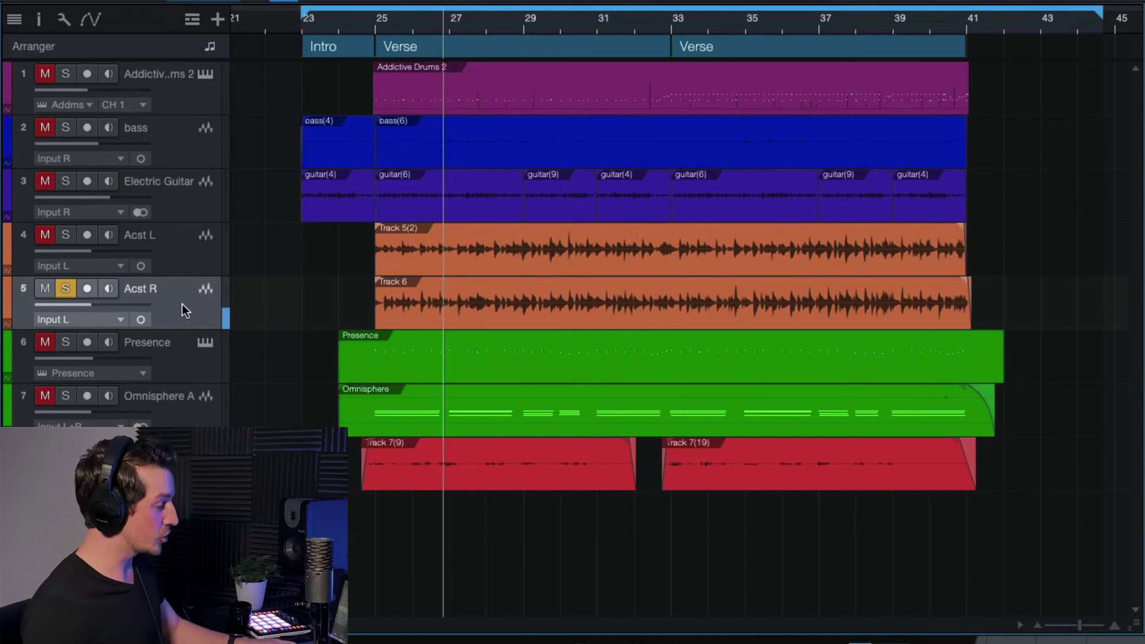
{"action": "key", "text": "space"}
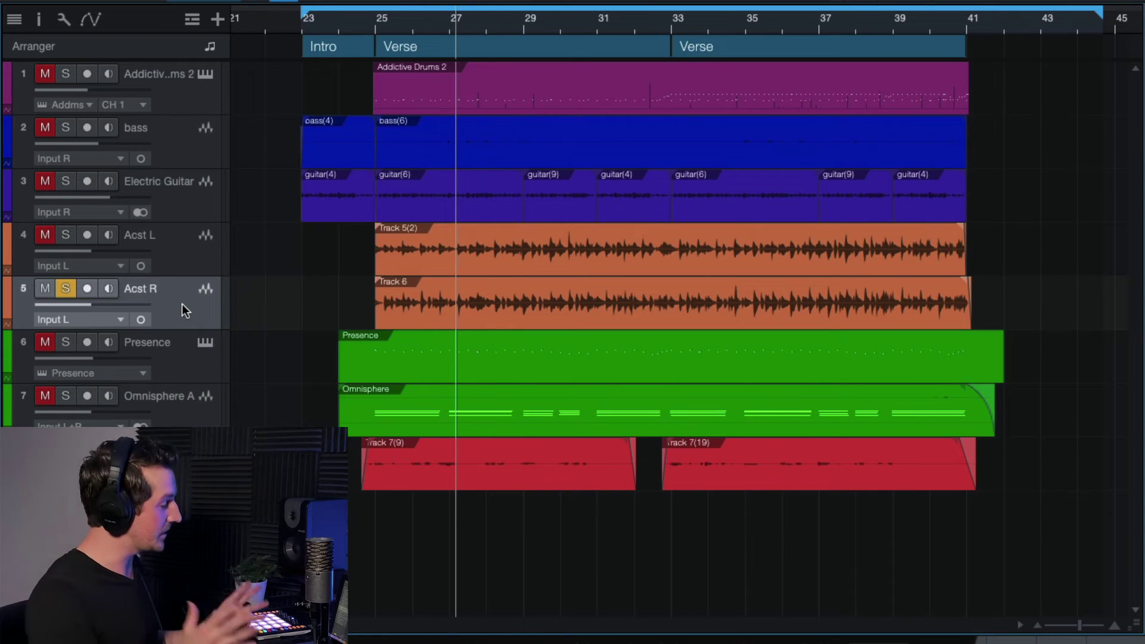
Point out the two acoustic guitar clips, solo both Acst L and Acst R and play them with the mixer shown.
{"action": "left_click", "coordinate": [439, 260]}
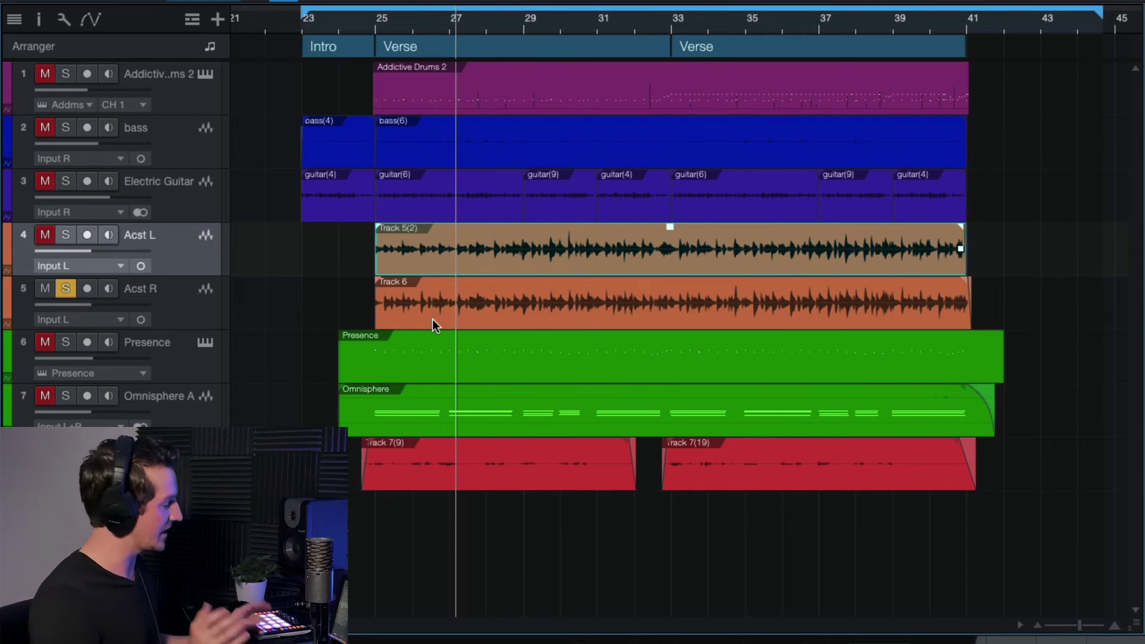
{"action": "left_click", "coordinate": [173, 310]}
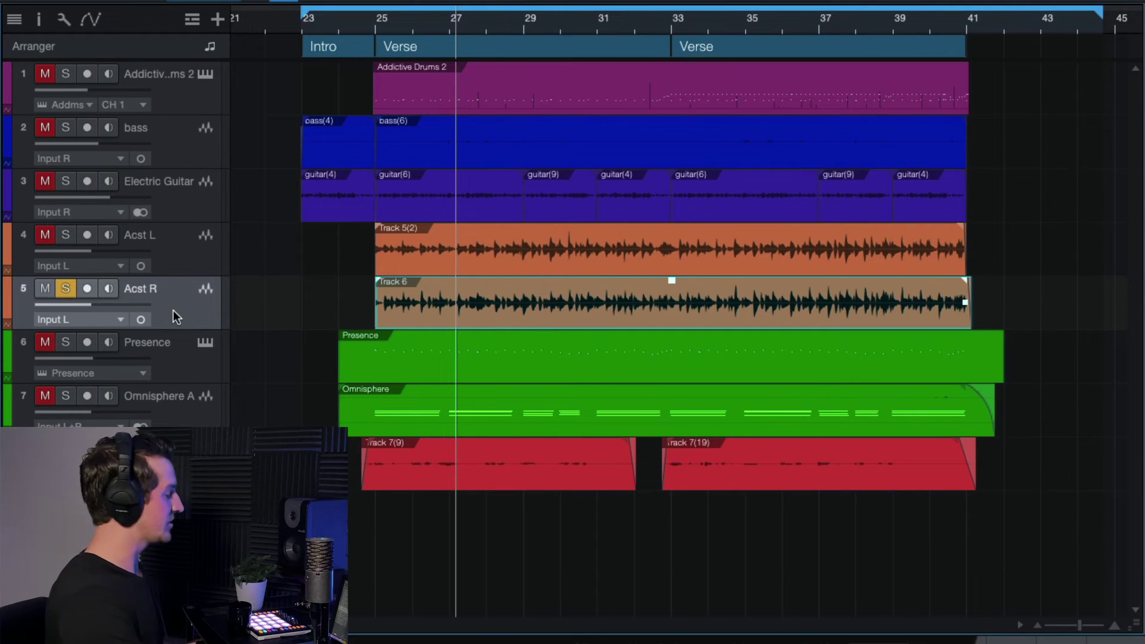
{"action": "left_click", "coordinate": [66, 288]}
{"action": "left_click", "coordinate": [66, 234]}
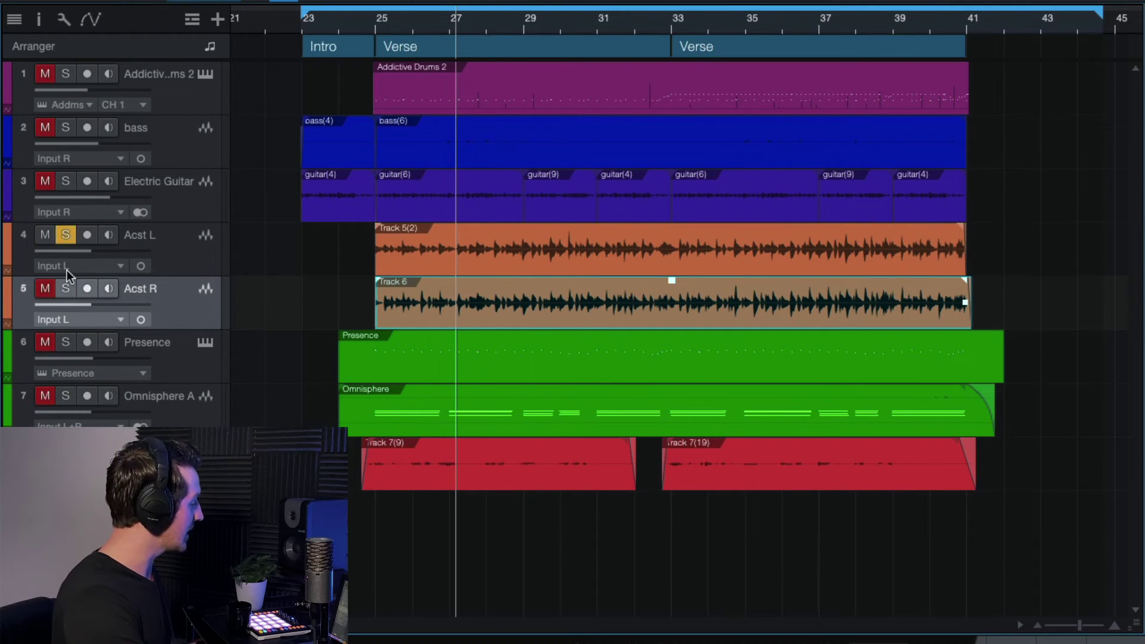
{"action": "left_click", "coordinate": [65, 288]}
{"action": "key", "text": "F3"}
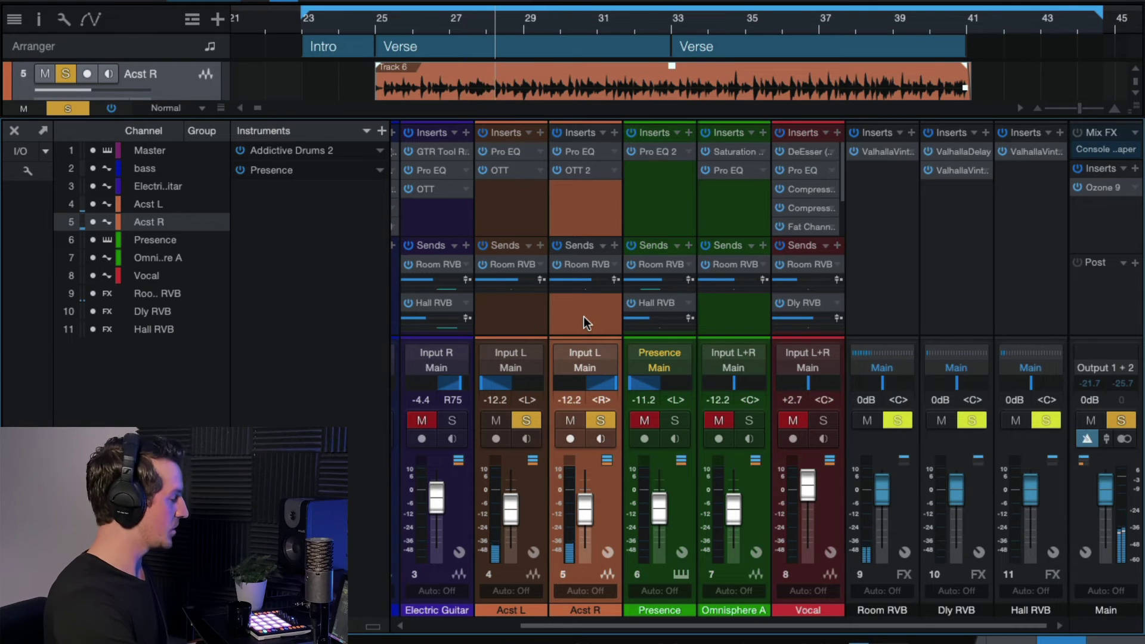
{"action": "left_click_drag", "start_coordinate": [481, 280], "coordinate": [516, 291]}
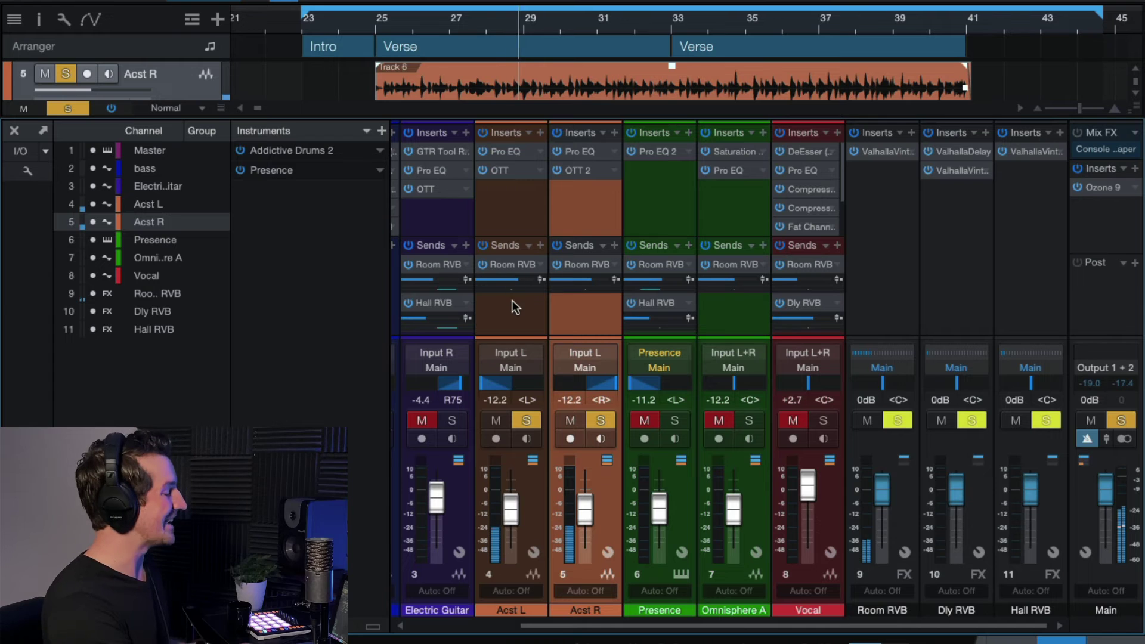
Show the Acst L channel's Pro EQ curve and OTT compressor settings, closing each plug-in window after viewing it.
{"action": "left_click", "coordinate": [887, 234]}
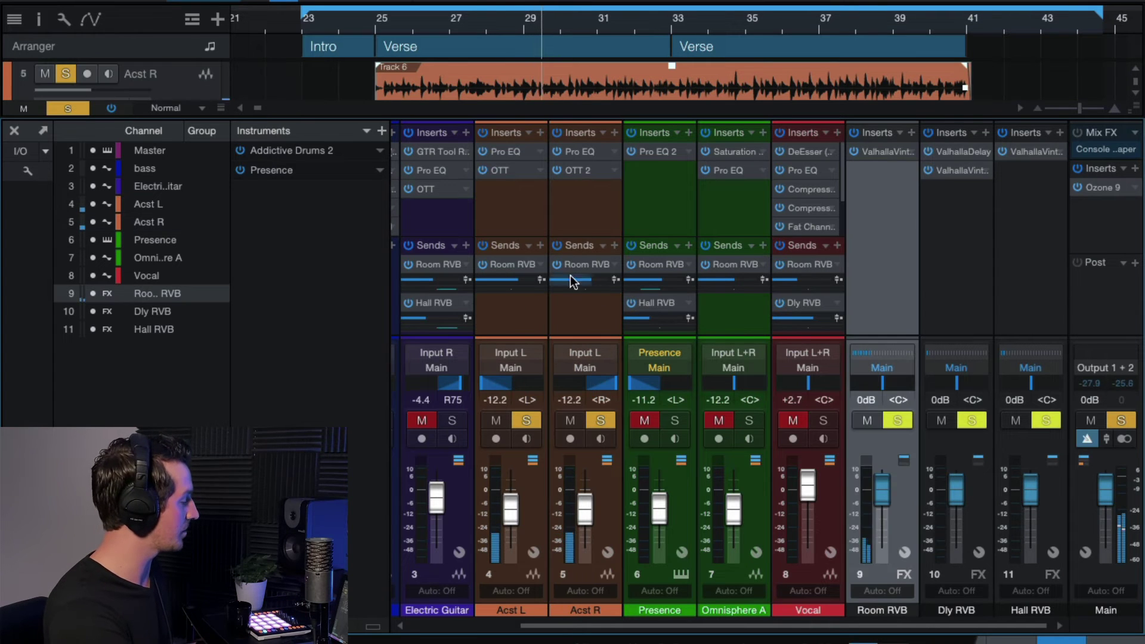
{"action": "left_click", "coordinate": [488, 314]}
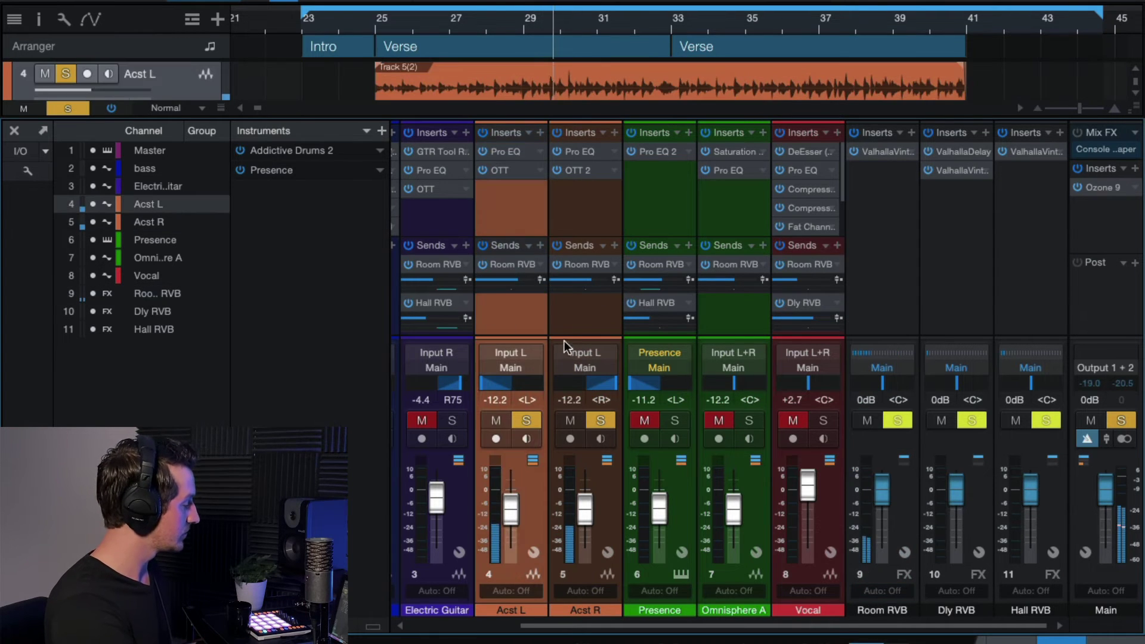
{"action": "left_click", "coordinate": [500, 152]}
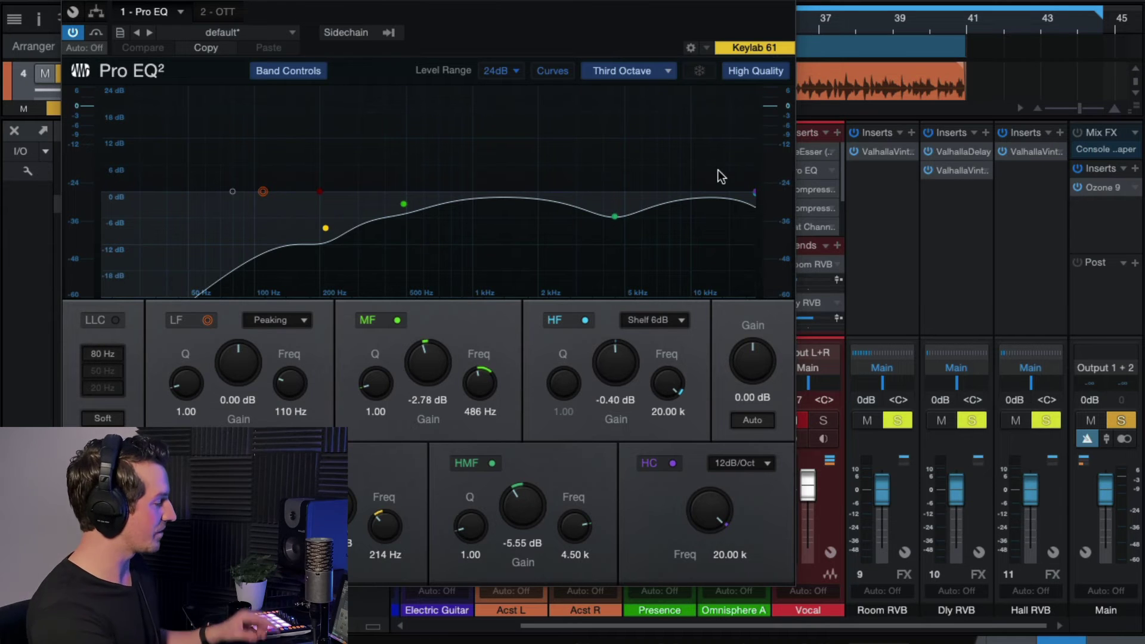
{"action": "left_click", "coordinate": [789, 8]}
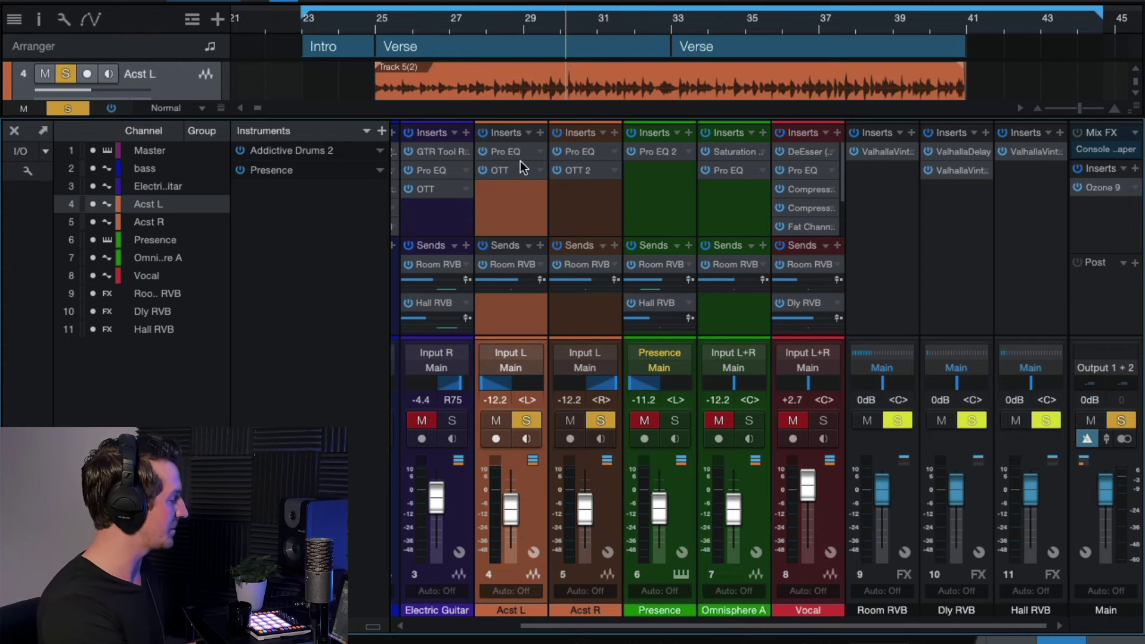
{"action": "left_click", "coordinate": [498, 170]}
{"action": "left_click_drag", "start_coordinate": [342, 23], "coordinate": [898, 20]}
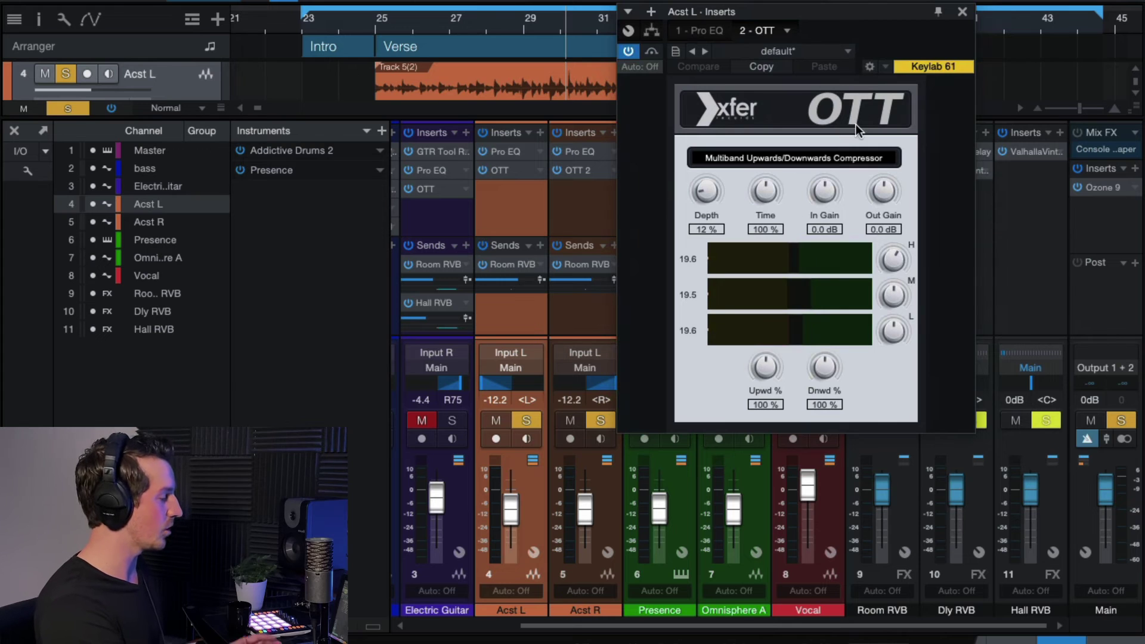
{"action": "left_click", "coordinate": [963, 14]}
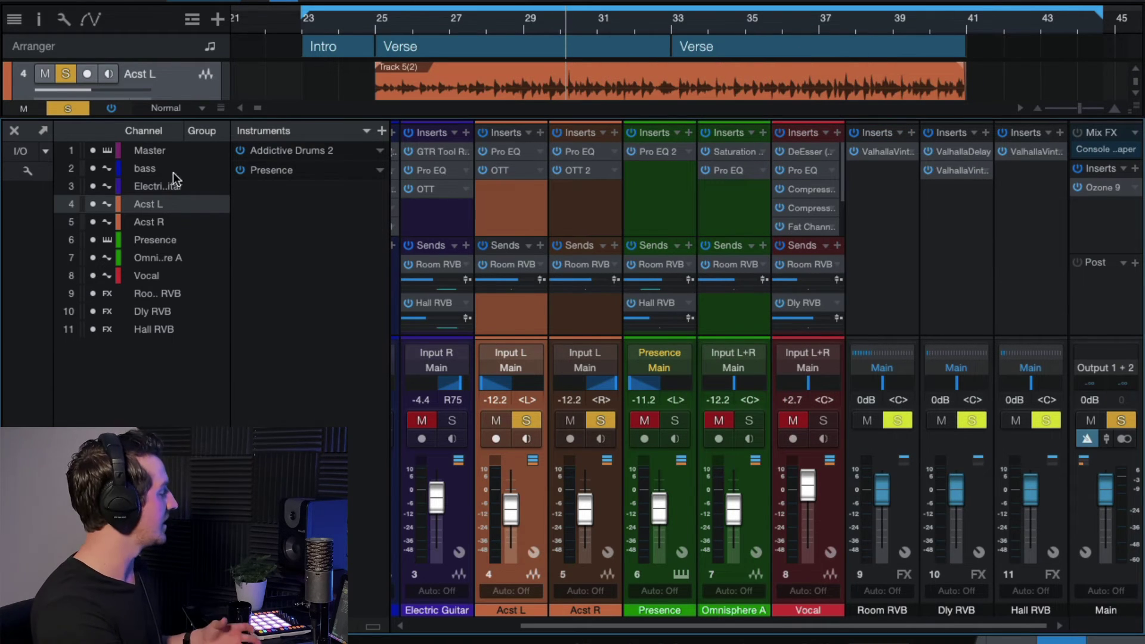
Hide the mixer, take Acst L and Acst R out of solo and play the full mix from about bar 30.
{"action": "left_click", "coordinate": [13, 130]}
{"action": "left_click", "coordinate": [65, 234]}
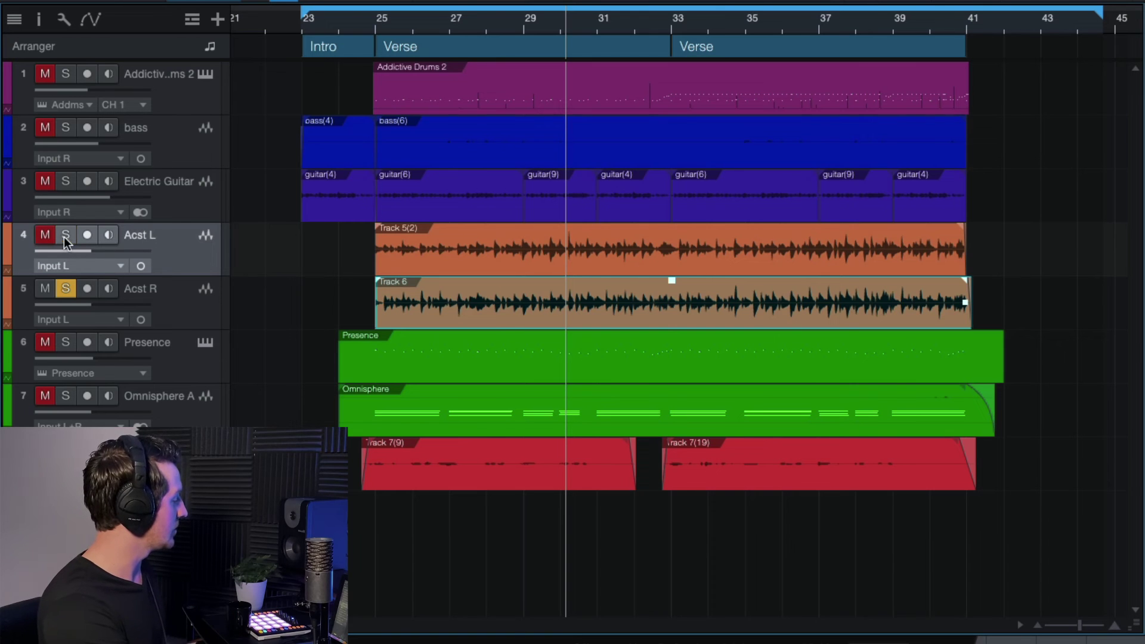
{"action": "left_click", "coordinate": [66, 288]}
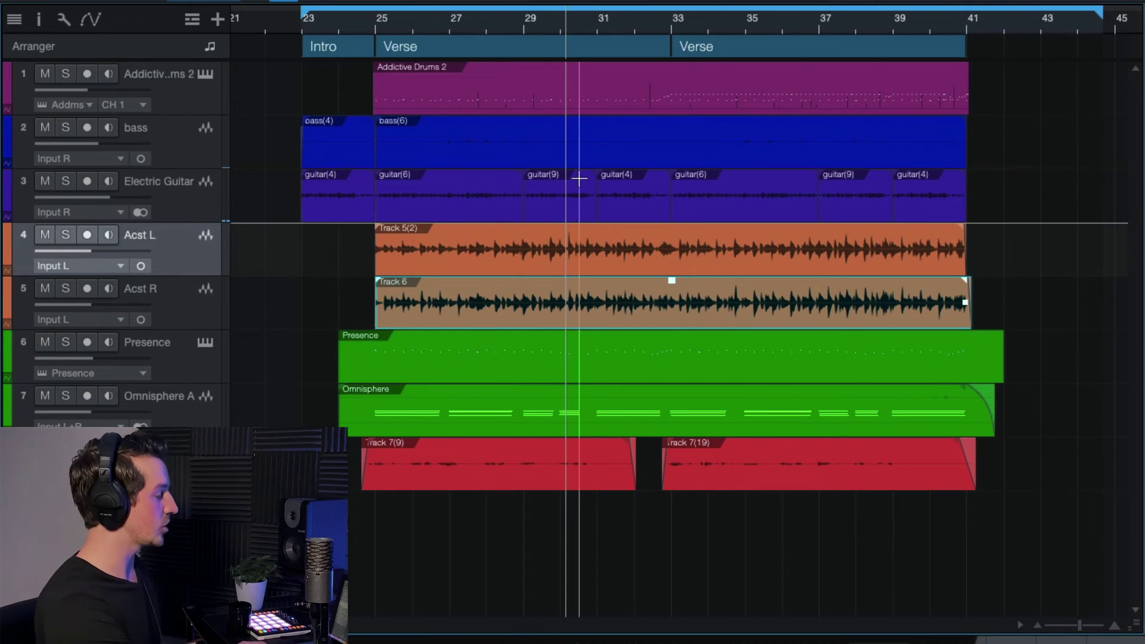
{"action": "key", "text": "space"}
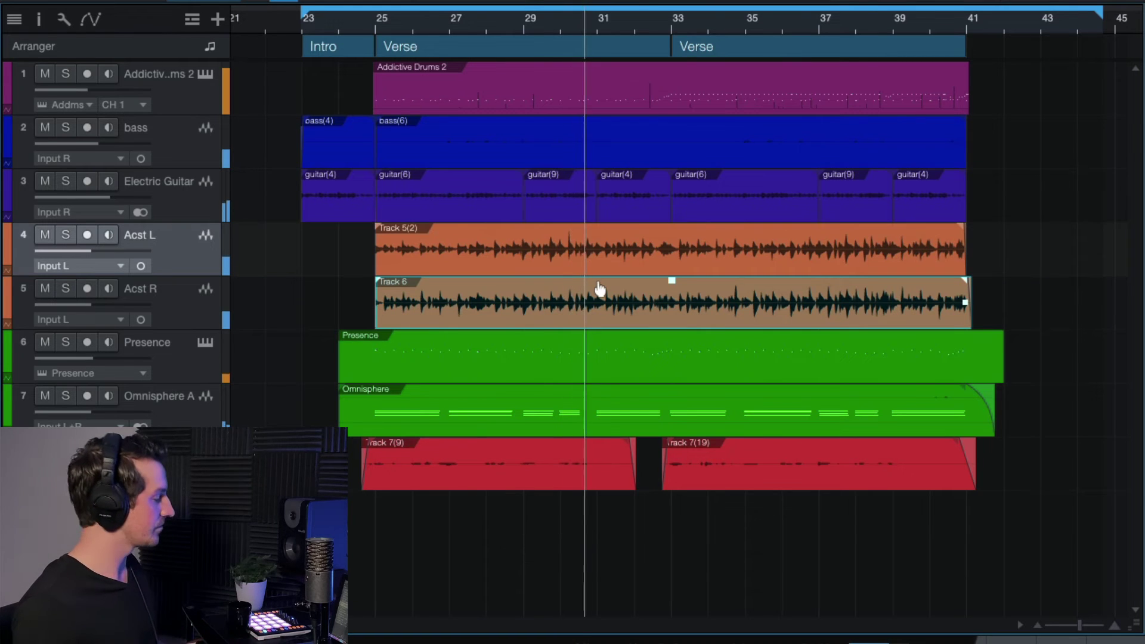
Compare the full mix with both acoustic guitar tracks muted and unmuted together, finishing with only Acst L selected.
{"action": "left_click", "coordinate": [173, 289], "text": "shift"}
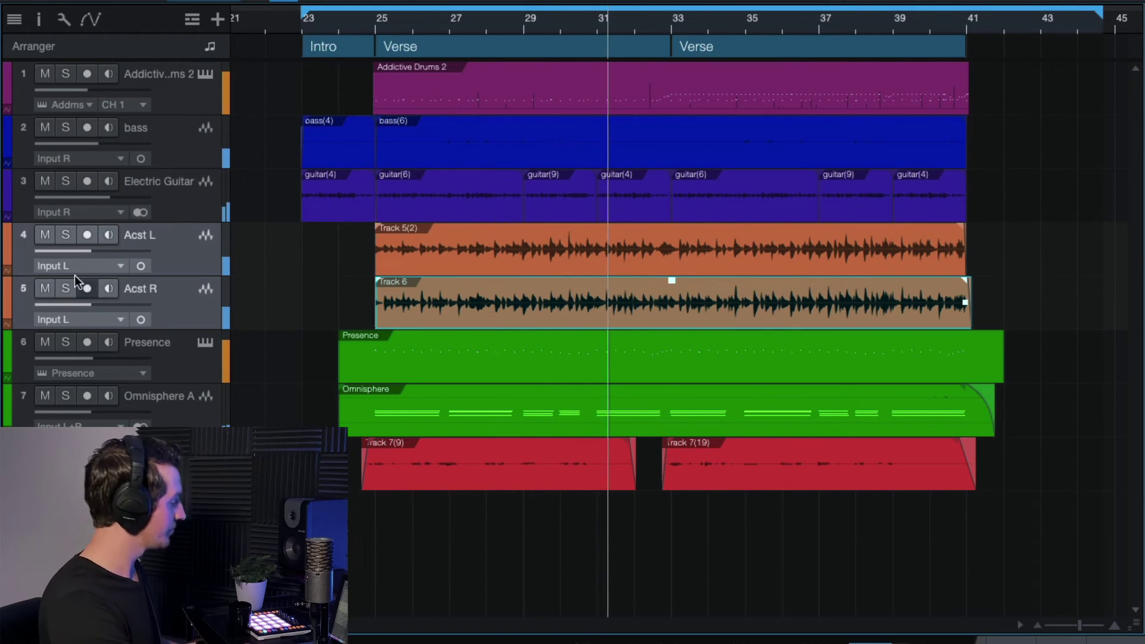
{"action": "left_click", "coordinate": [41, 236]}
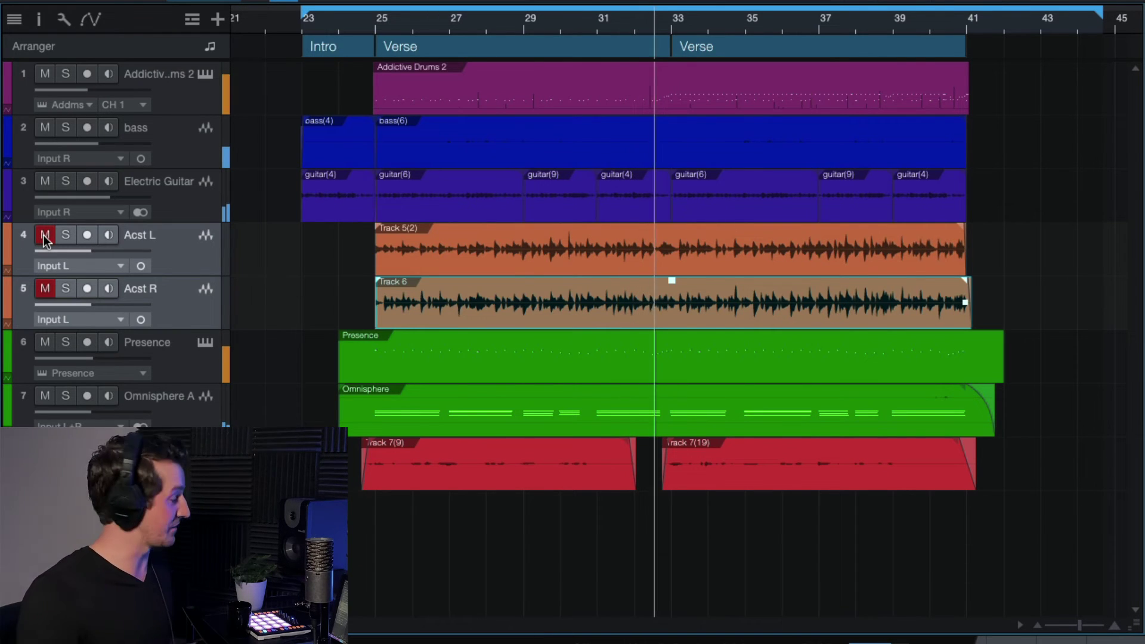
{"action": "left_click", "coordinate": [44, 236]}
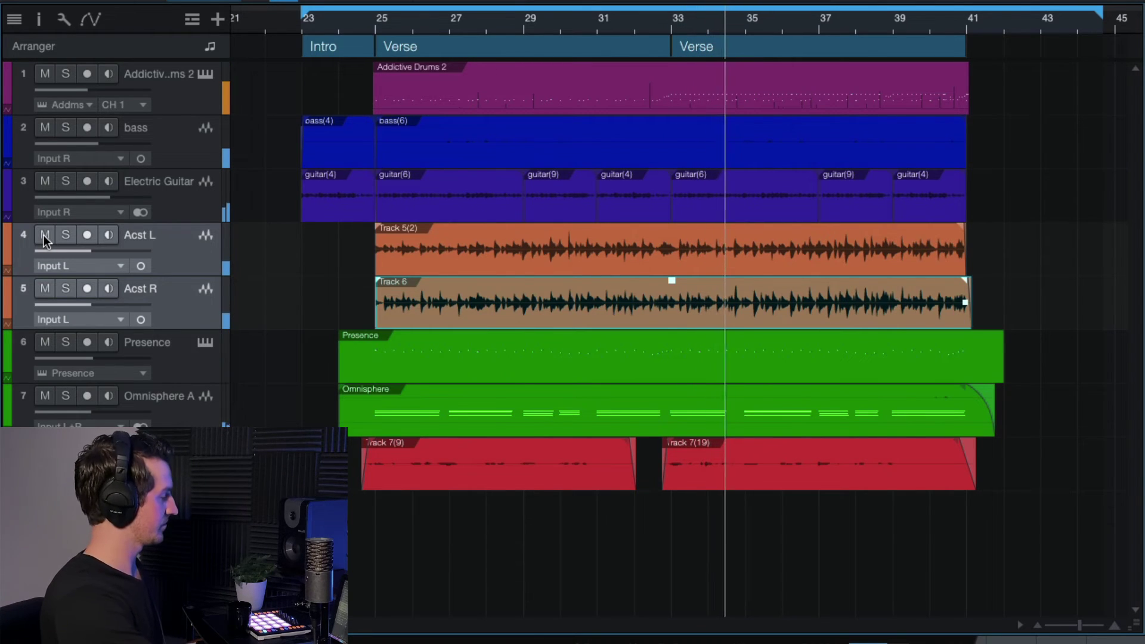
{"action": "left_click", "coordinate": [174, 266]}
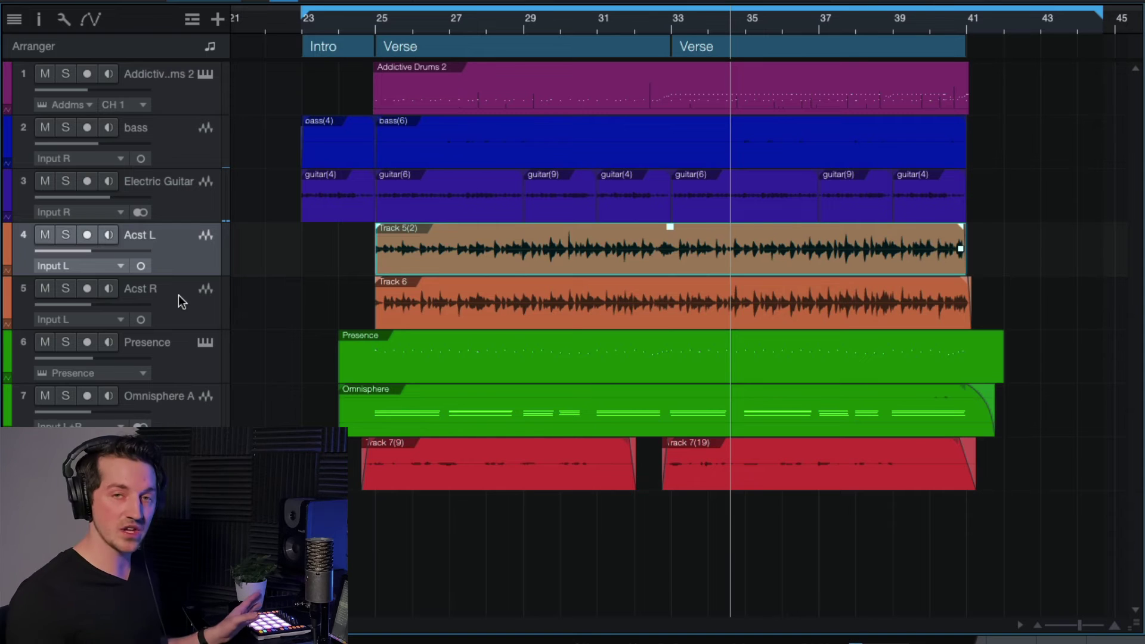
Solo the drums, bass, Electric Guitar, Acst L and Acst R tracks and play them from just before the first verse.
{"action": "key", "text": "l"}
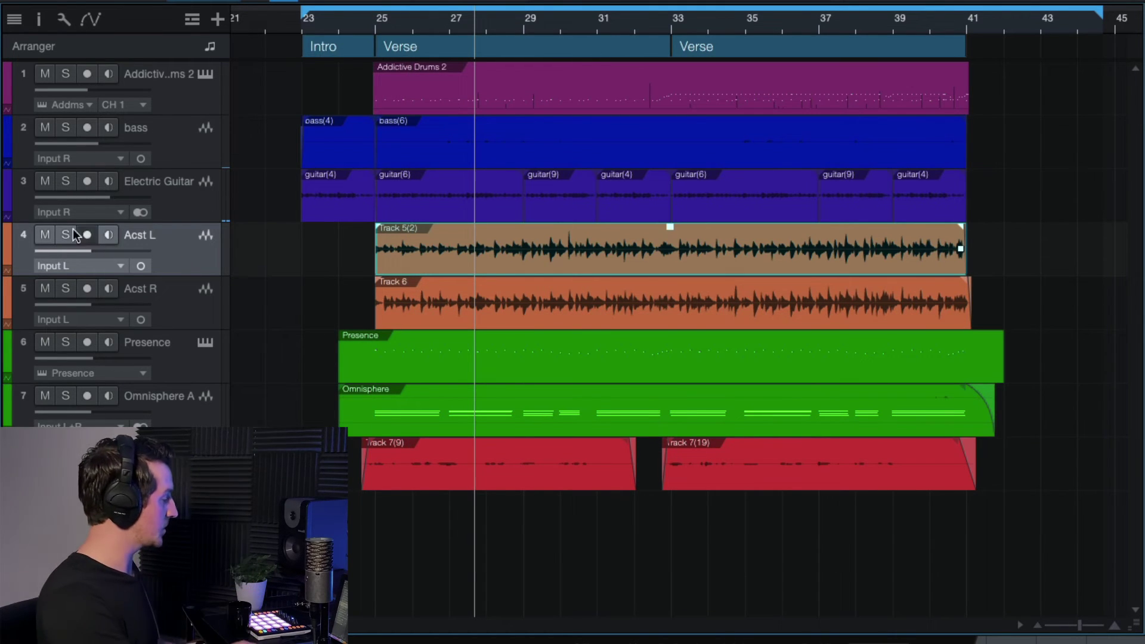
{"action": "left_click", "coordinate": [65, 181]}
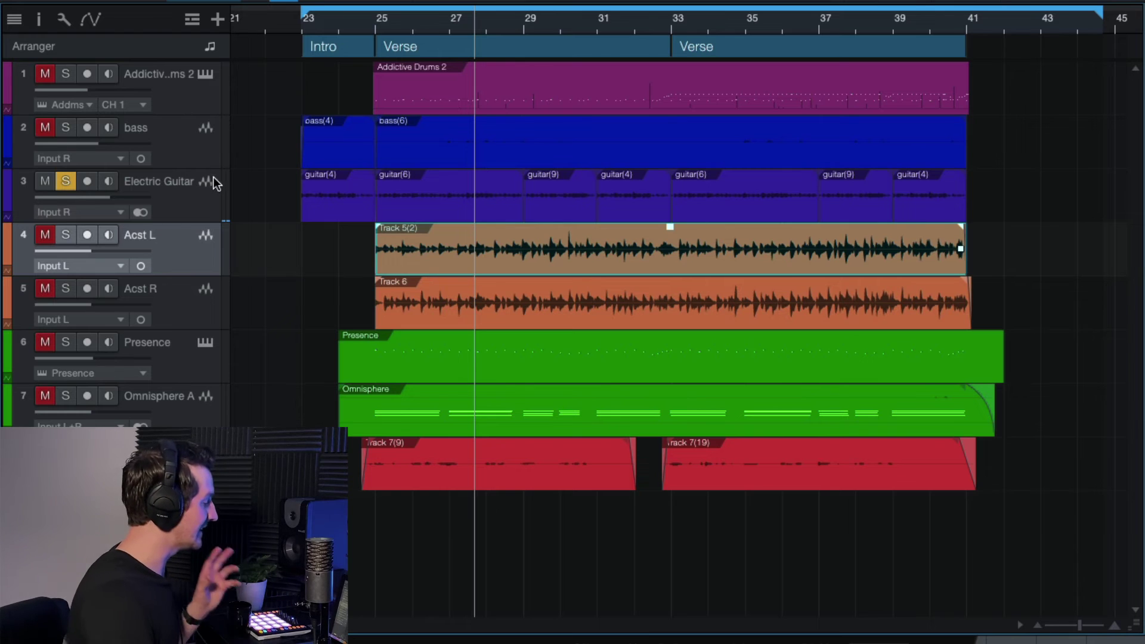
{"action": "left_click", "coordinate": [66, 75]}
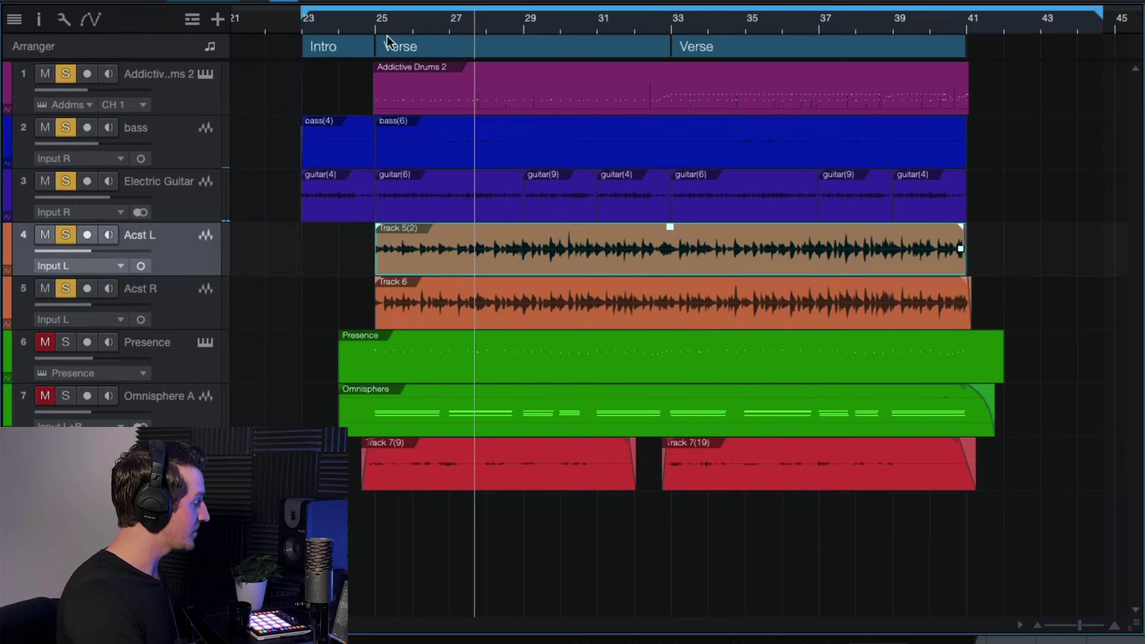
{"action": "scroll", "coordinate": [371, 22], "scroll_direction": "up", "scroll_amount": 3}
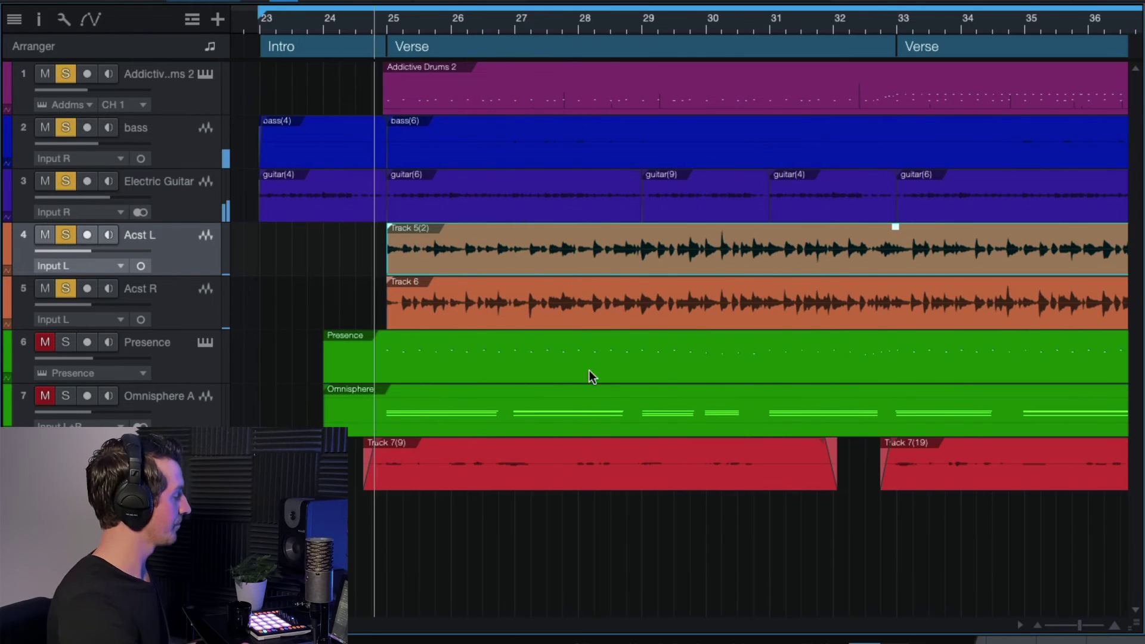
{"action": "scroll", "coordinate": [611, 489], "scroll_direction": "right", "scroll_amount": 2}
{"action": "scroll", "coordinate": [611, 489], "scroll_direction": "down", "scroll_amount": 1}
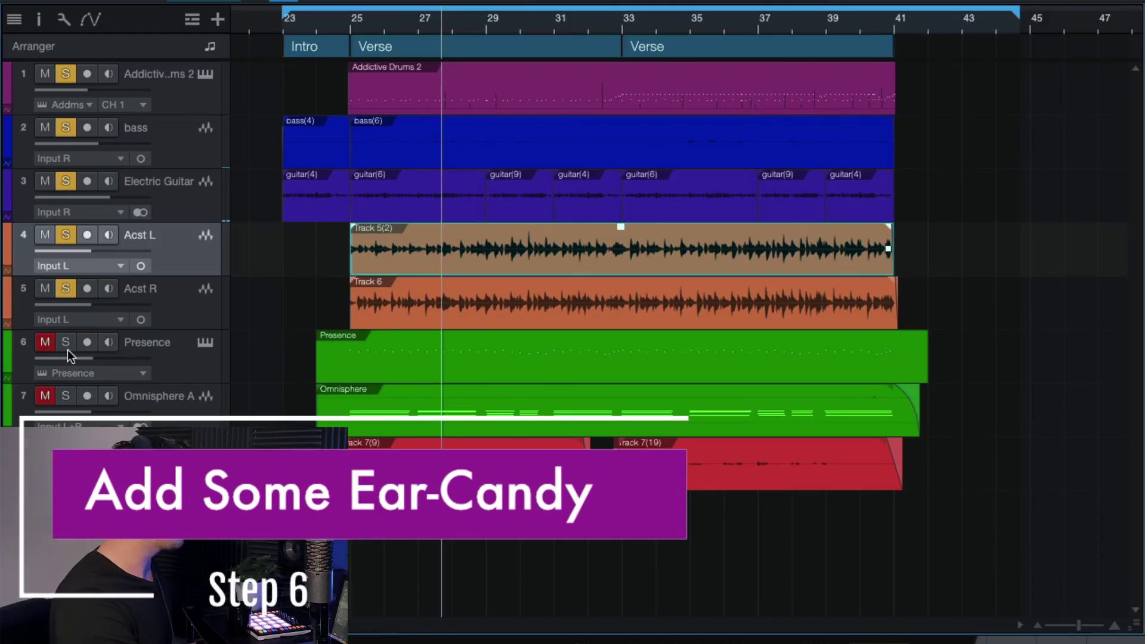
Point out the bass and Electric Guitar tracks and play the soloed tracks from bar 25.
{"action": "left_click", "coordinate": [177, 132]}
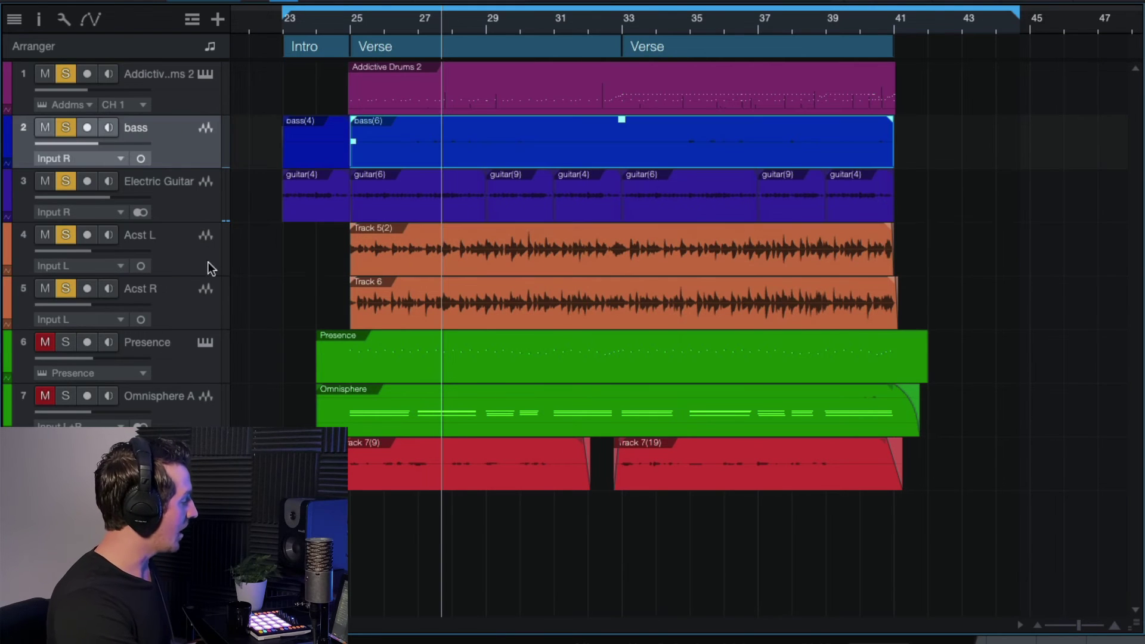
{"action": "left_click", "coordinate": [173, 195]}
{"action": "scroll", "coordinate": [405, 90], "scroll_direction": "left", "scroll_amount": 1}
{"action": "left_click", "coordinate": [372, 20]}
{"action": "key", "text": "space"}
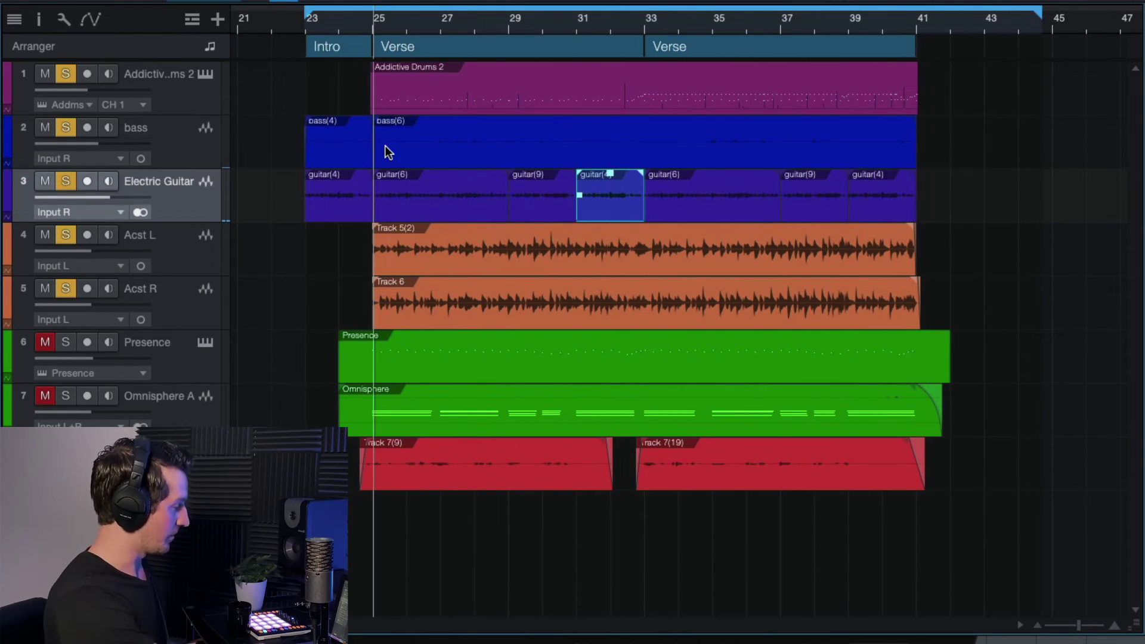
Restrict the solo to the Electric Guitar and Presence tracks.
{"action": "left_click", "coordinate": [65, 181], "text": "ctrl"}
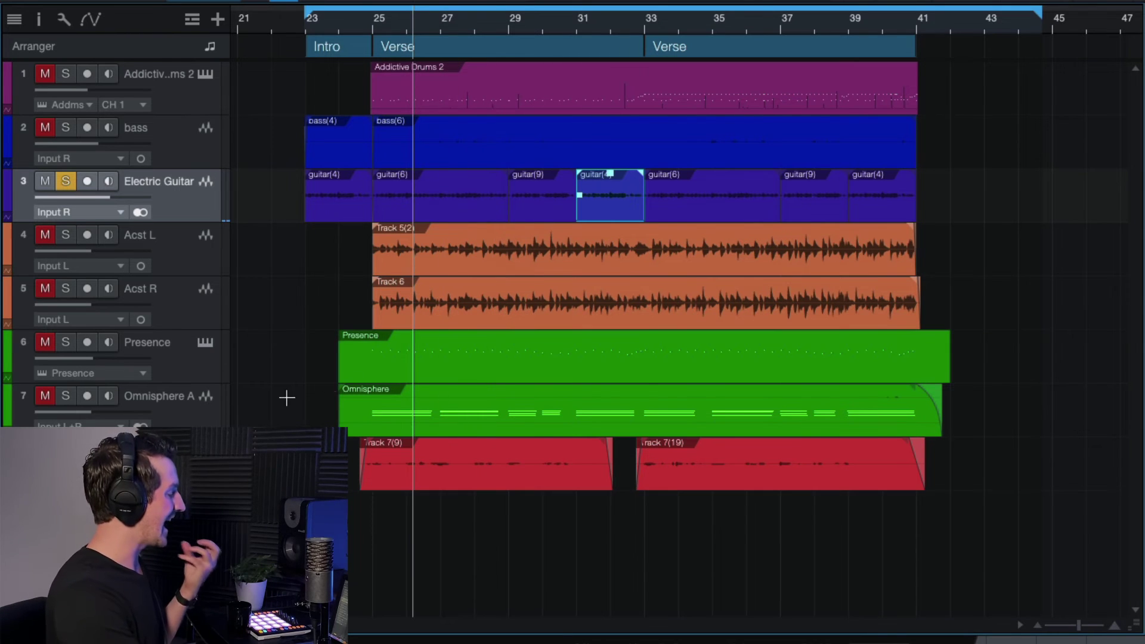
{"action": "left_click", "coordinate": [180, 426]}
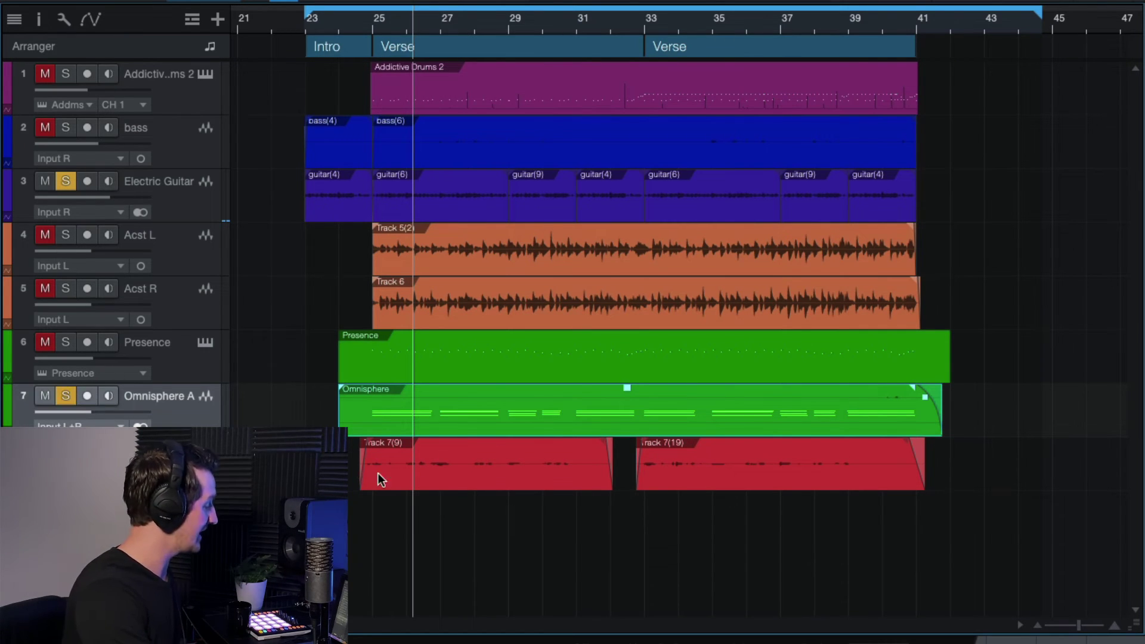
{"action": "key", "text": "e"}
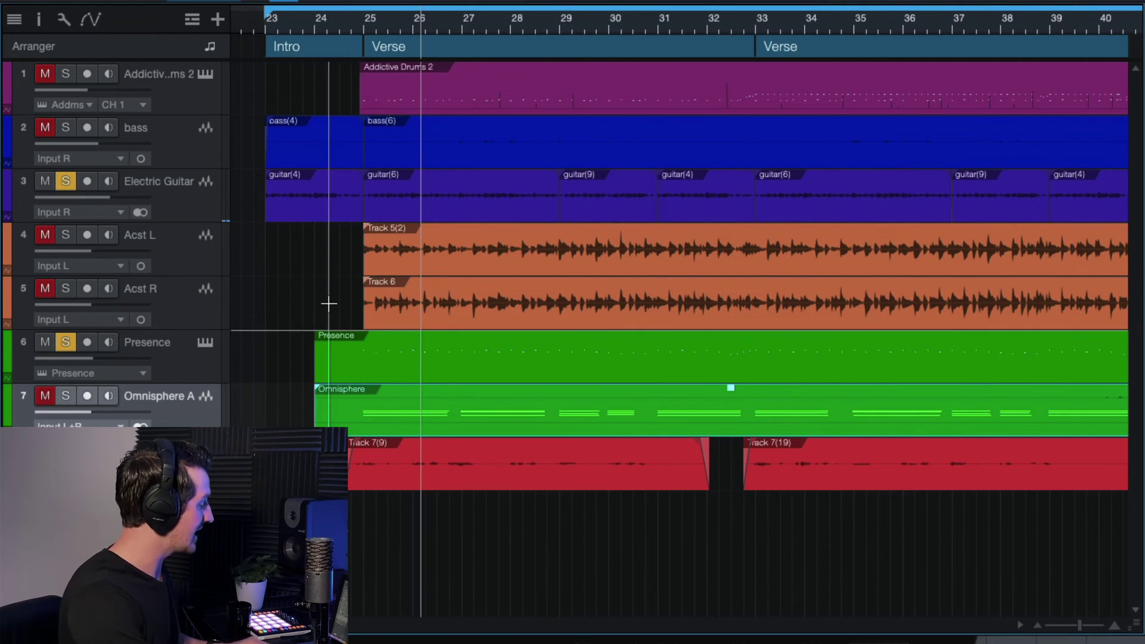
{"action": "key", "text": "e"}
Play from just before bar 25, switching the Electric Guitar's solo off and on to compare it with Presence alone.
{"action": "left_click", "coordinate": [364, 30]}
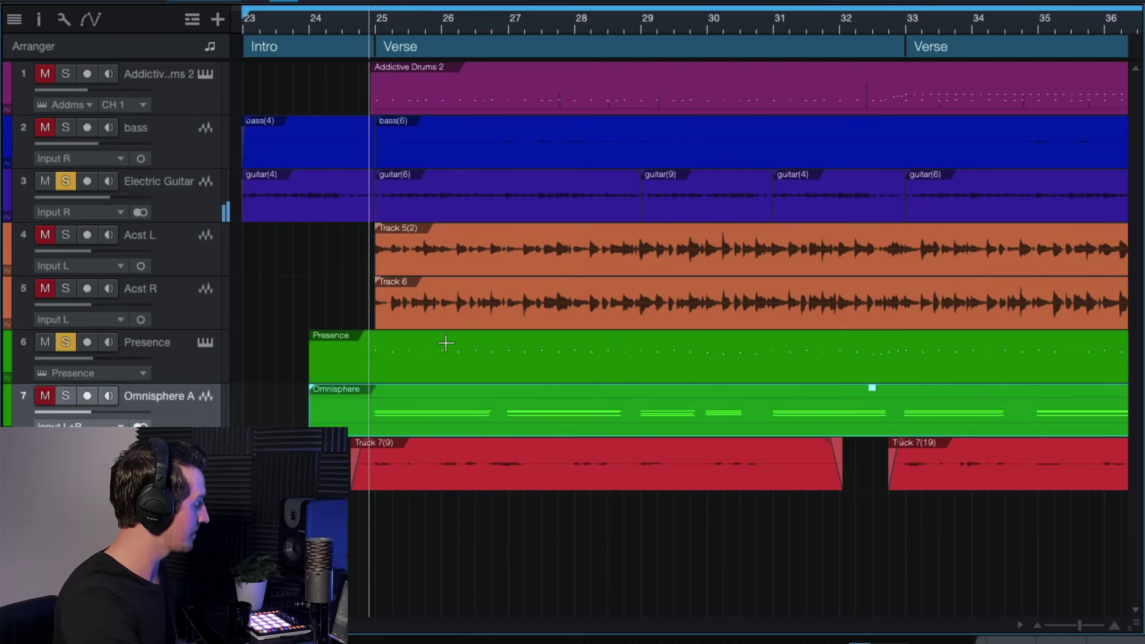
{"action": "left_click", "coordinate": [64, 182]}
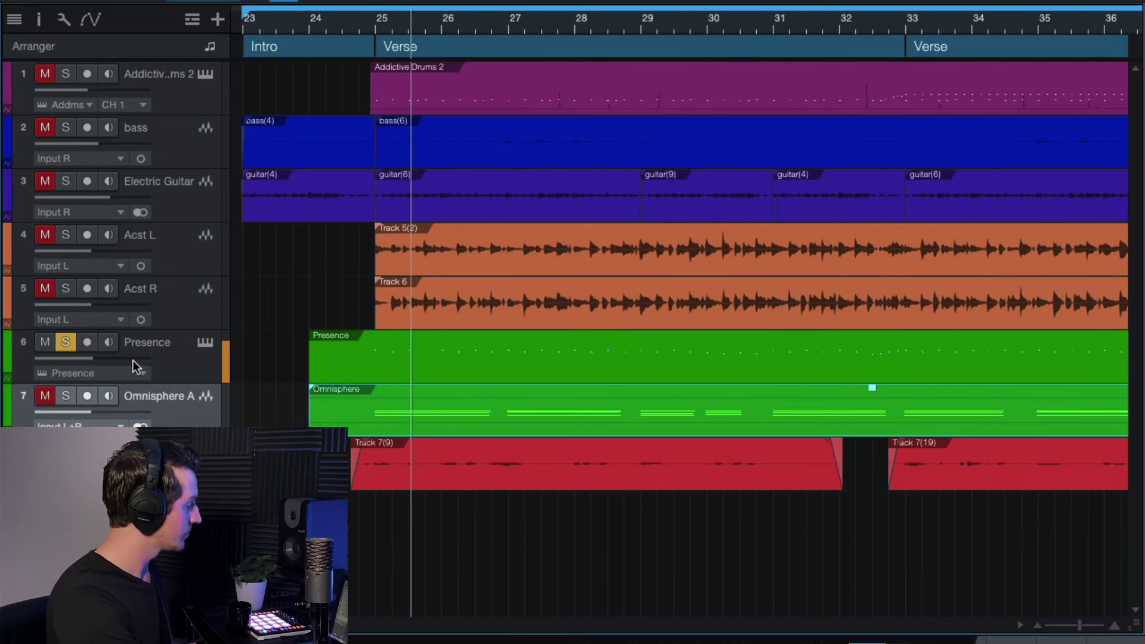
{"action": "left_click", "coordinate": [67, 181]}
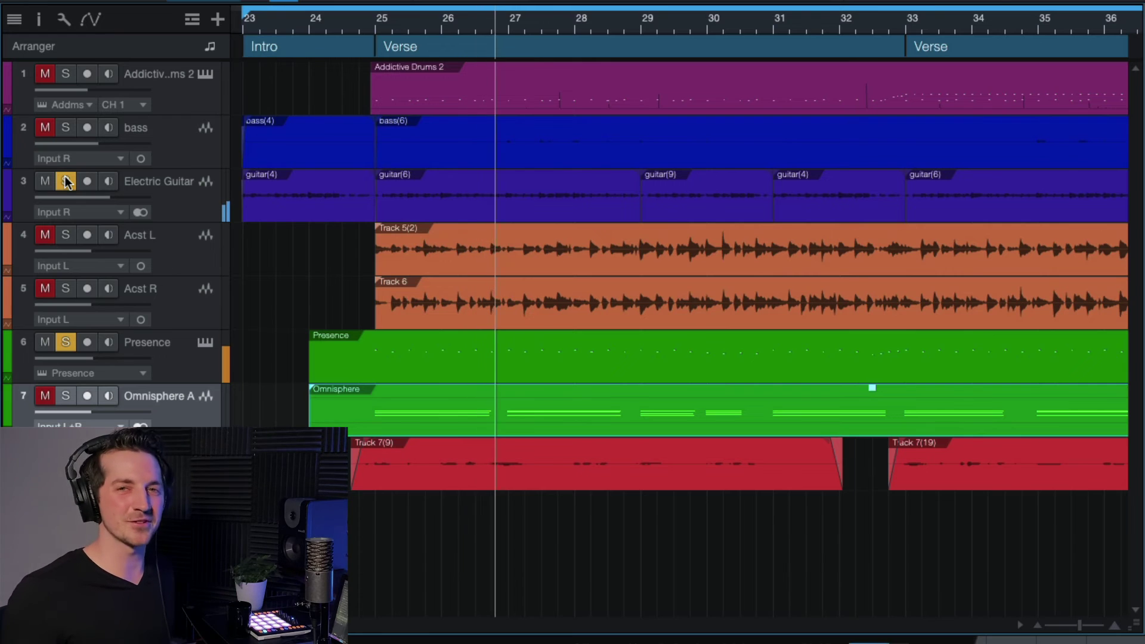
Show the Presence track's Glockenspiel Basic instrument, close it, and resume playback briefly with the track's record arming switched off.
{"action": "left_click", "coordinate": [196, 354]}
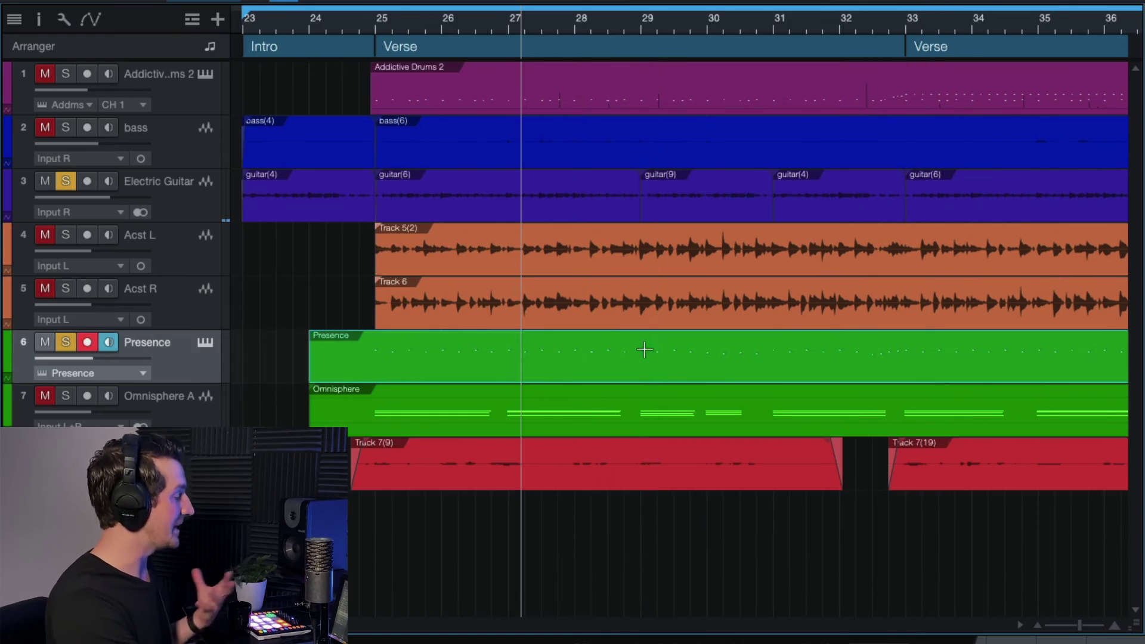
{"action": "left_click", "coordinate": [205, 344]}
{"action": "left_click_drag", "start_coordinate": [536, 24], "coordinate": [684, 28]}
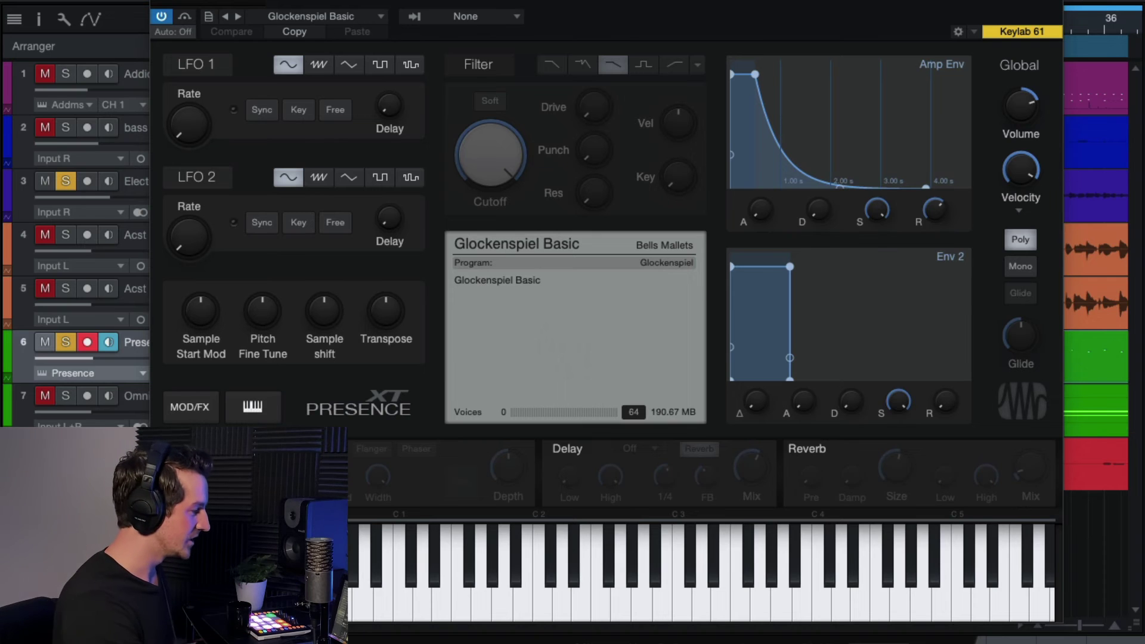
{"action": "key", "text": "ctrl+w"}
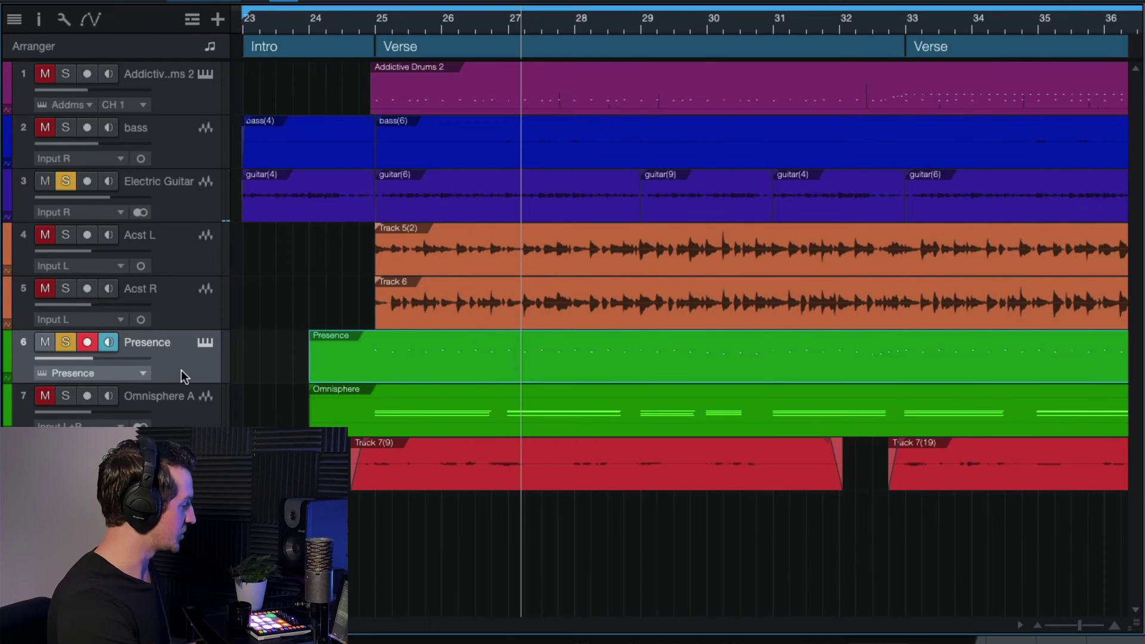
{"action": "key", "text": "space"}
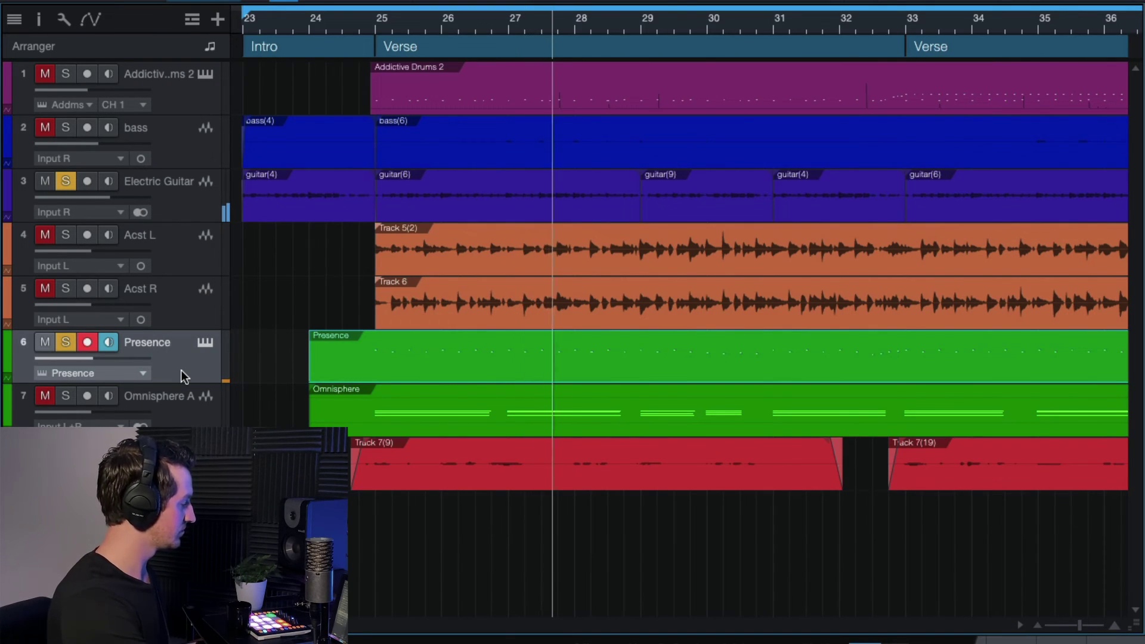
{"action": "left_click", "coordinate": [85, 341]}
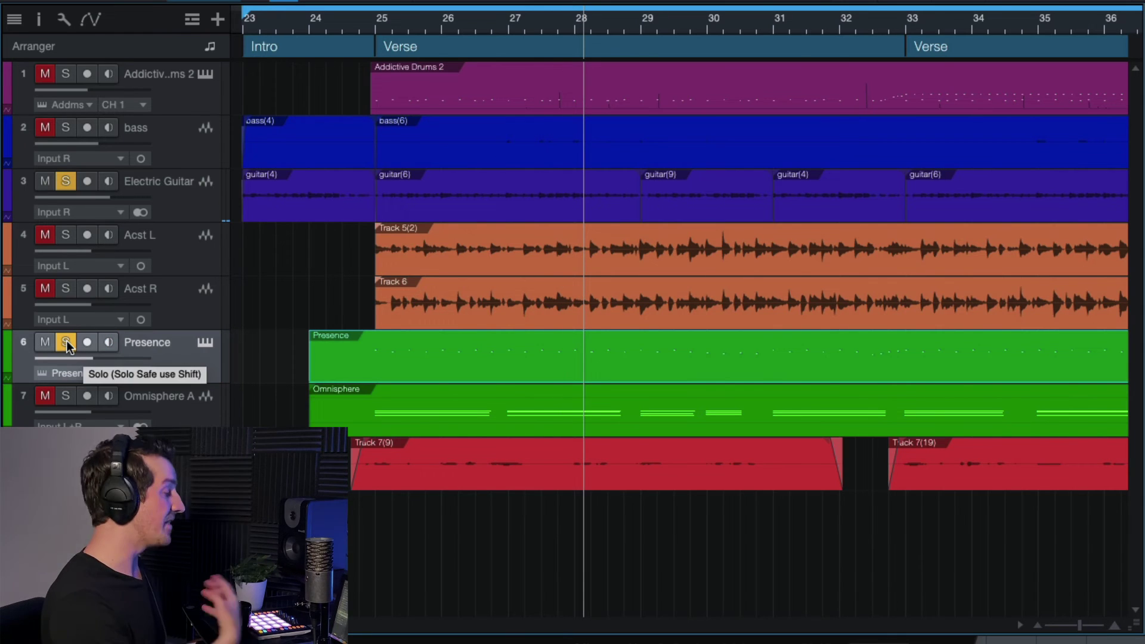
Add Omnisphere A to the soloed Electric Guitar and Presence tracks and play them from just before bar 25.
{"action": "left_click", "coordinate": [66, 395]}
{"action": "scroll", "coordinate": [274, 396], "scroll_direction": "up", "scroll_amount": 2}
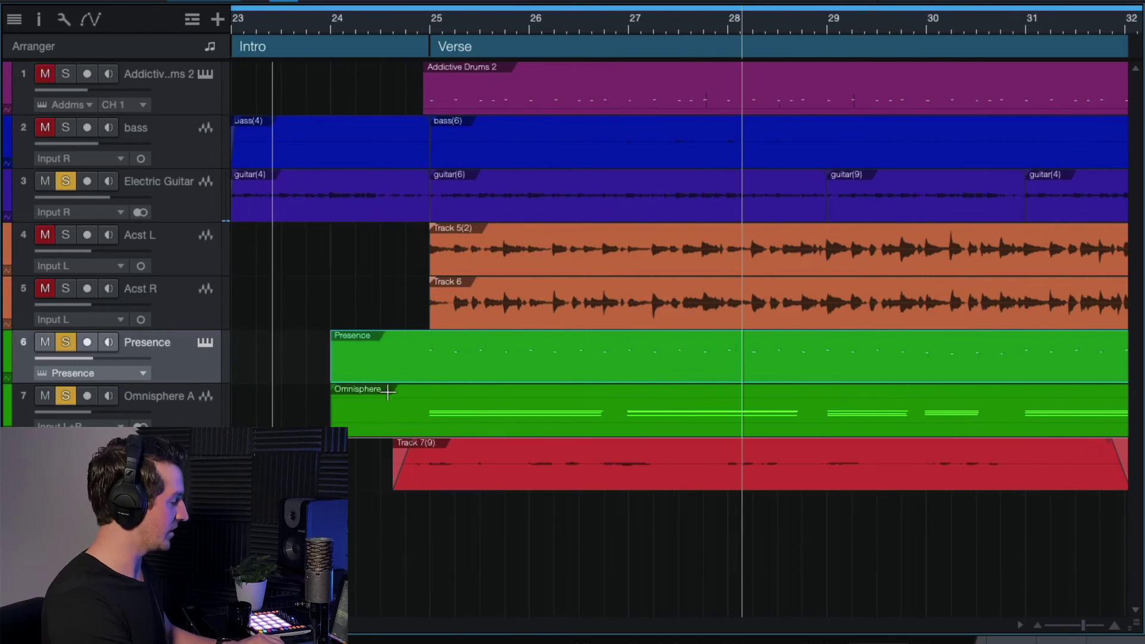
{"action": "scroll", "coordinate": [283, 396], "scroll_direction": "right", "scroll_amount": 1}
{"action": "left_click", "coordinate": [395, 20]}
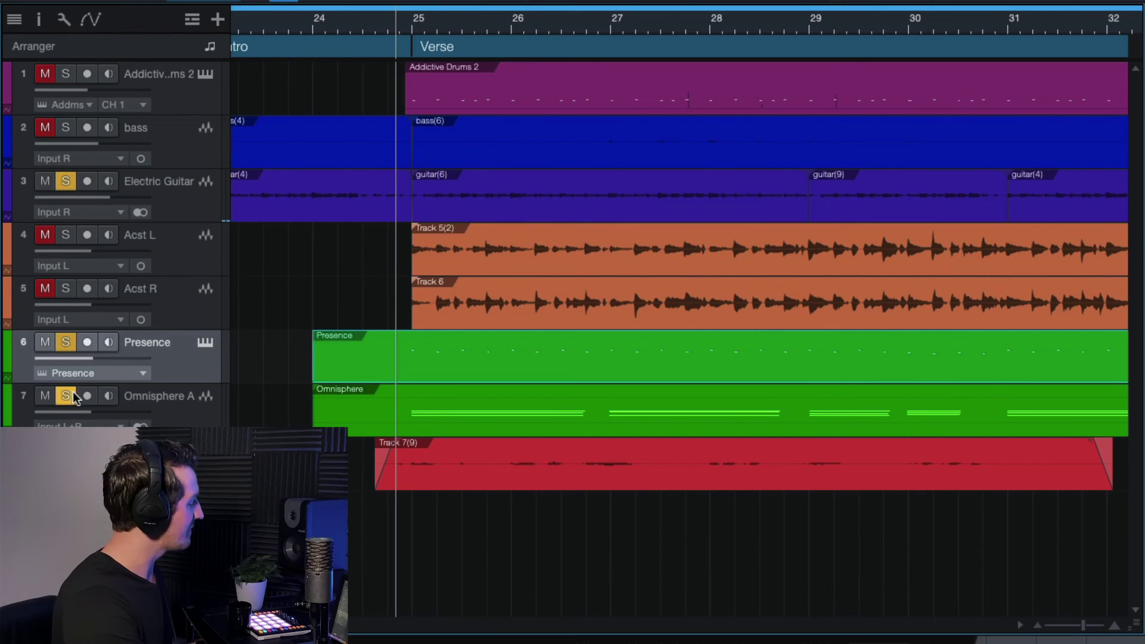
{"action": "key", "text": "e"}
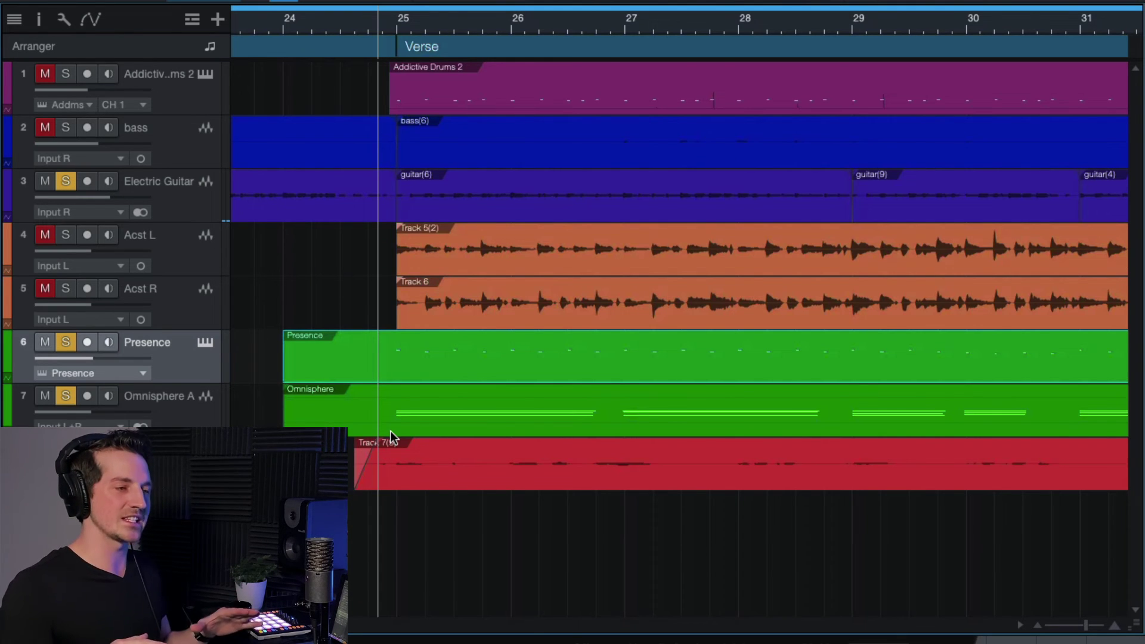
{"action": "key", "text": "space"}
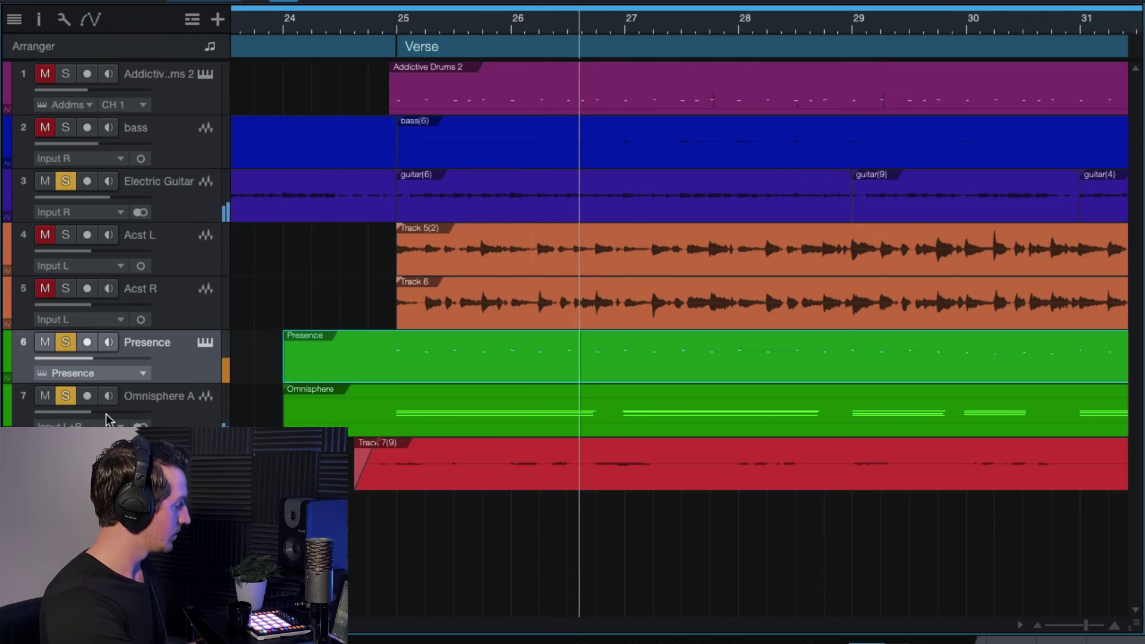
Stop playback and select the Omnisphere A track.
{"action": "key", "text": "space"}
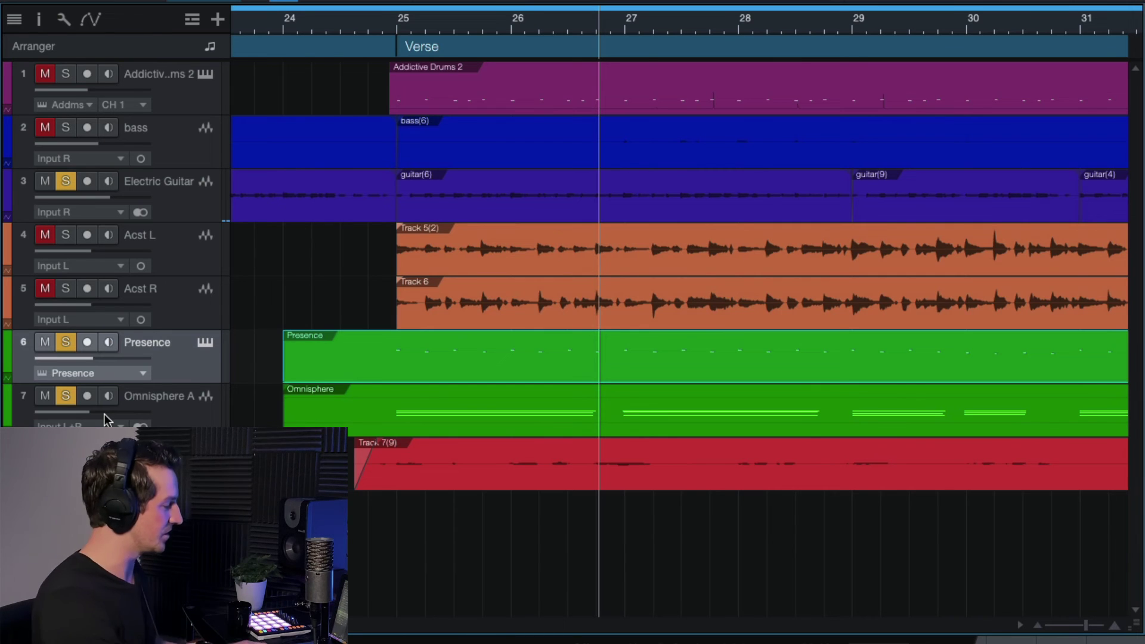
{"action": "scroll", "coordinate": [680, 310], "scroll_direction": "right", "scroll_amount": 1}
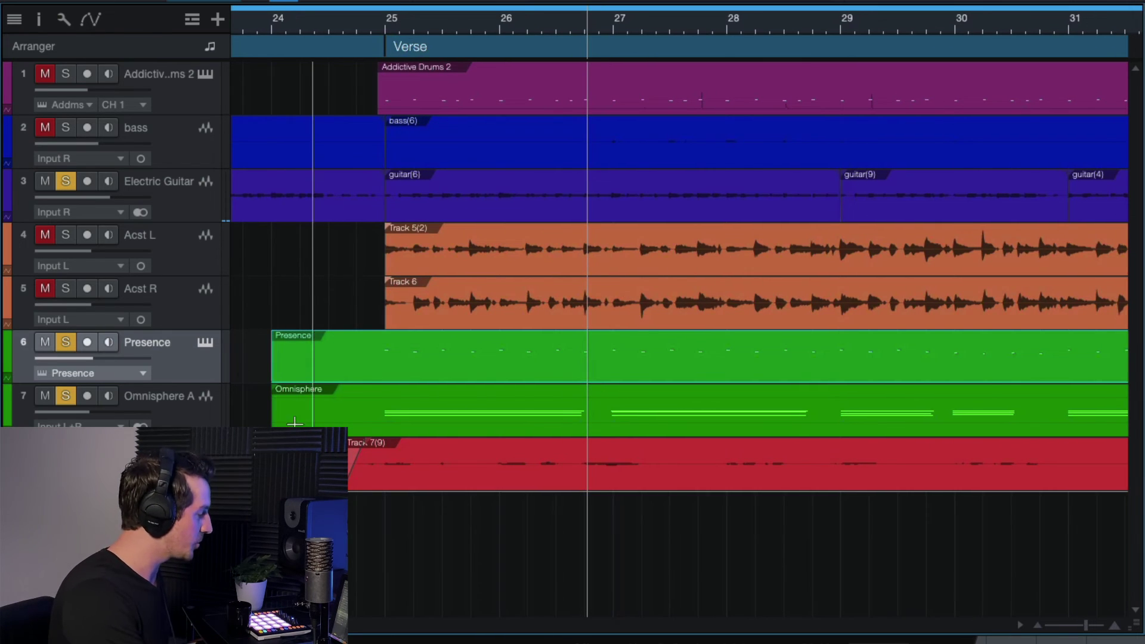
{"action": "left_click", "coordinate": [180, 408]}
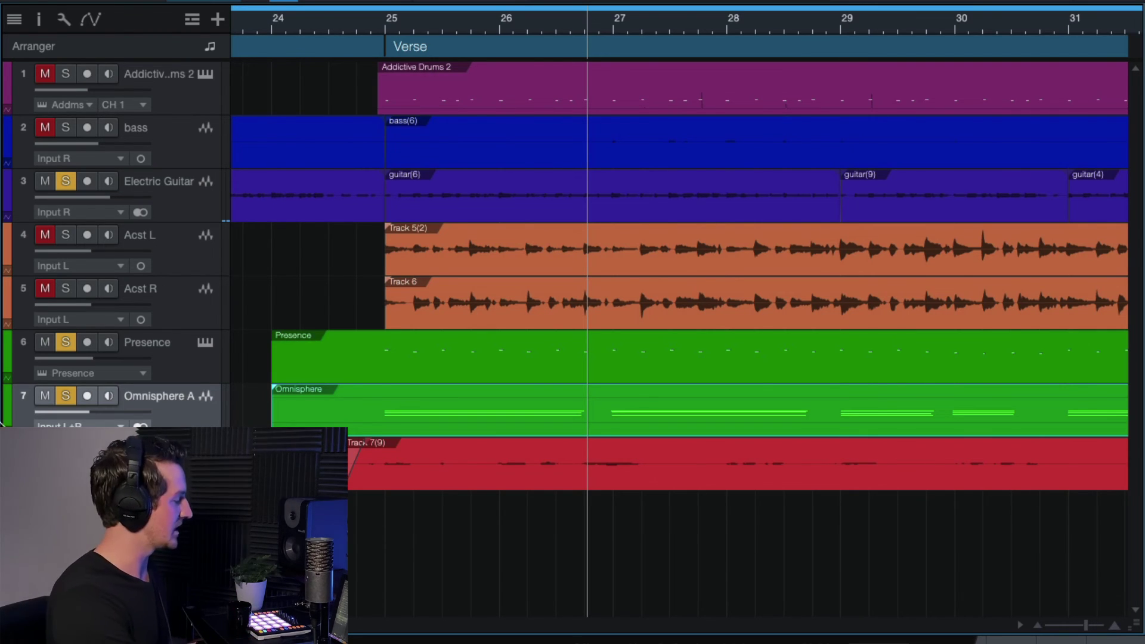
Clear all solos and play the full mix from just before bar 25, briefly toggling Omnisphere A's solo before stopping playback.
{"action": "left_click", "coordinate": [373, 19]}
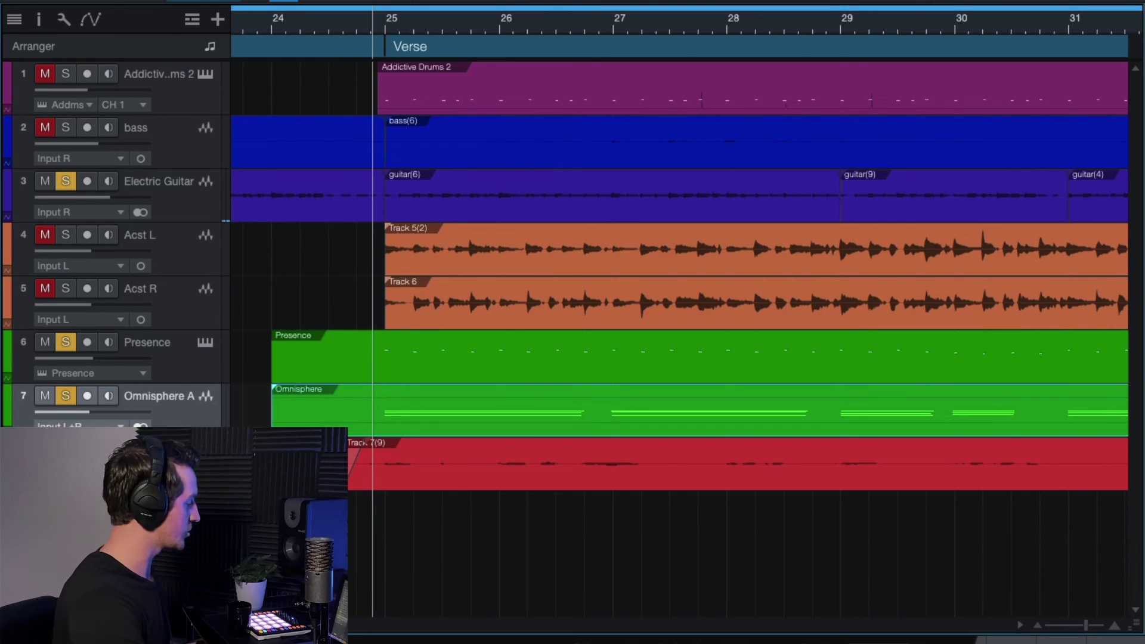
{"action": "key", "text": "shift+s"}
{"action": "key", "text": "space"}
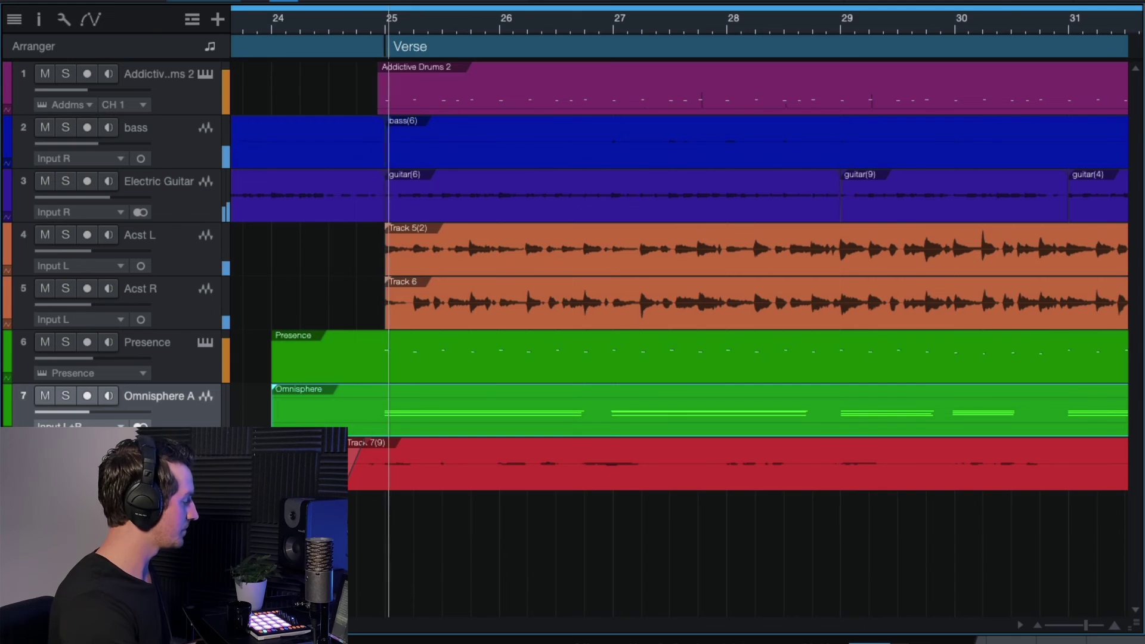
{"action": "left_click", "coordinate": [67, 395]}
{"action": "left_click", "coordinate": [66, 396]}
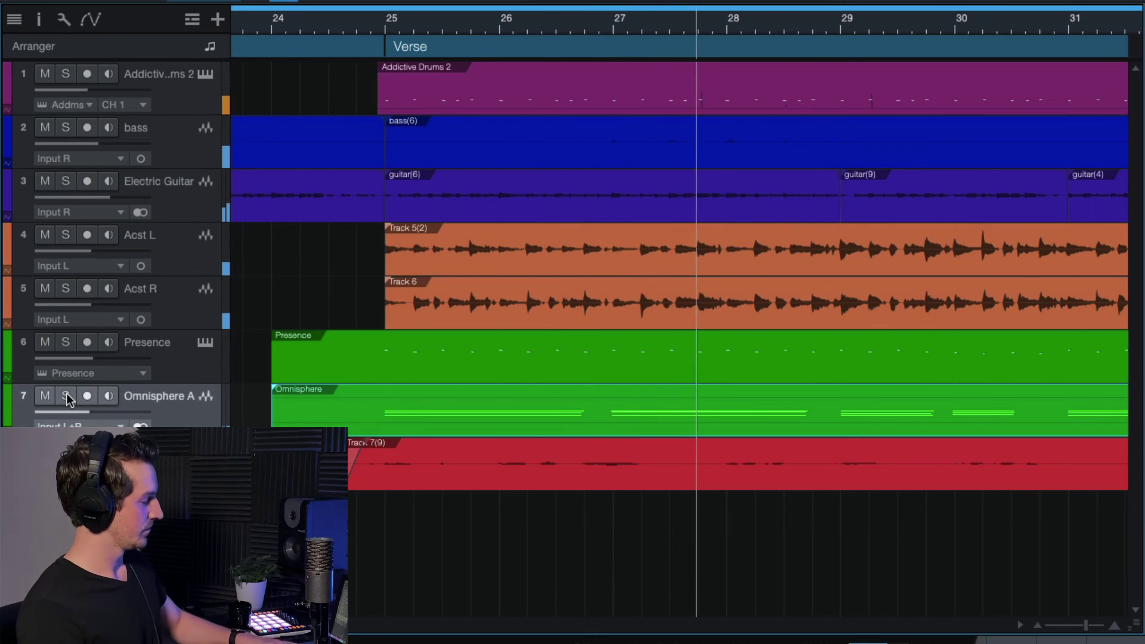
{"action": "key", "text": "space"}
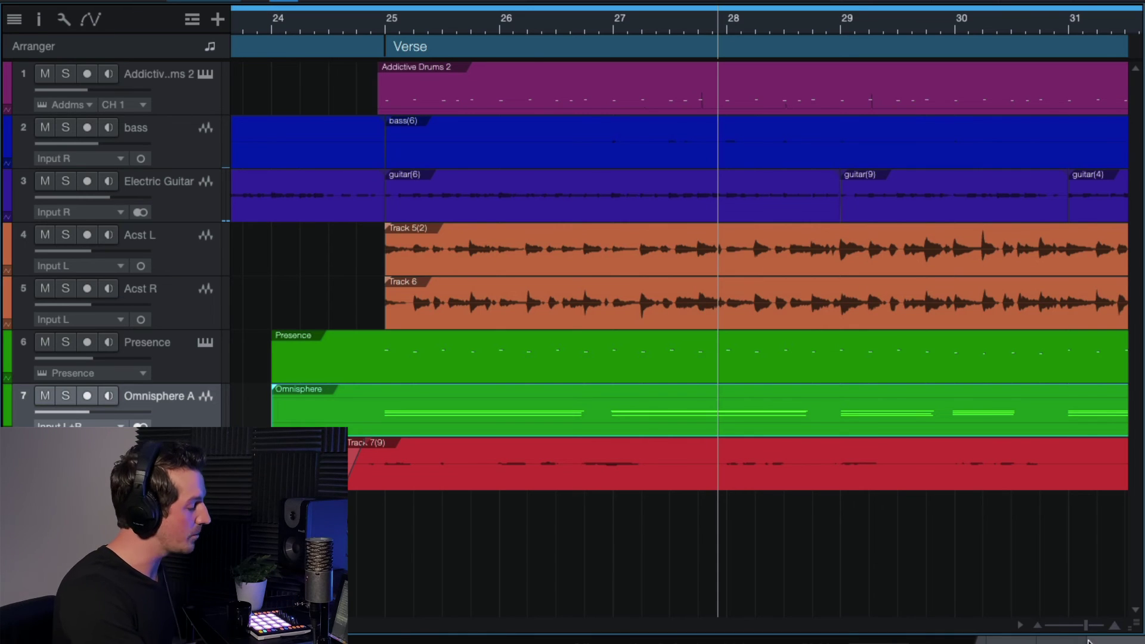
Show the mixer's Dly RVB channel and inspect its ValhallaDelay and ValhallaVintageVerb inserts, closing each one.
{"action": "key", "text": "F3"}
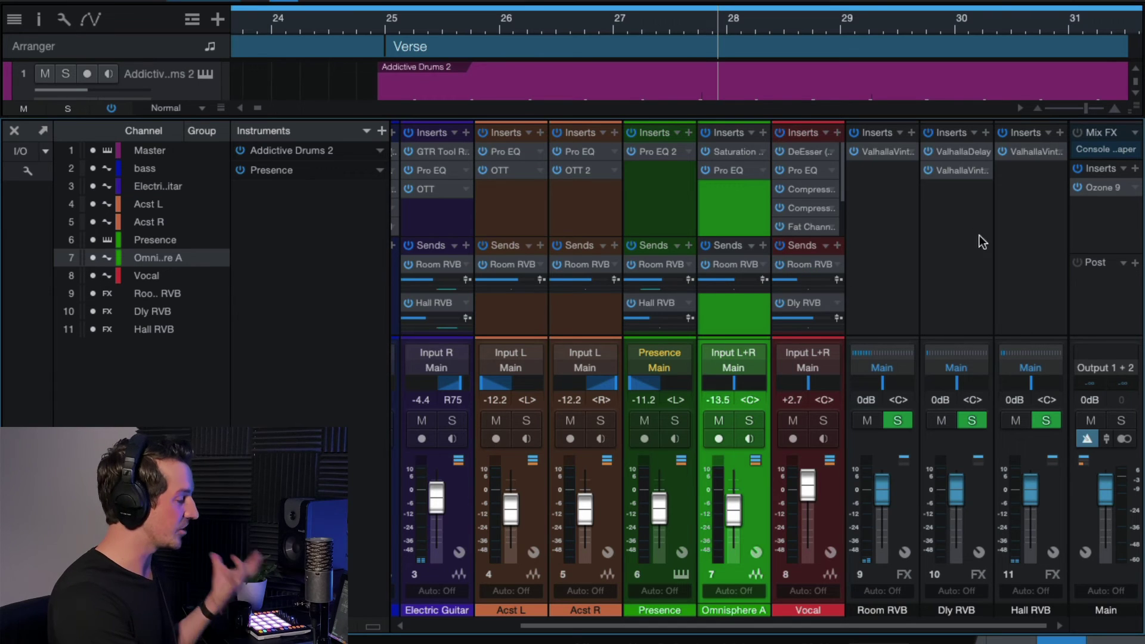
{"action": "left_click", "coordinate": [949, 240]}
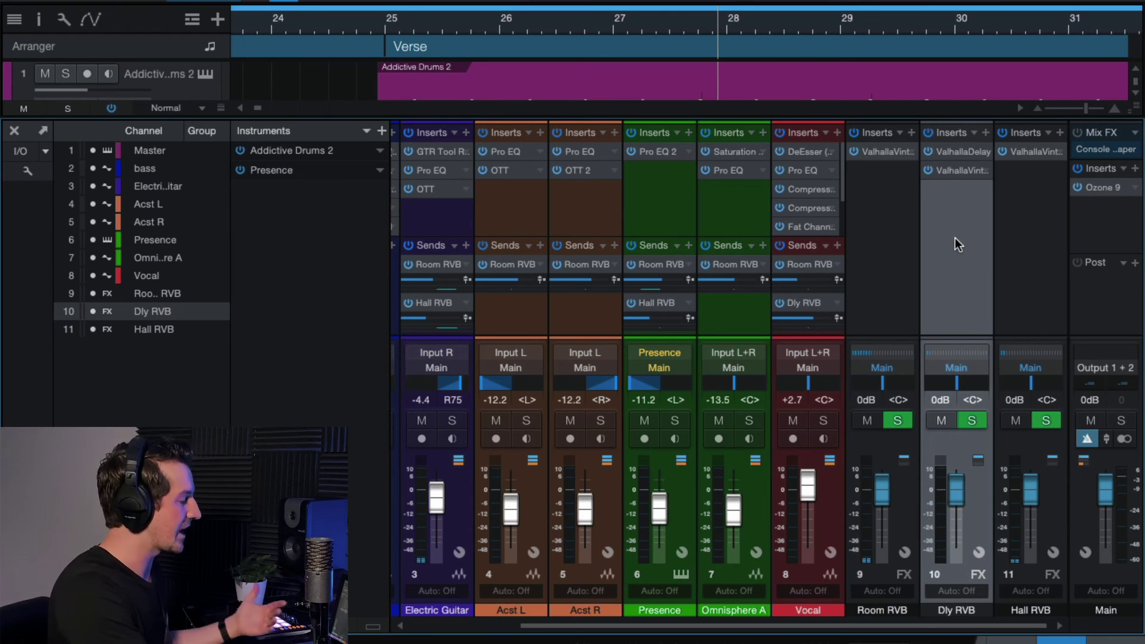
{"action": "left_click", "coordinate": [952, 152]}
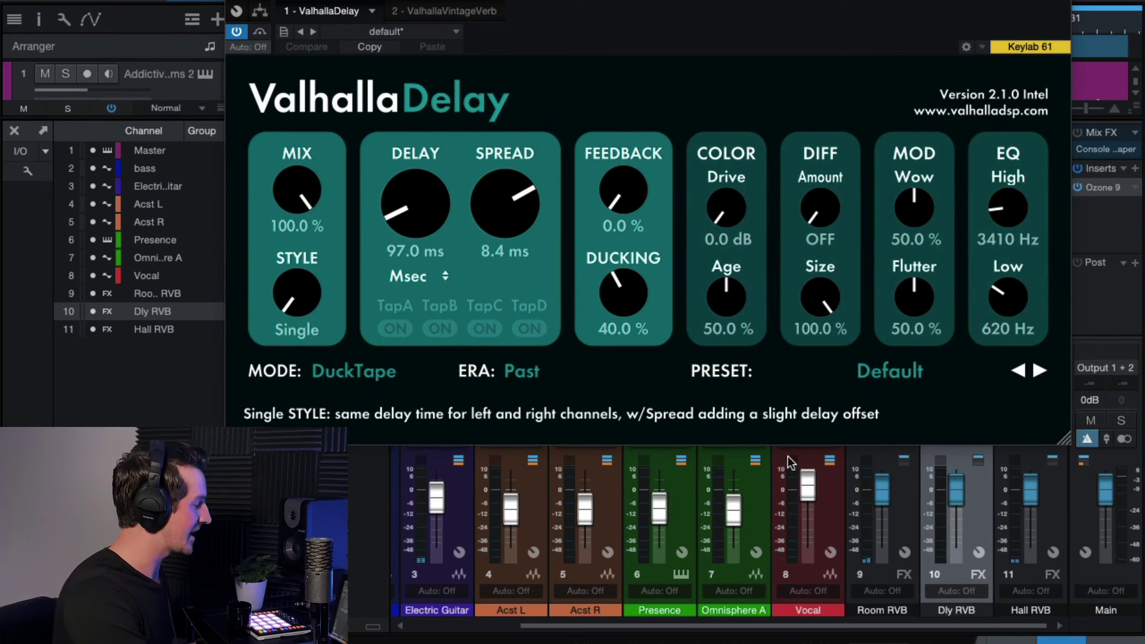
{"action": "left_click", "coordinate": [1067, 3]}
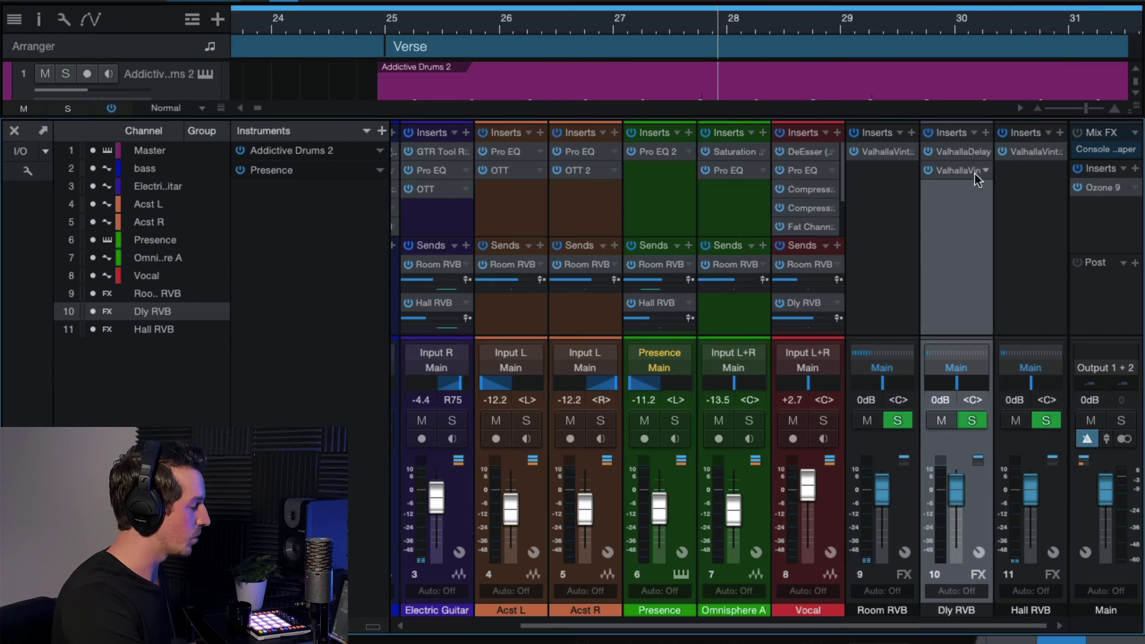
{"action": "left_click", "coordinate": [953, 177]}
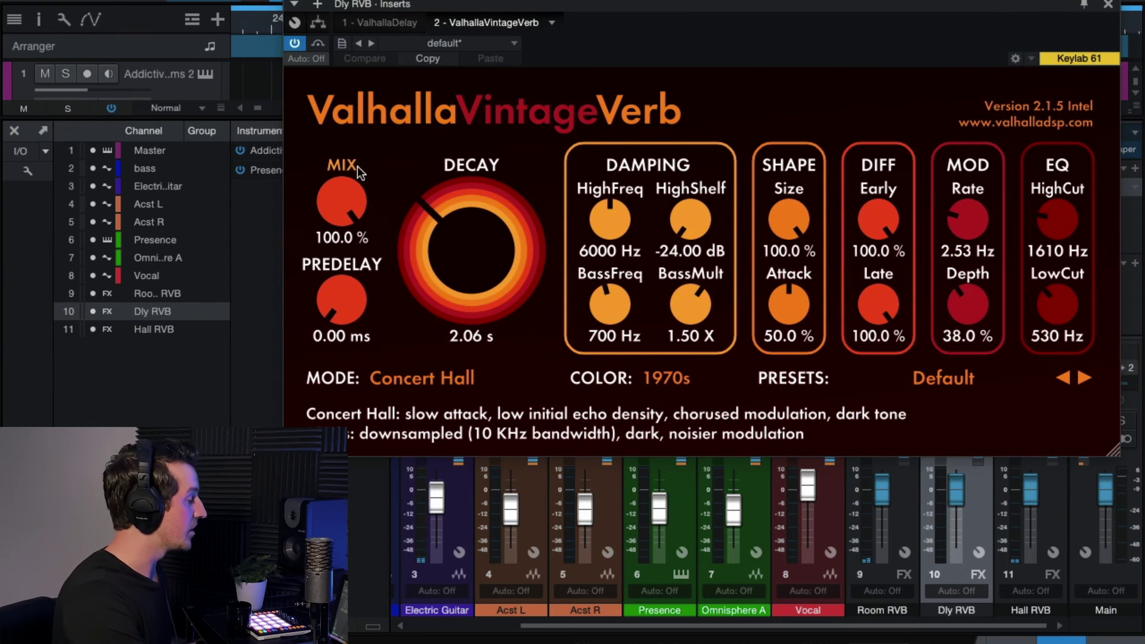
{"action": "left_click", "coordinate": [1107, 4]}
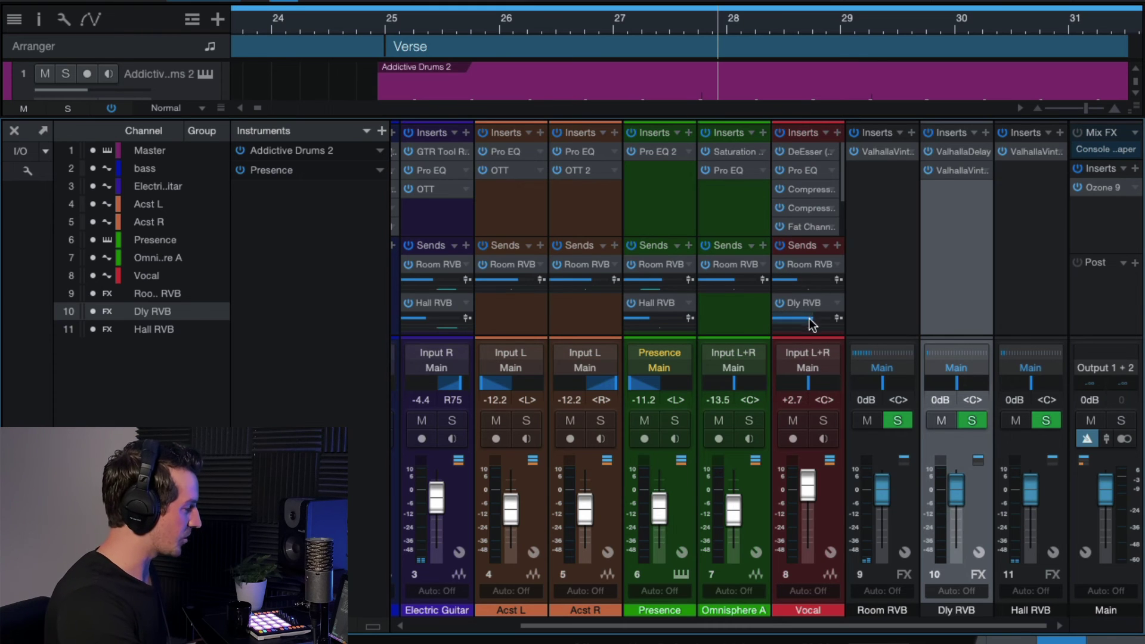
Solo the Vocal channel, try a higher Dly RVB send level during playback, and clear the solo.
{"action": "left_click", "coordinate": [823, 421]}
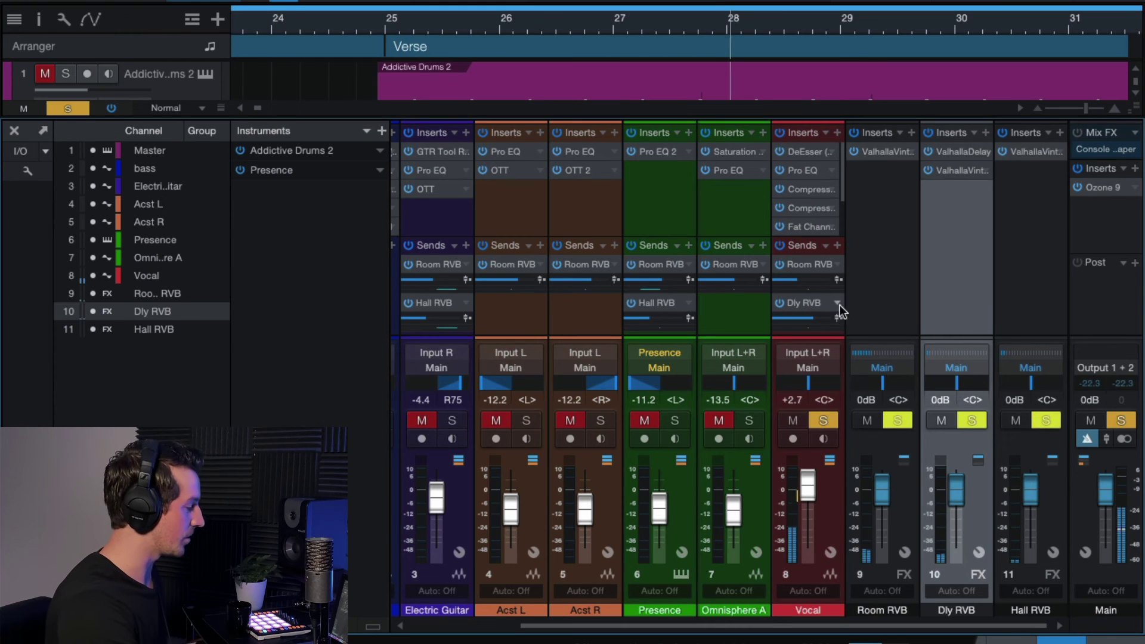
{"action": "left_click_drag", "start_coordinate": [823, 316], "coordinate": [849, 321]}
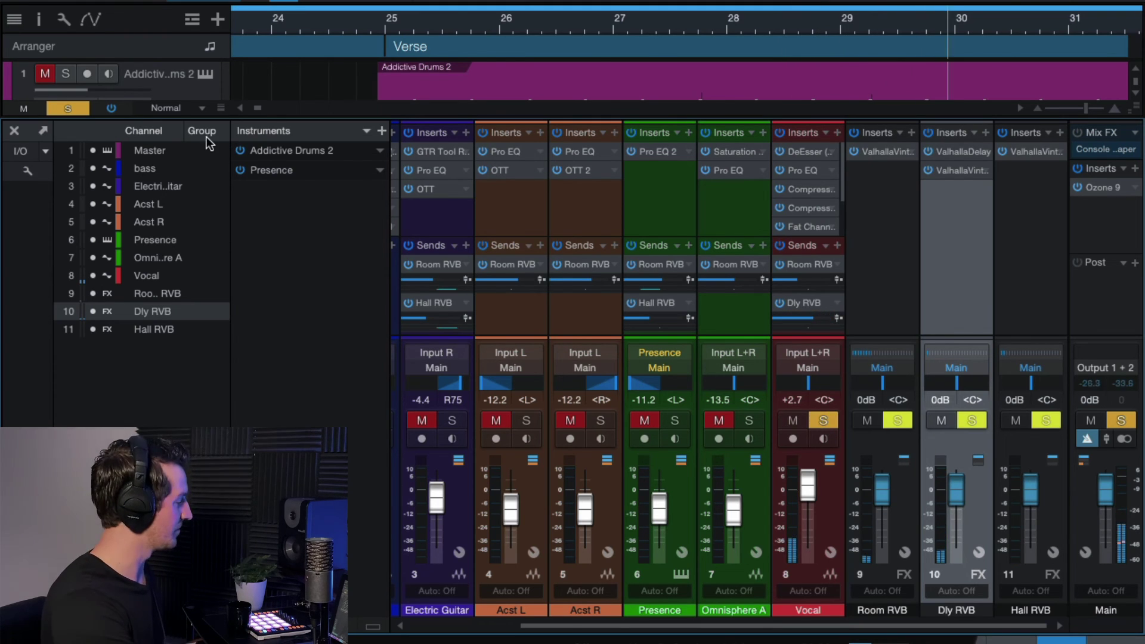
{"action": "left_click", "coordinate": [81, 112]}
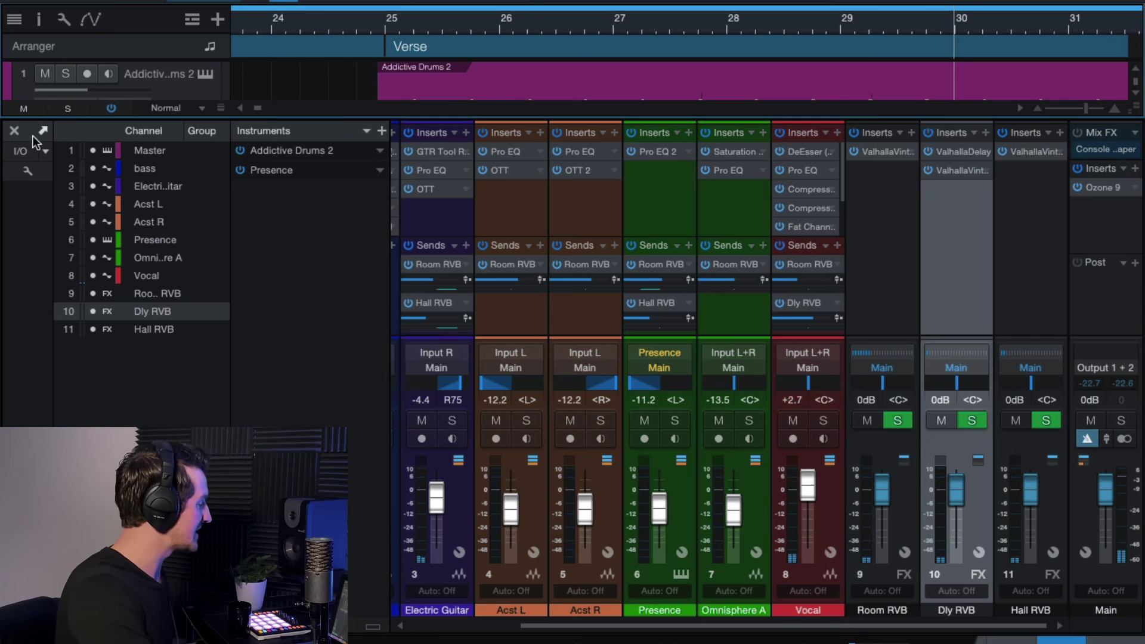
Close the mixer and review the whole arrangement from the Intro through both Verse sections, with the Omnisphere clip deselected.
{"action": "left_click", "coordinate": [15, 131]}
{"action": "key", "text": "w"}
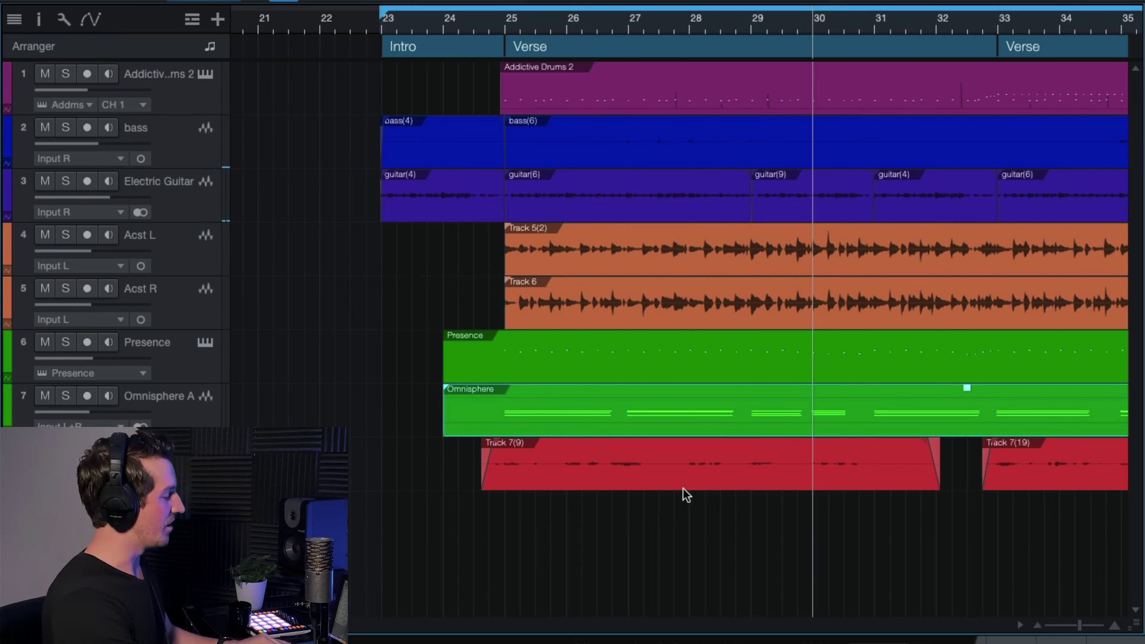
{"action": "scroll", "coordinate": [692, 488], "scroll_direction": "down", "scroll_amount": 2}
{"action": "scroll", "coordinate": [691, 488], "scroll_direction": "left", "scroll_amount": 2}
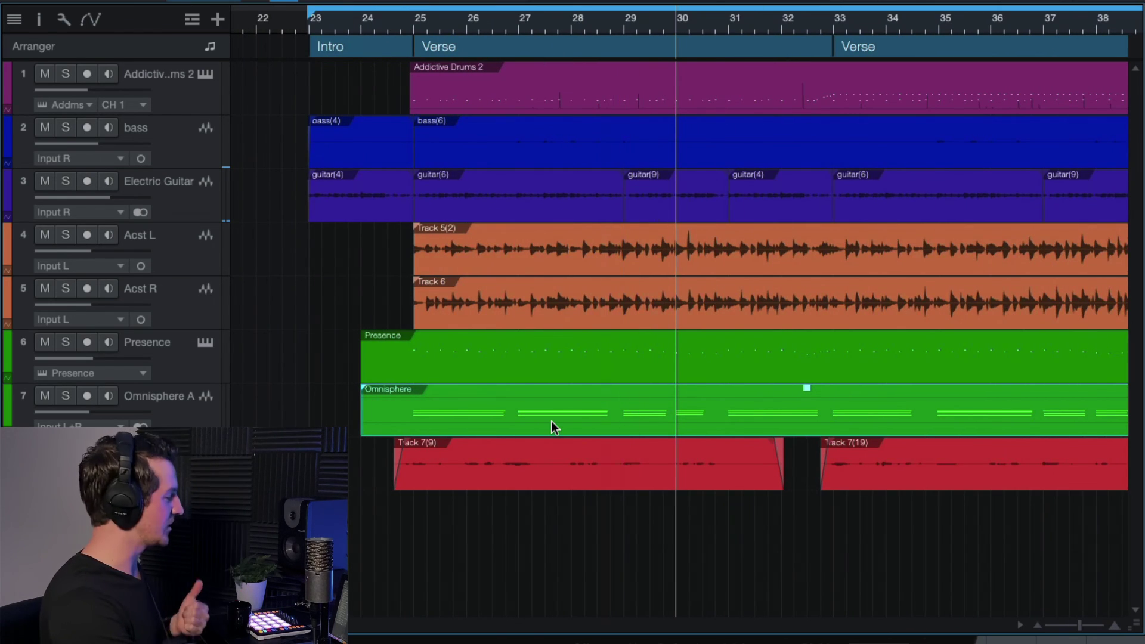
{"action": "scroll", "coordinate": [552, 421], "scroll_direction": "right", "scroll_amount": 2}
{"action": "scroll", "coordinate": [552, 421], "scroll_direction": "down", "scroll_amount": 2}
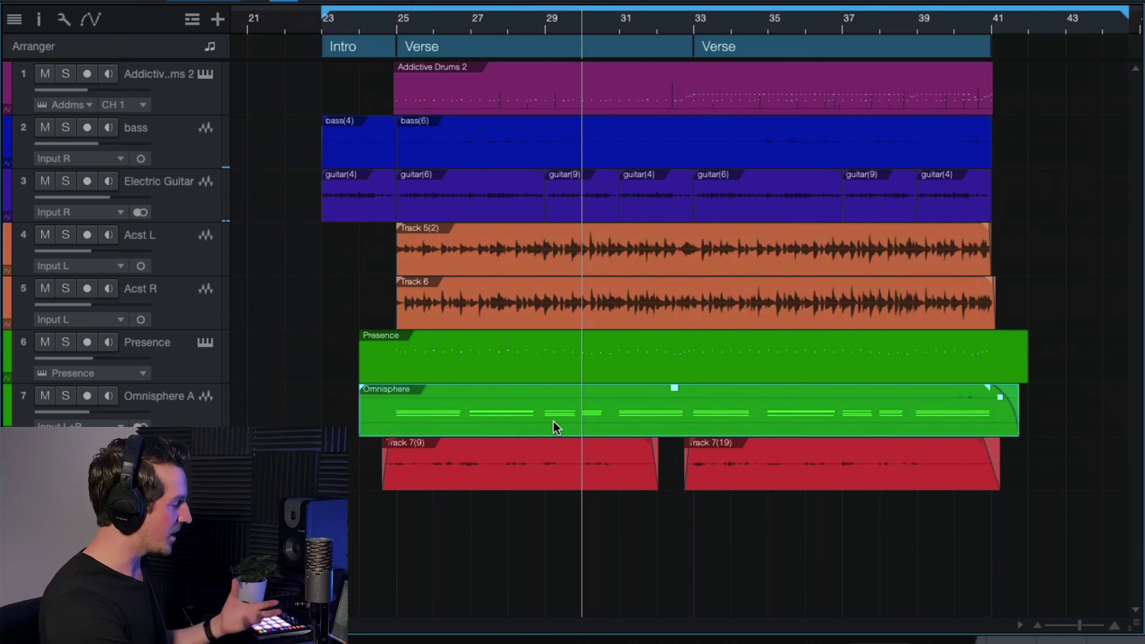
{"action": "scroll", "coordinate": [554, 421], "scroll_direction": "down", "scroll_amount": 1}
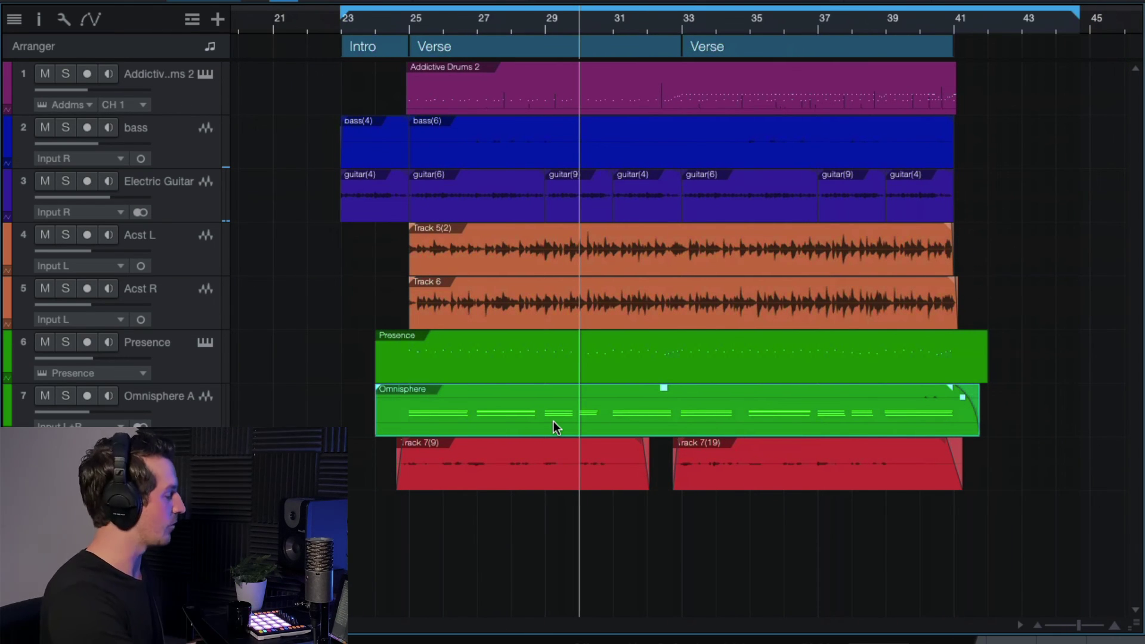
{"action": "left_click", "coordinate": [1014, 575]}
{"action": "scroll", "coordinate": [888, 521], "scroll_direction": "right", "scroll_amount": 3}
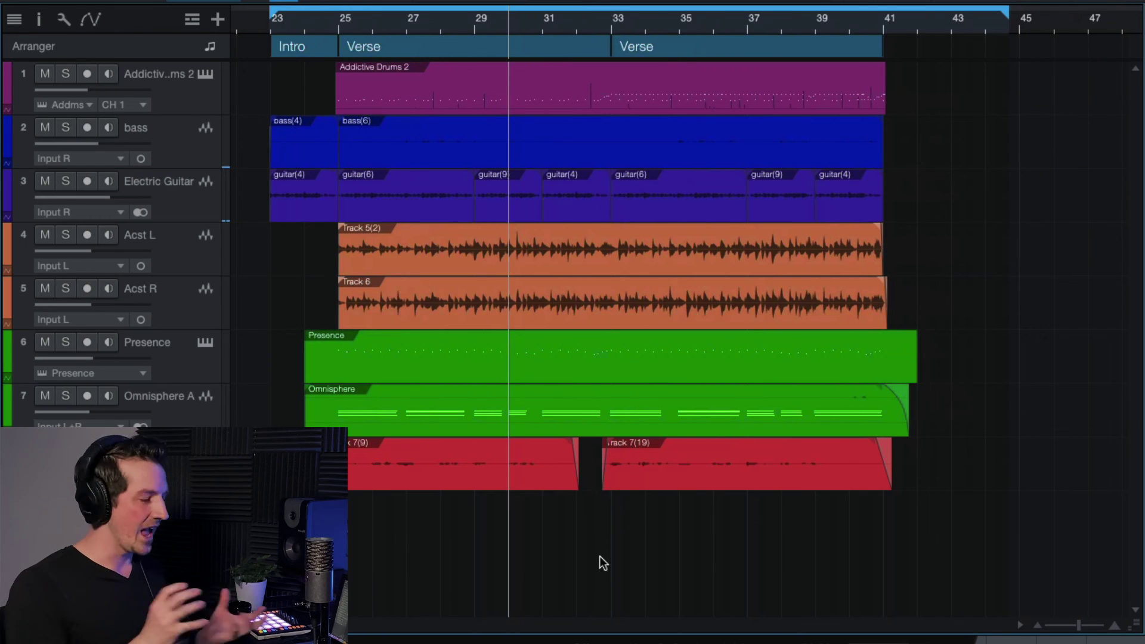